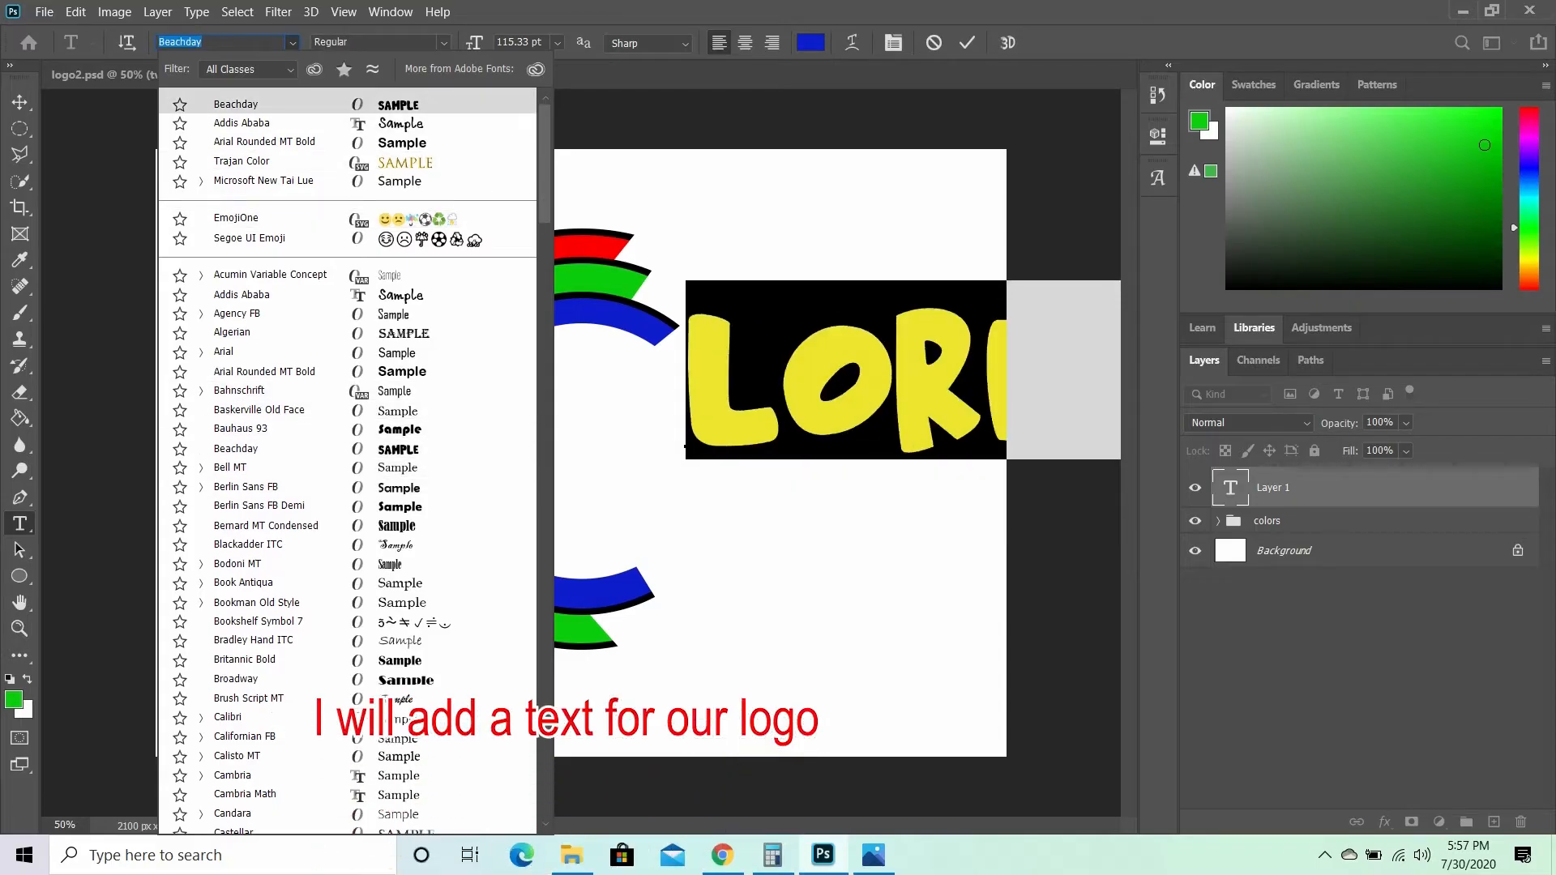
- Set the new text's font to Beachday, enter "AMAZING" beside the coloured arcs and commit it
{"action": "key", "text": "Return"}
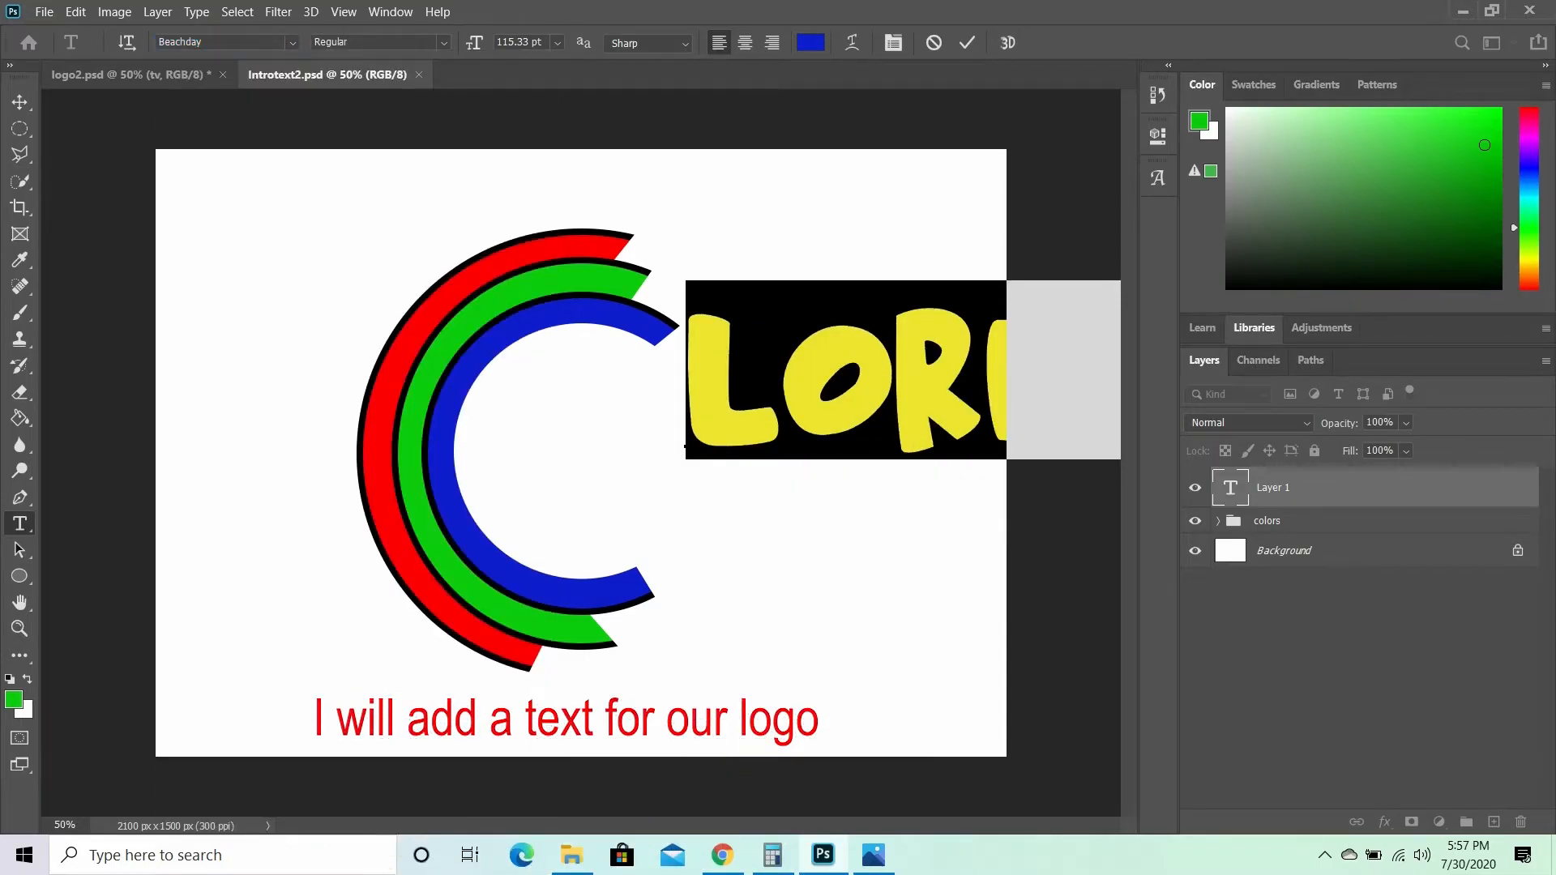
{"action": "type", "text": "AM"}
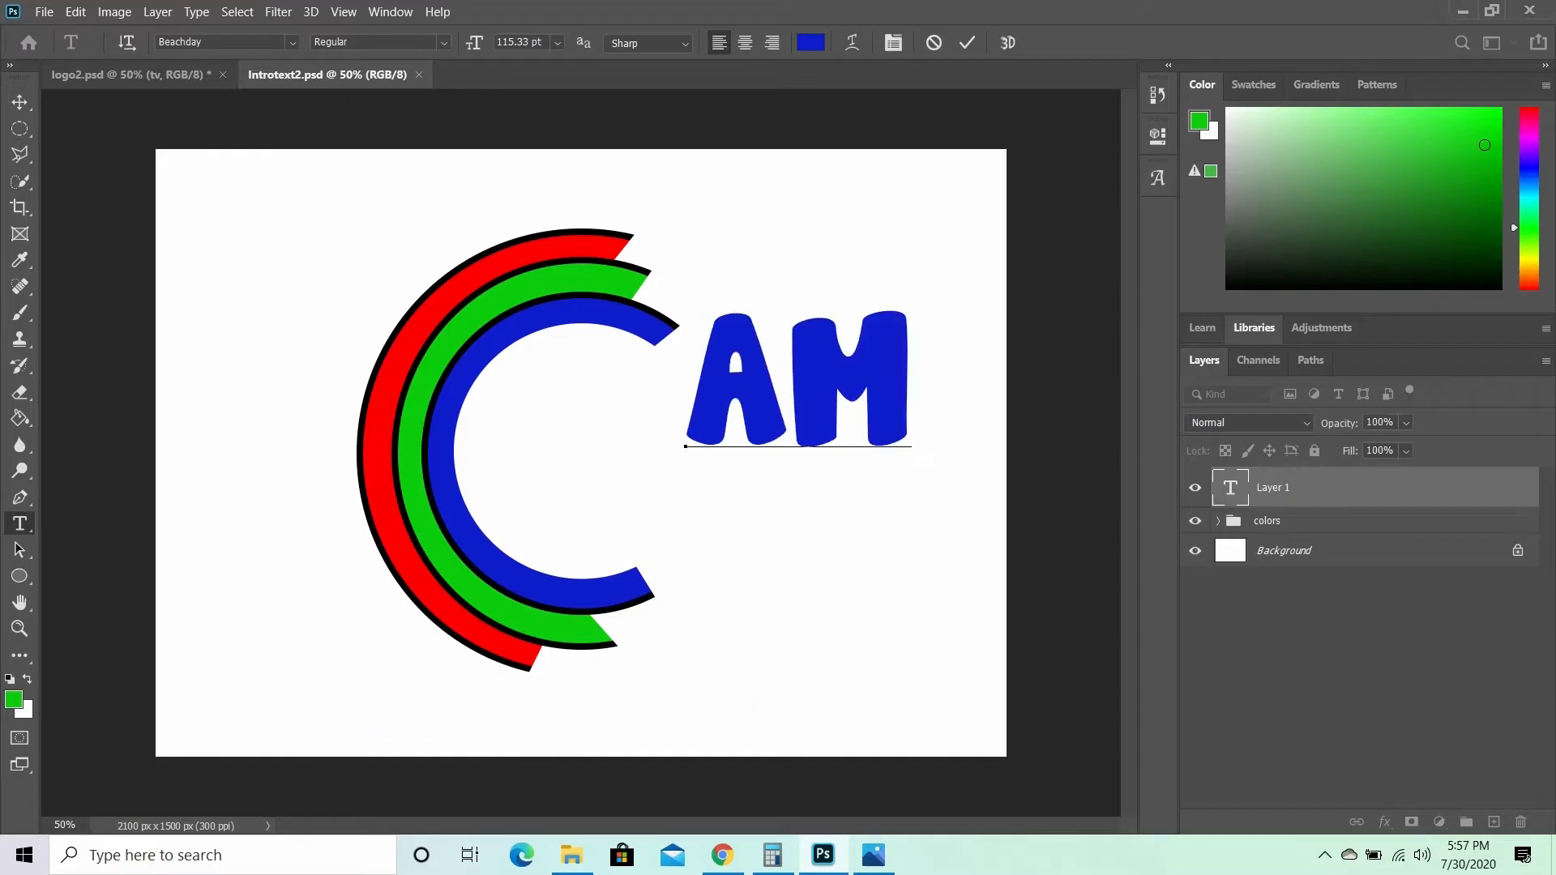
{"action": "type", "text": "ARA"}
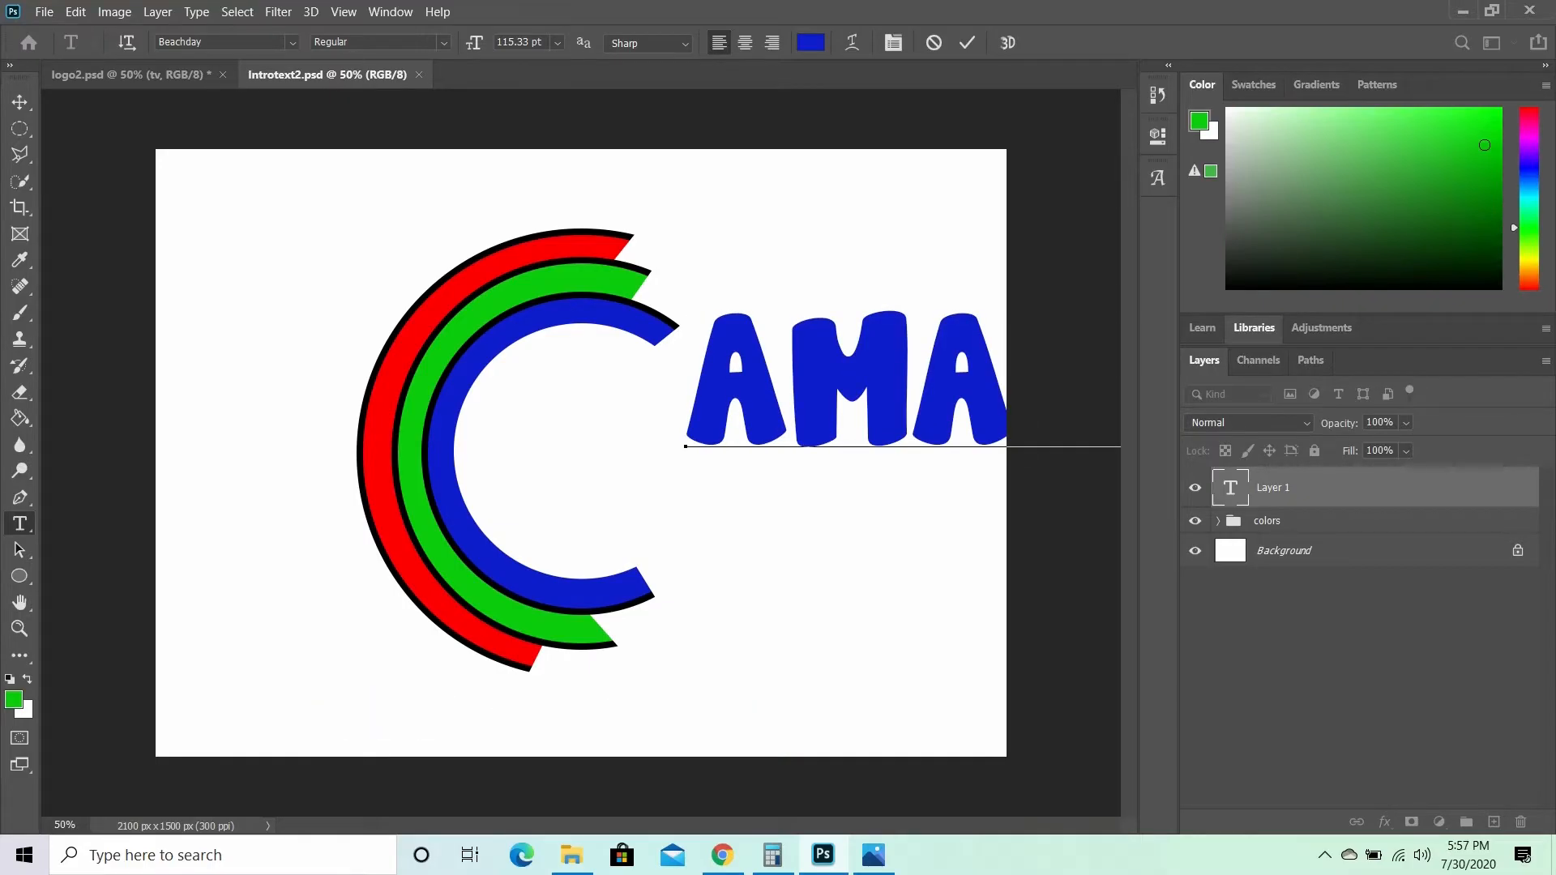
{"action": "left_click", "coordinate": [966, 43]}
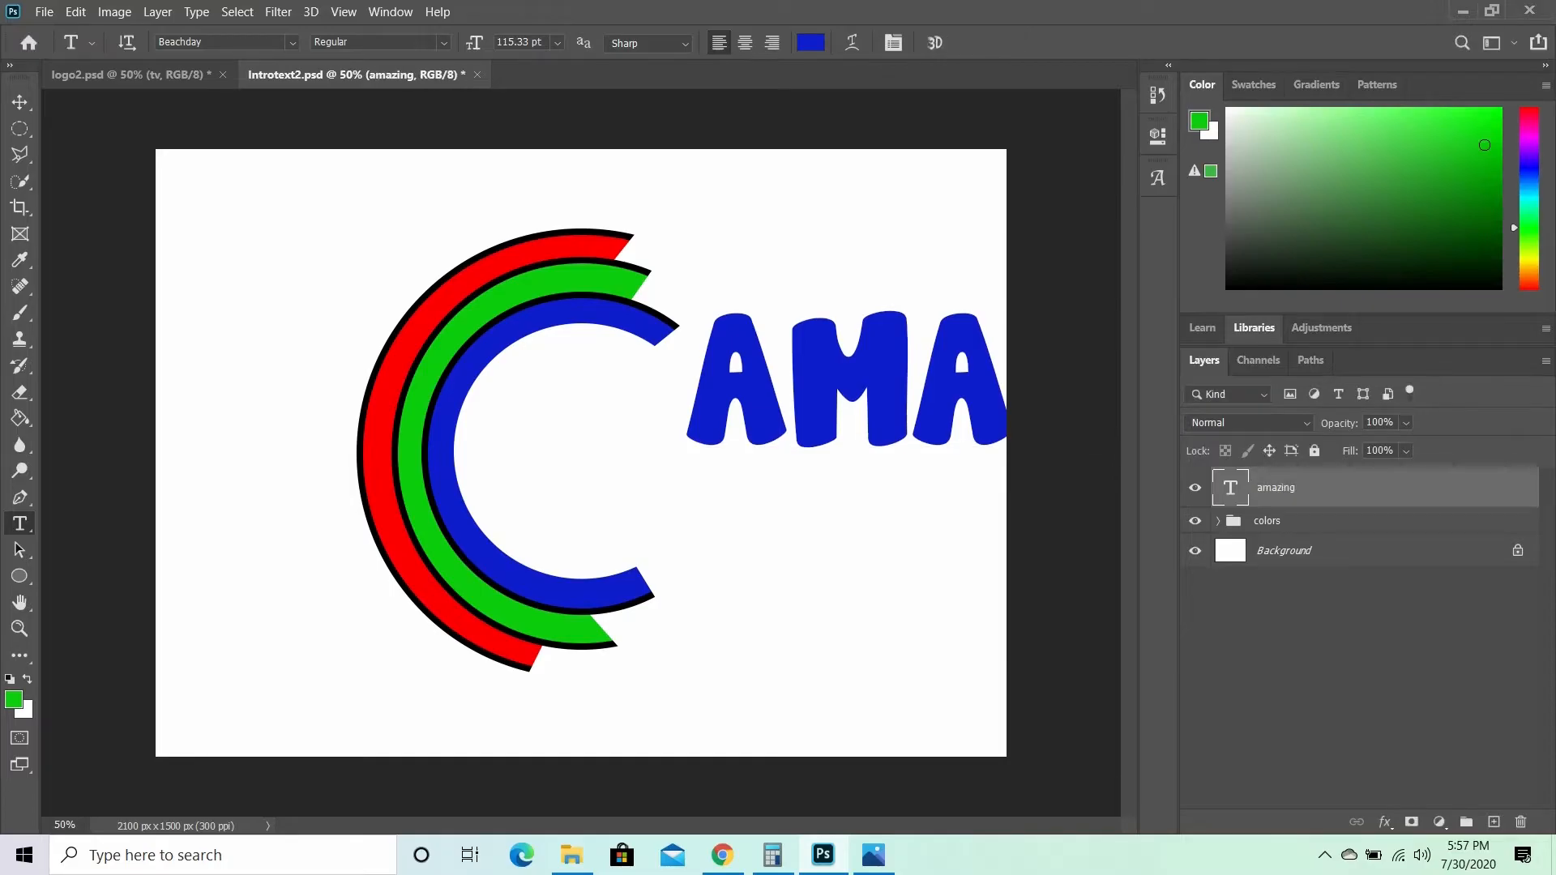
- Move the AMAZING text over the coloured arcs and scale it to about 55% width and 67% height
{"action": "key", "text": "v"}
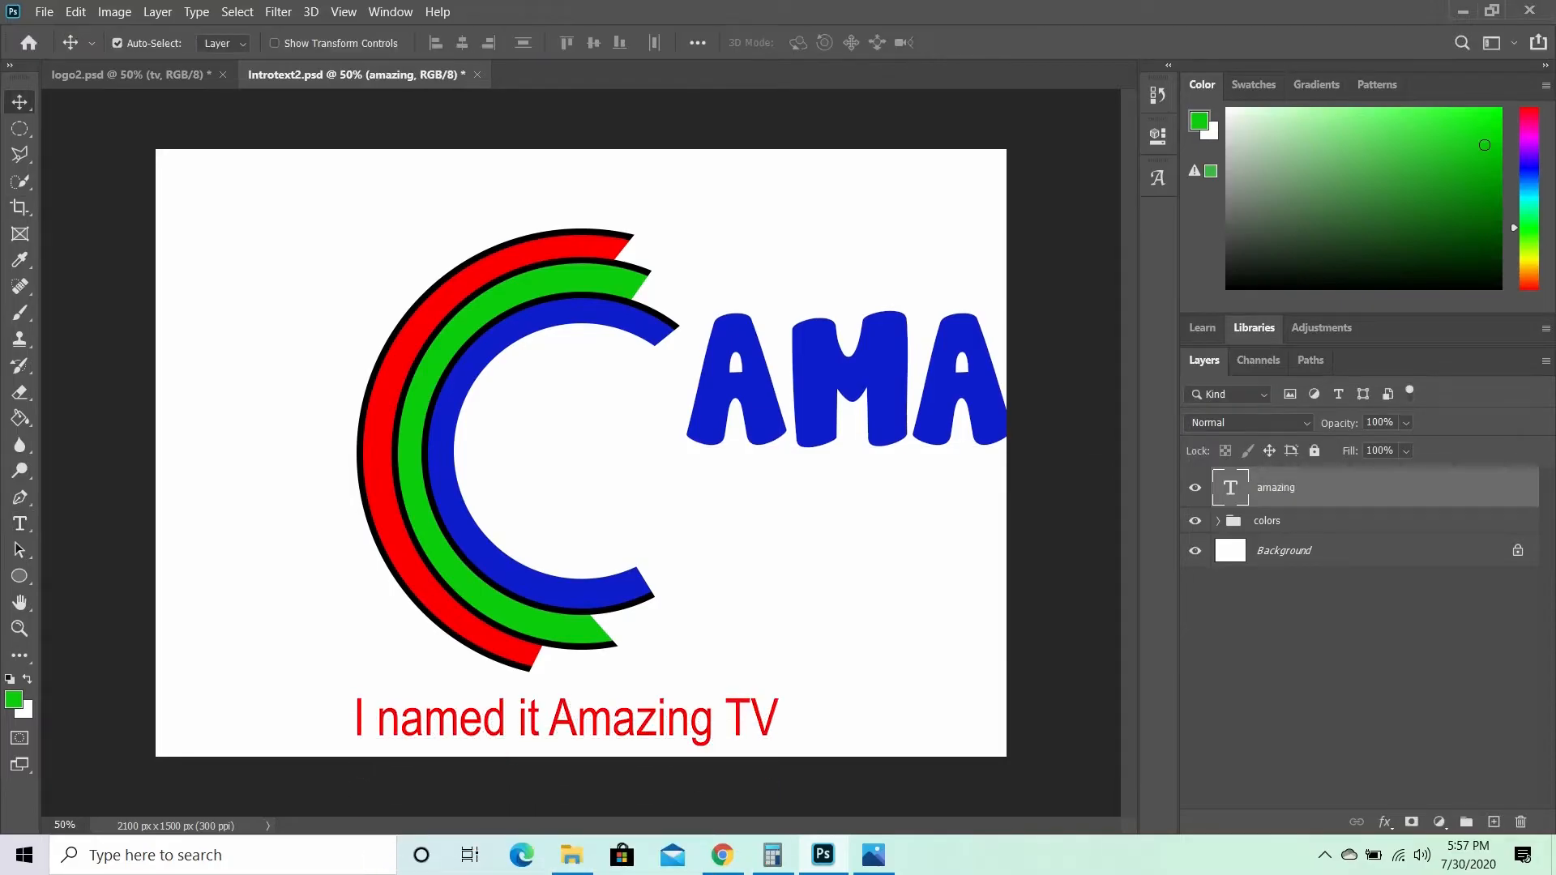
{"action": "left_click_drag", "start_coordinate": [891, 338], "coordinate": [476, 344]}
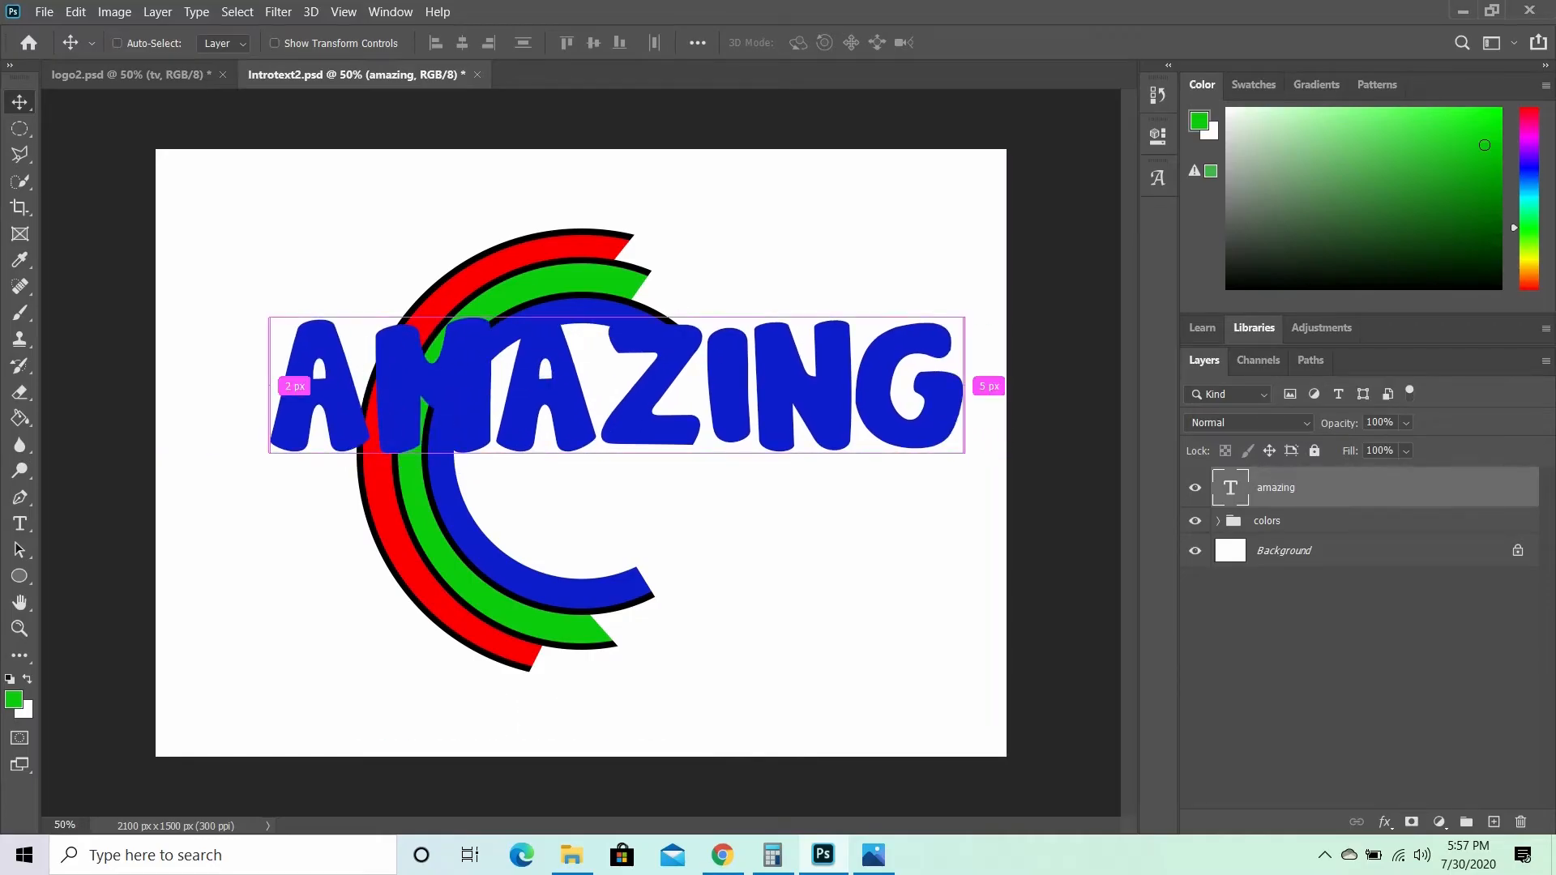
{"action": "key", "text": "ctrl+t"}
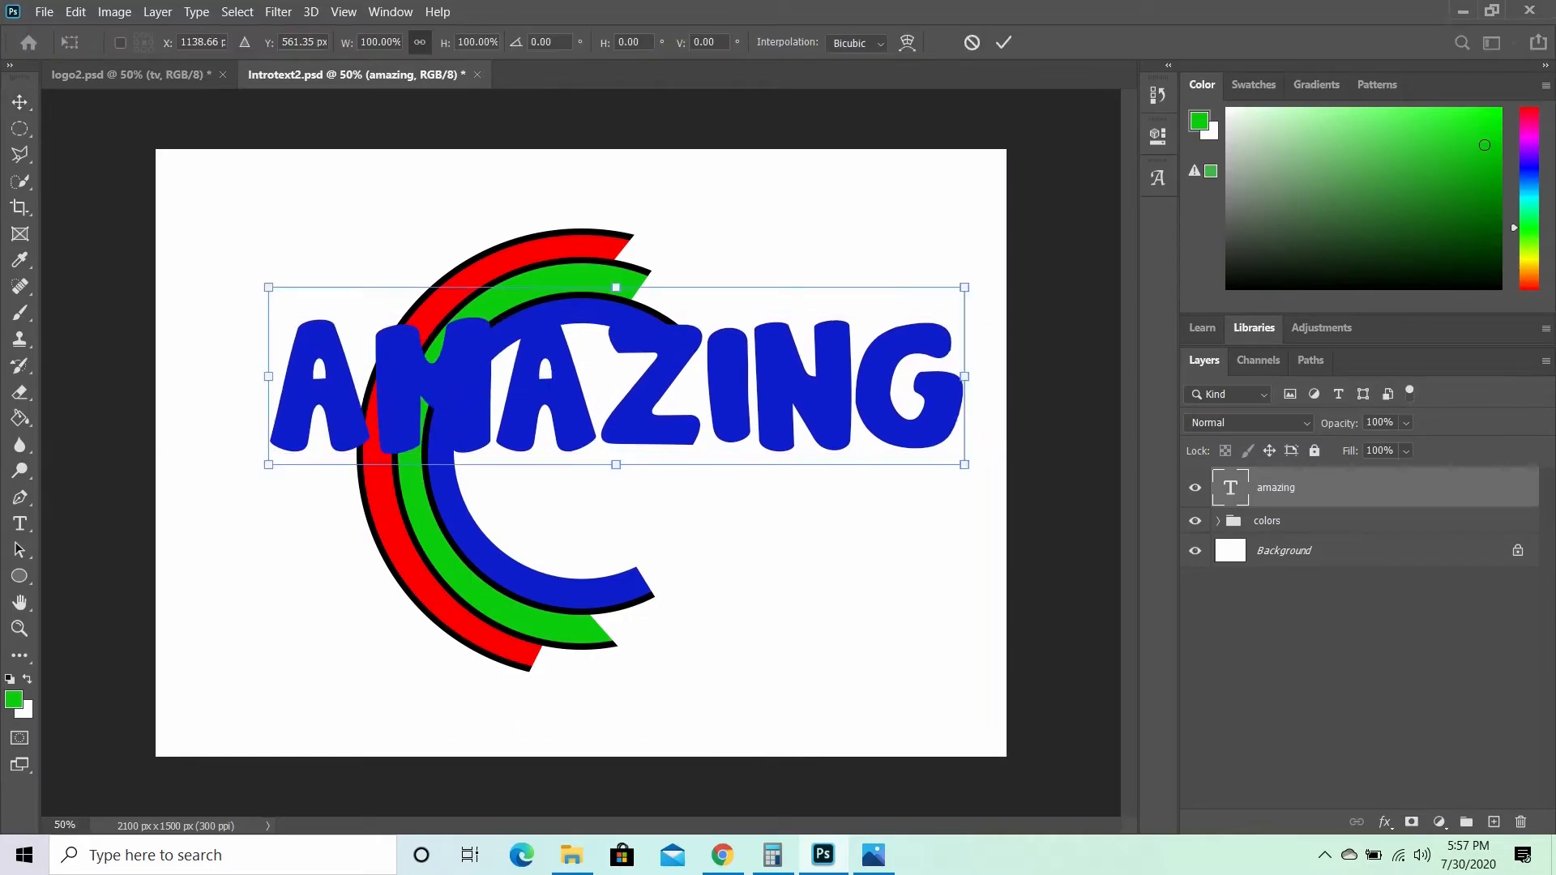
{"action": "left_click_drag", "start_coordinate": [964, 465], "coordinate": [875, 432]}
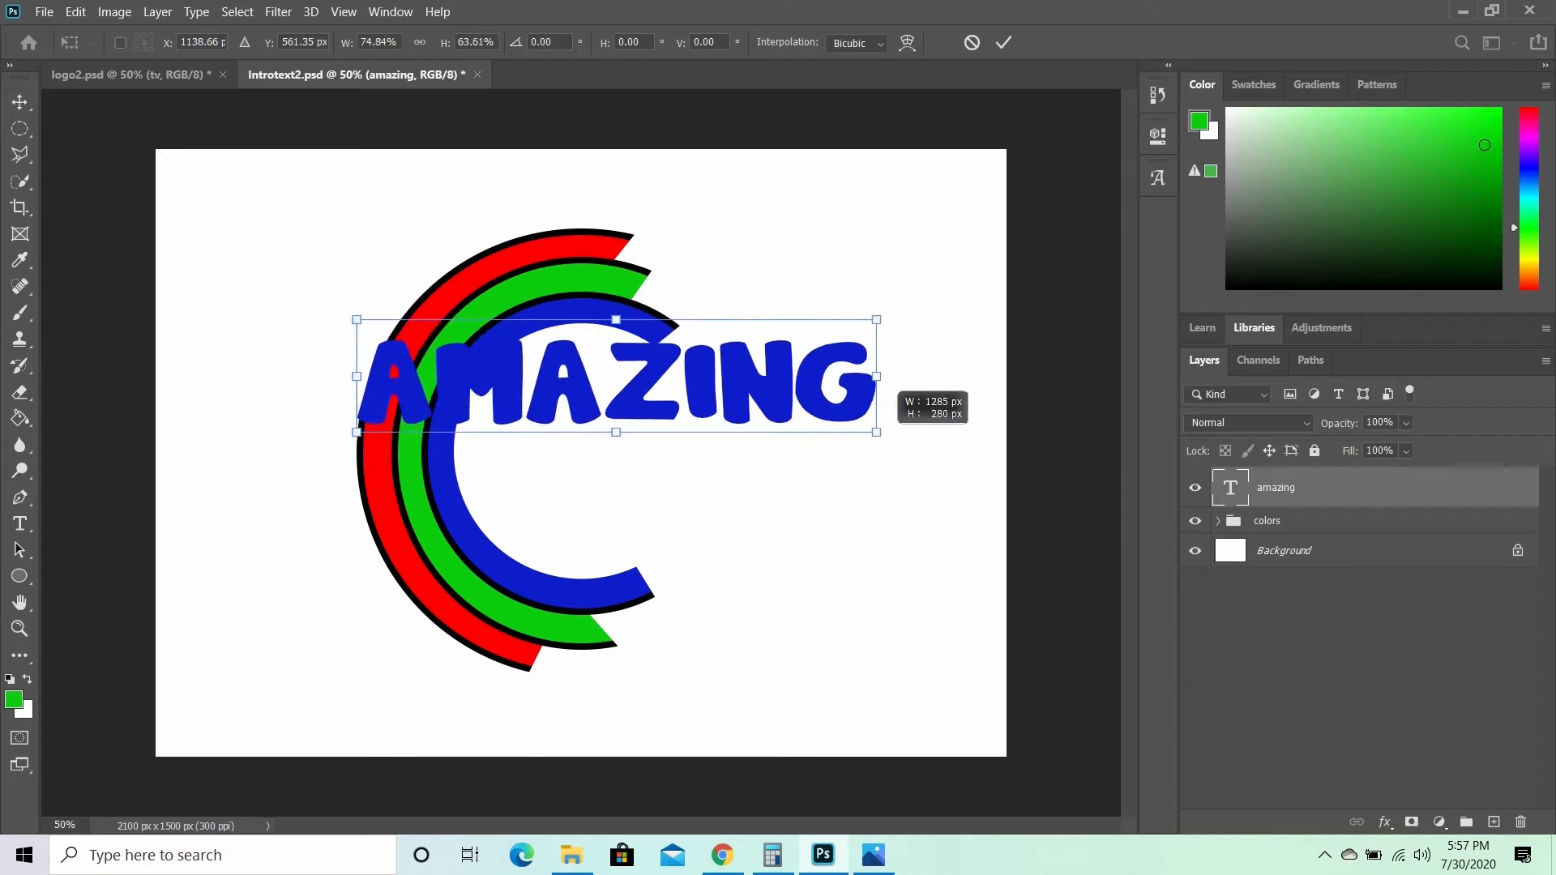
{"action": "left_click_drag", "start_coordinate": [809, 337], "coordinate": [755, 371]}
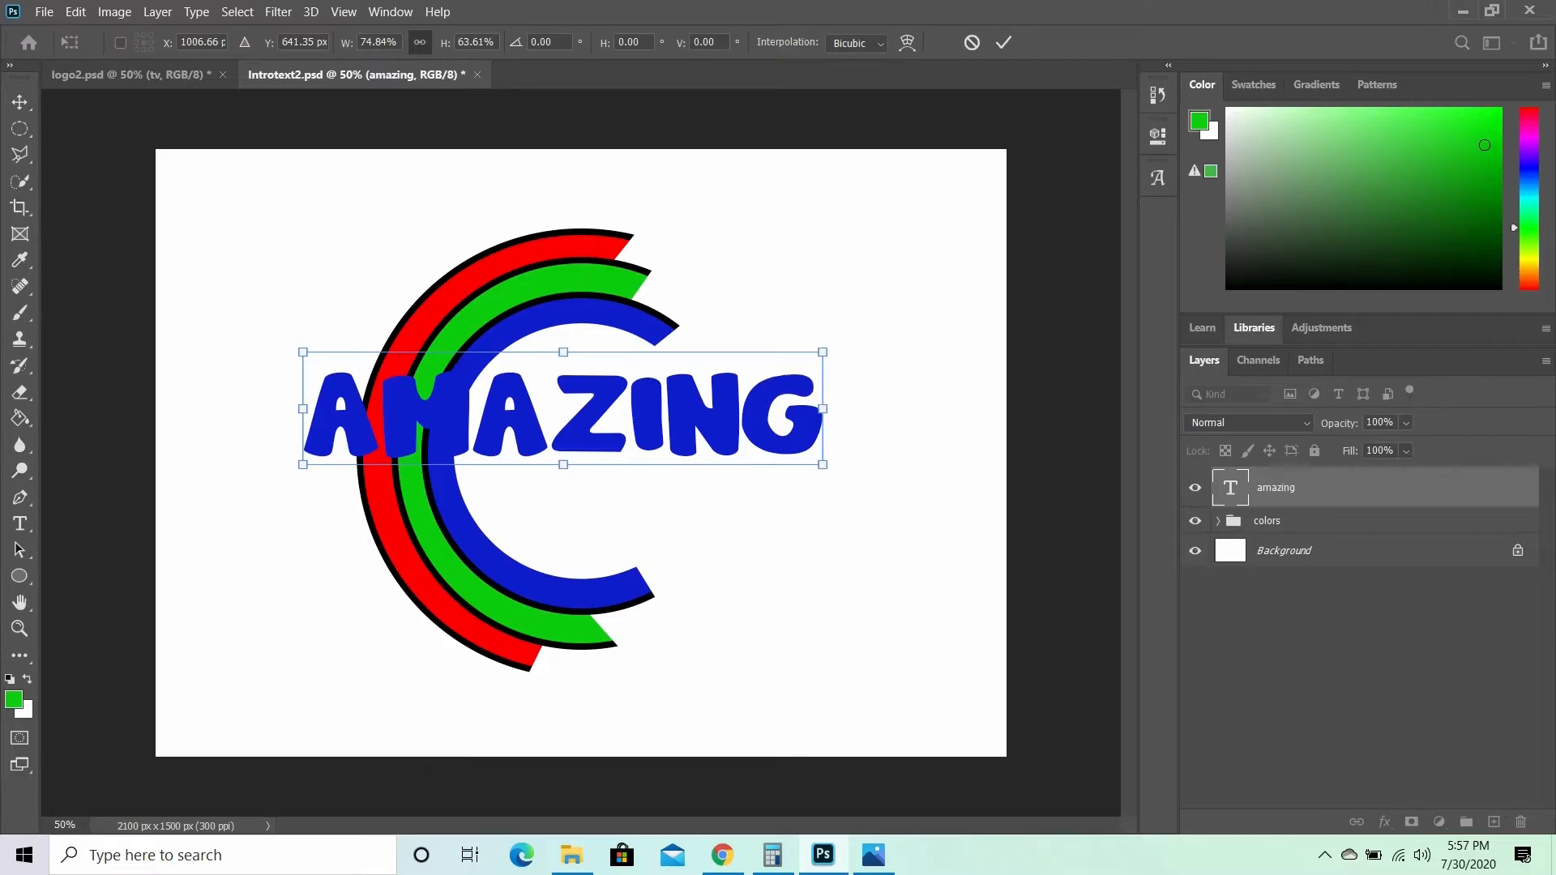
{"action": "left_click_drag", "start_coordinate": [822, 465], "coordinate": [684, 424]}
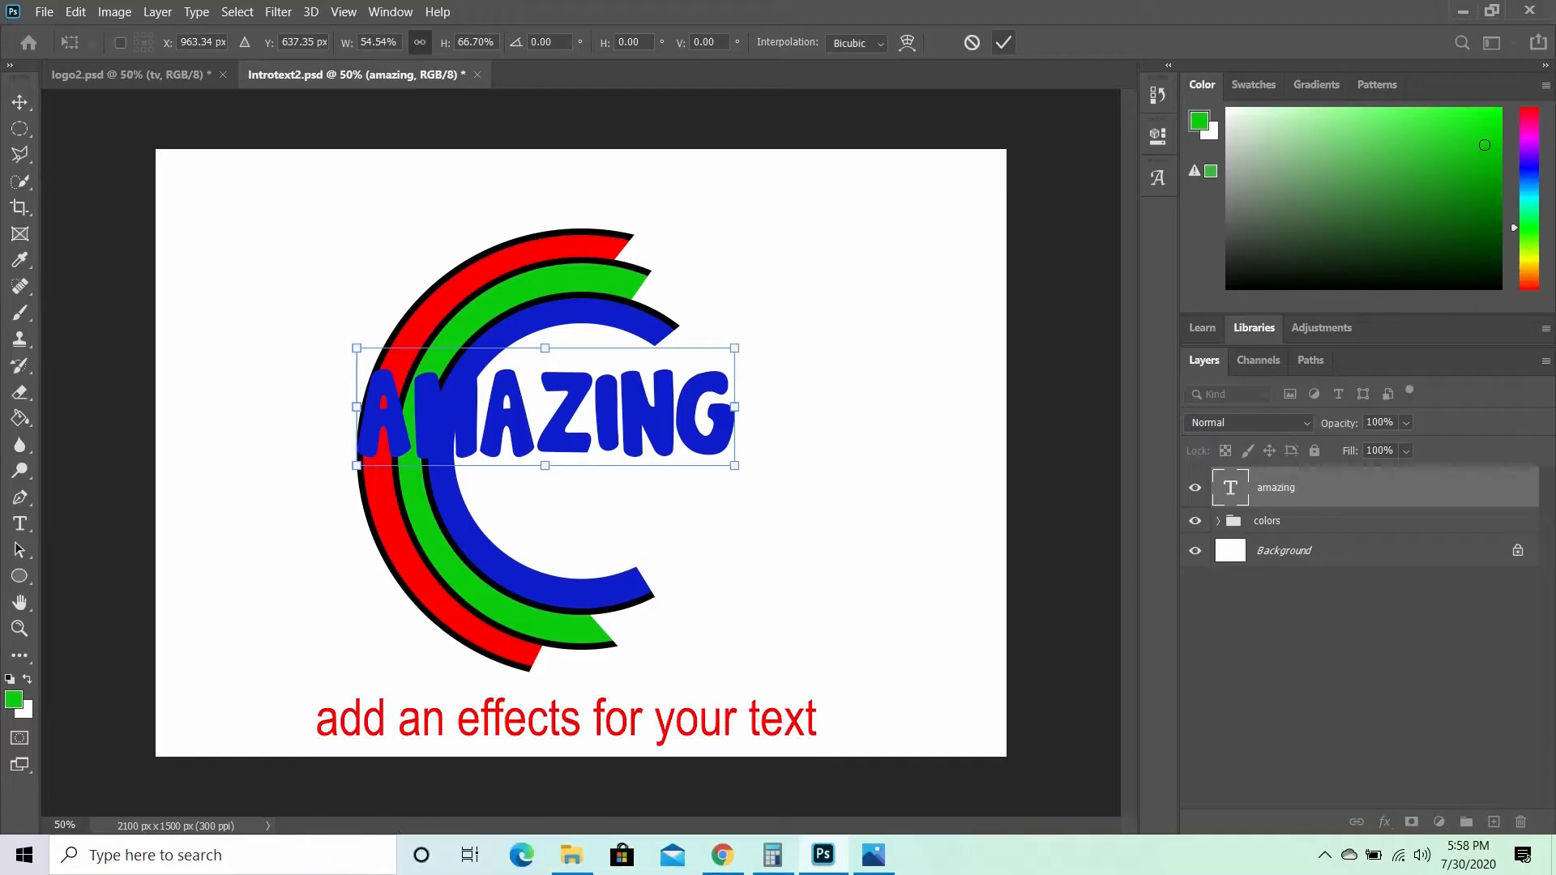
{"action": "left_click", "coordinate": [1003, 42]}
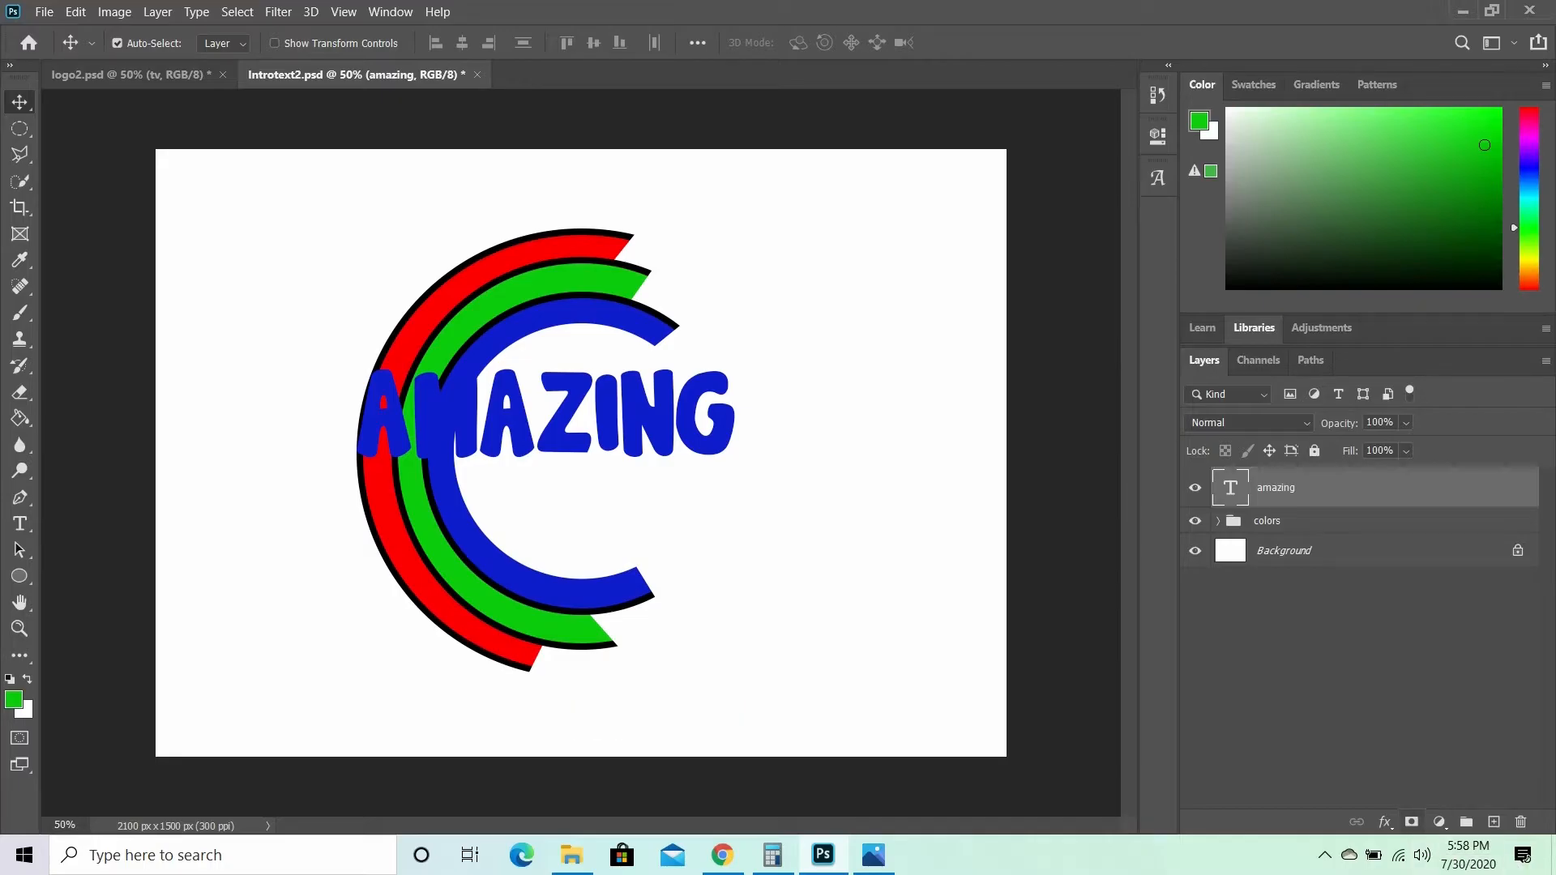
- Add a Drop Shadow effect to the AMAZING text layer, keeping the artwork in view
{"action": "left_click", "coordinate": [1384, 821]}
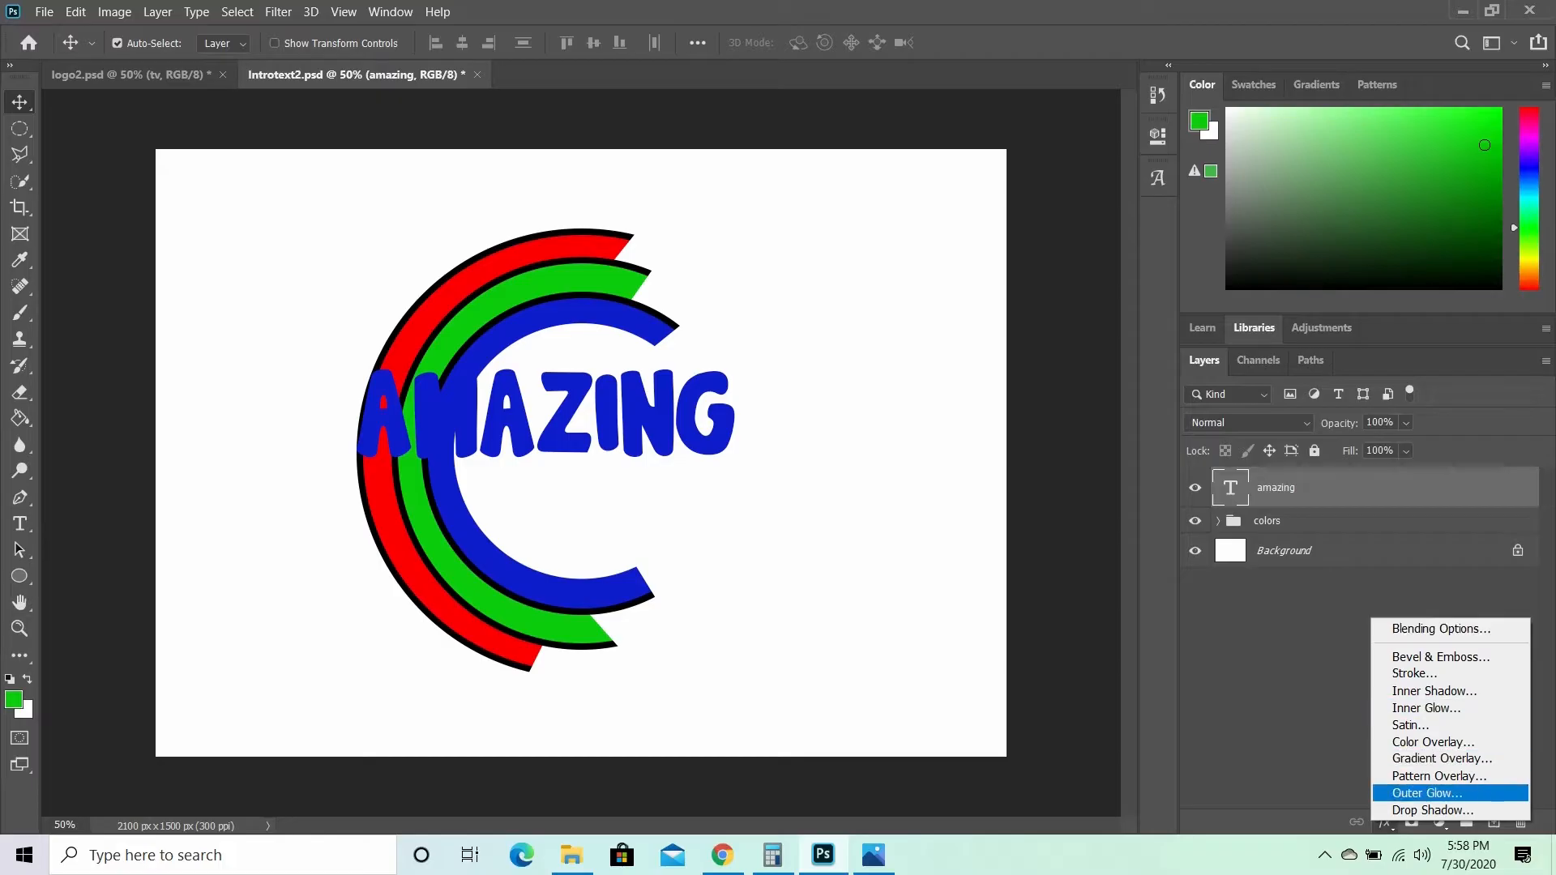
{"action": "left_click", "coordinate": [1431, 809]}
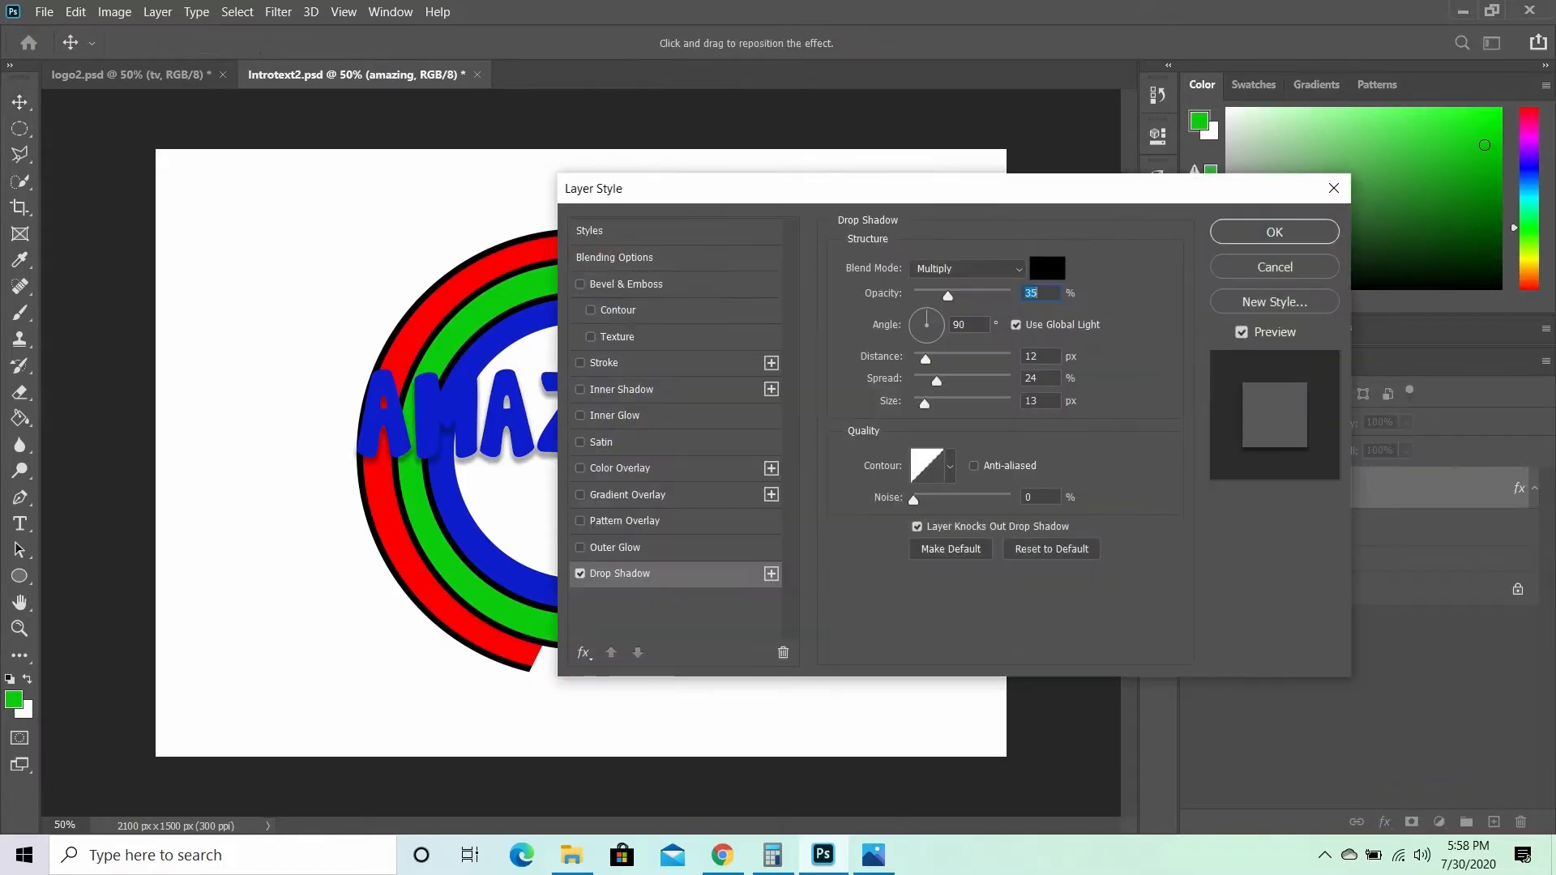
{"action": "left_click_drag", "start_coordinate": [1043, 188], "coordinate": [1238, 153]}
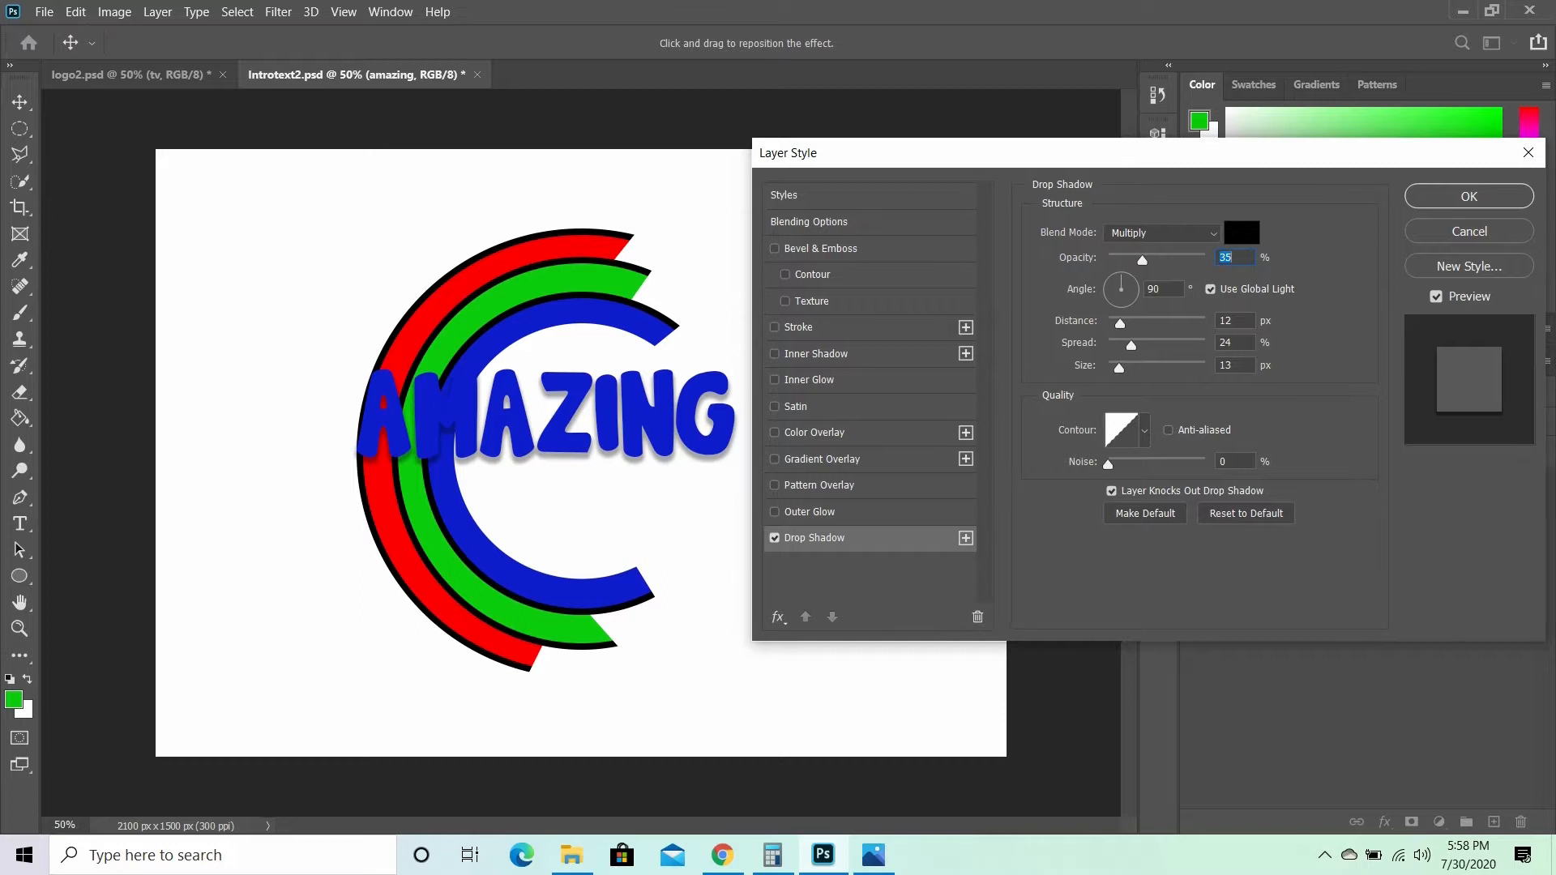
- Add a Gradient Overlay to the AMAZING text using the yellow-to-red preset from the Oranges group, and apply the layer style
{"action": "left_click", "coordinate": [775, 460]}
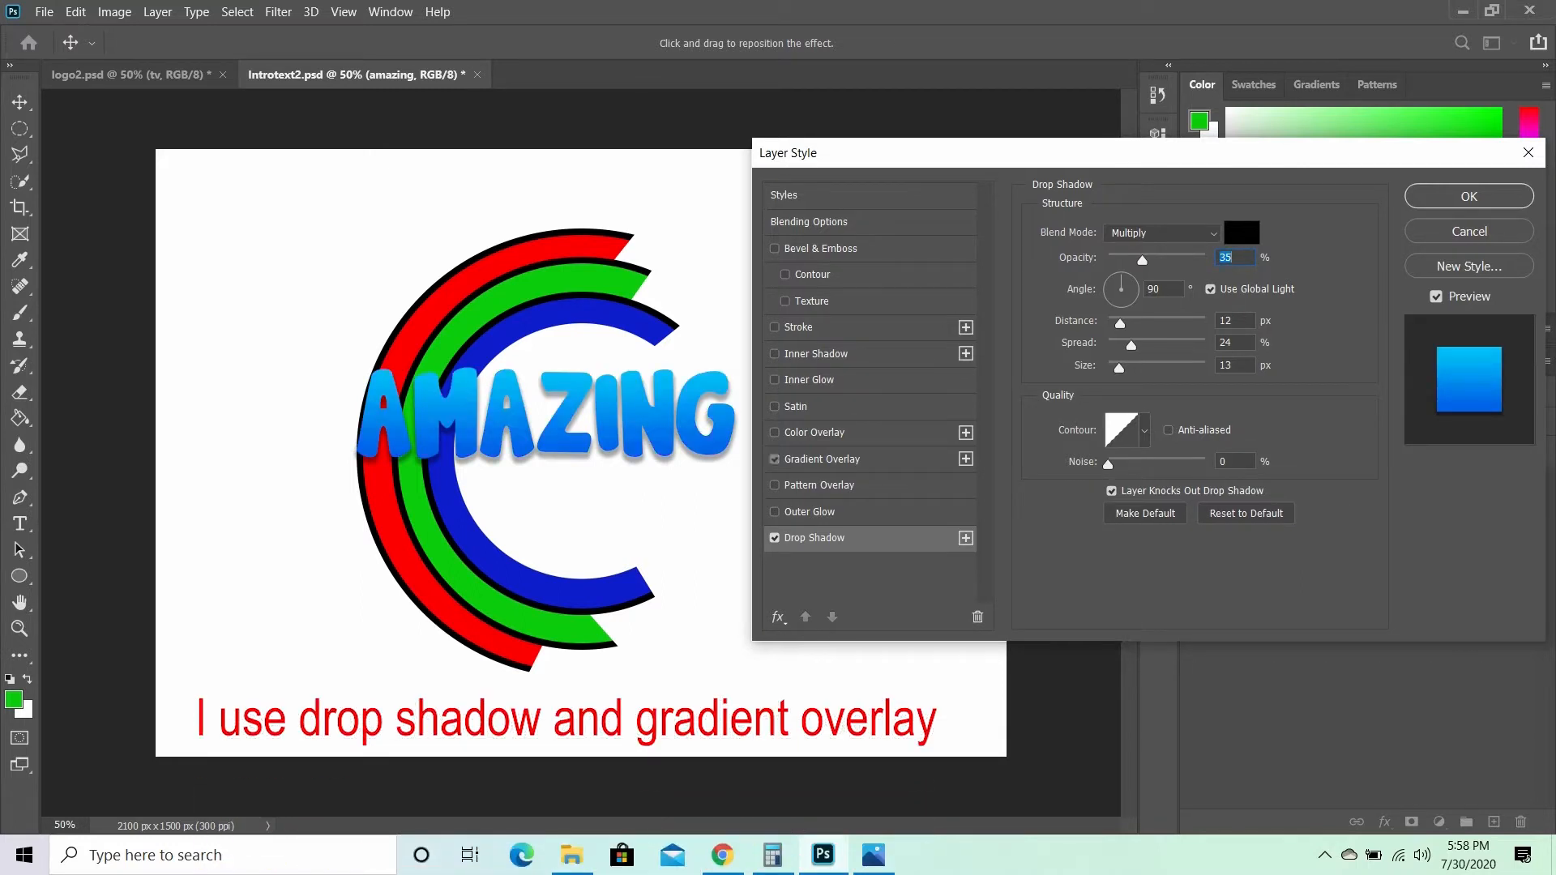
{"action": "left_click", "coordinate": [822, 459]}
{"action": "left_click", "coordinate": [1221, 278]}
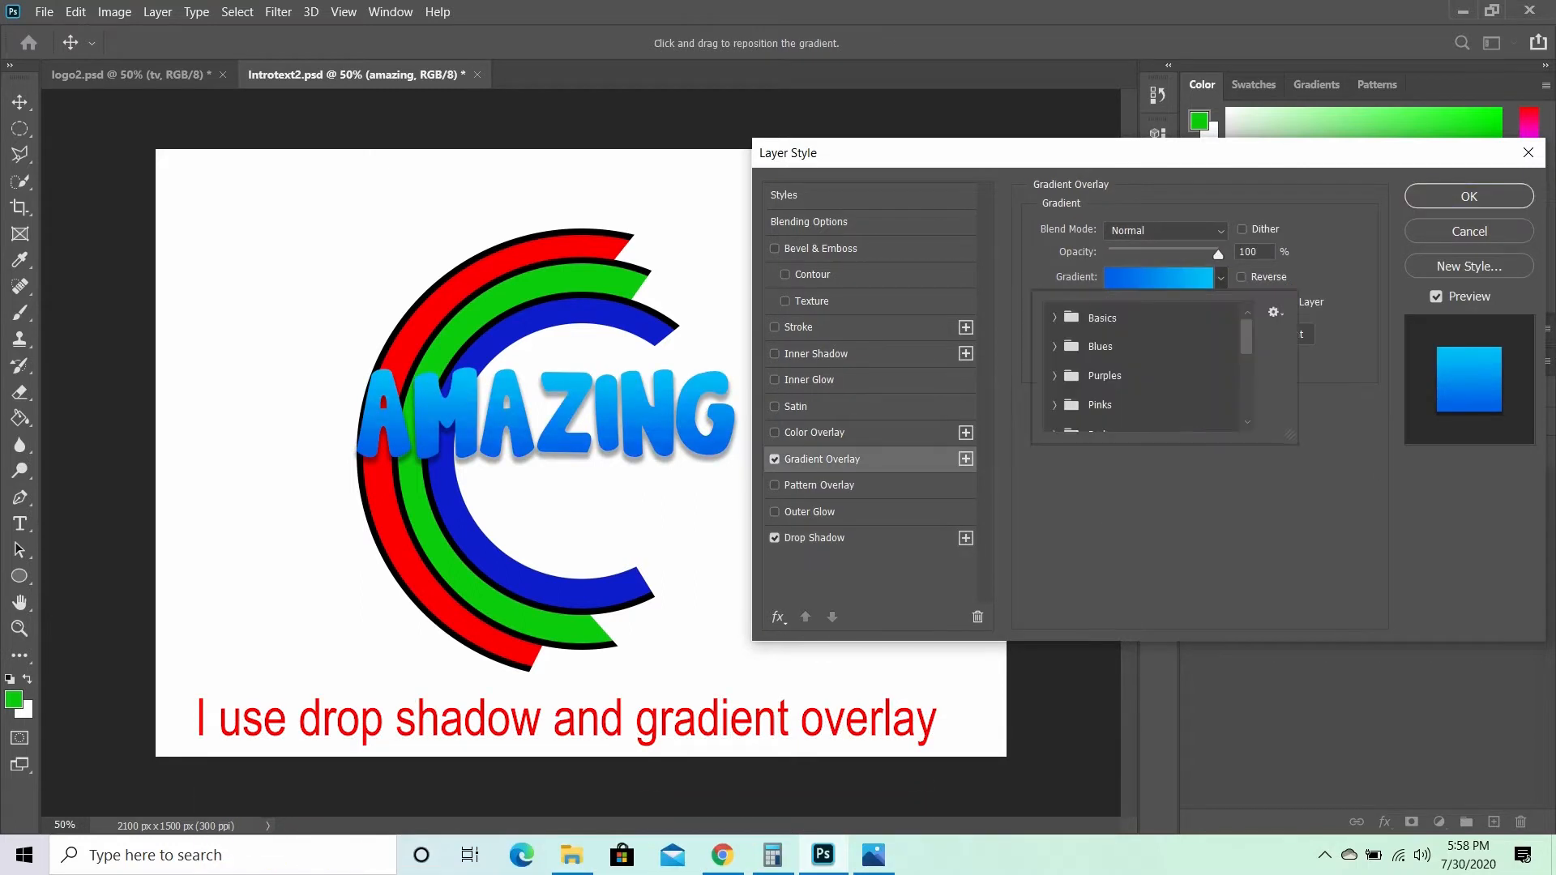
{"action": "scroll", "coordinate": [1142, 368], "scroll_direction": "down", "scroll_amount": 2}
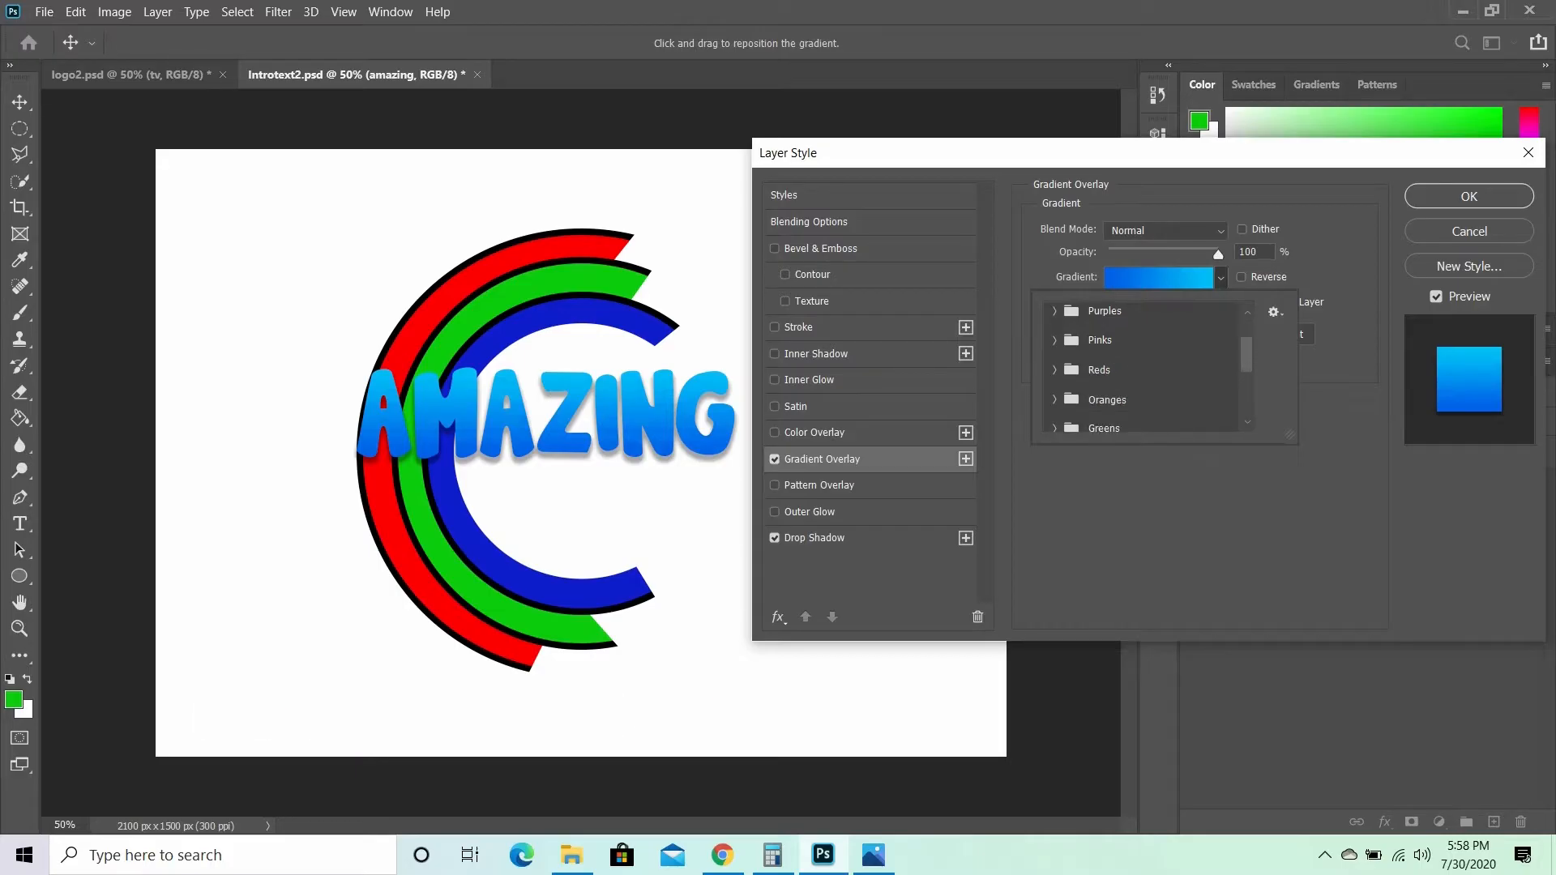
{"action": "left_click", "coordinate": [1055, 400]}
{"action": "scroll", "coordinate": [1143, 369], "scroll_direction": "down", "scroll_amount": 3}
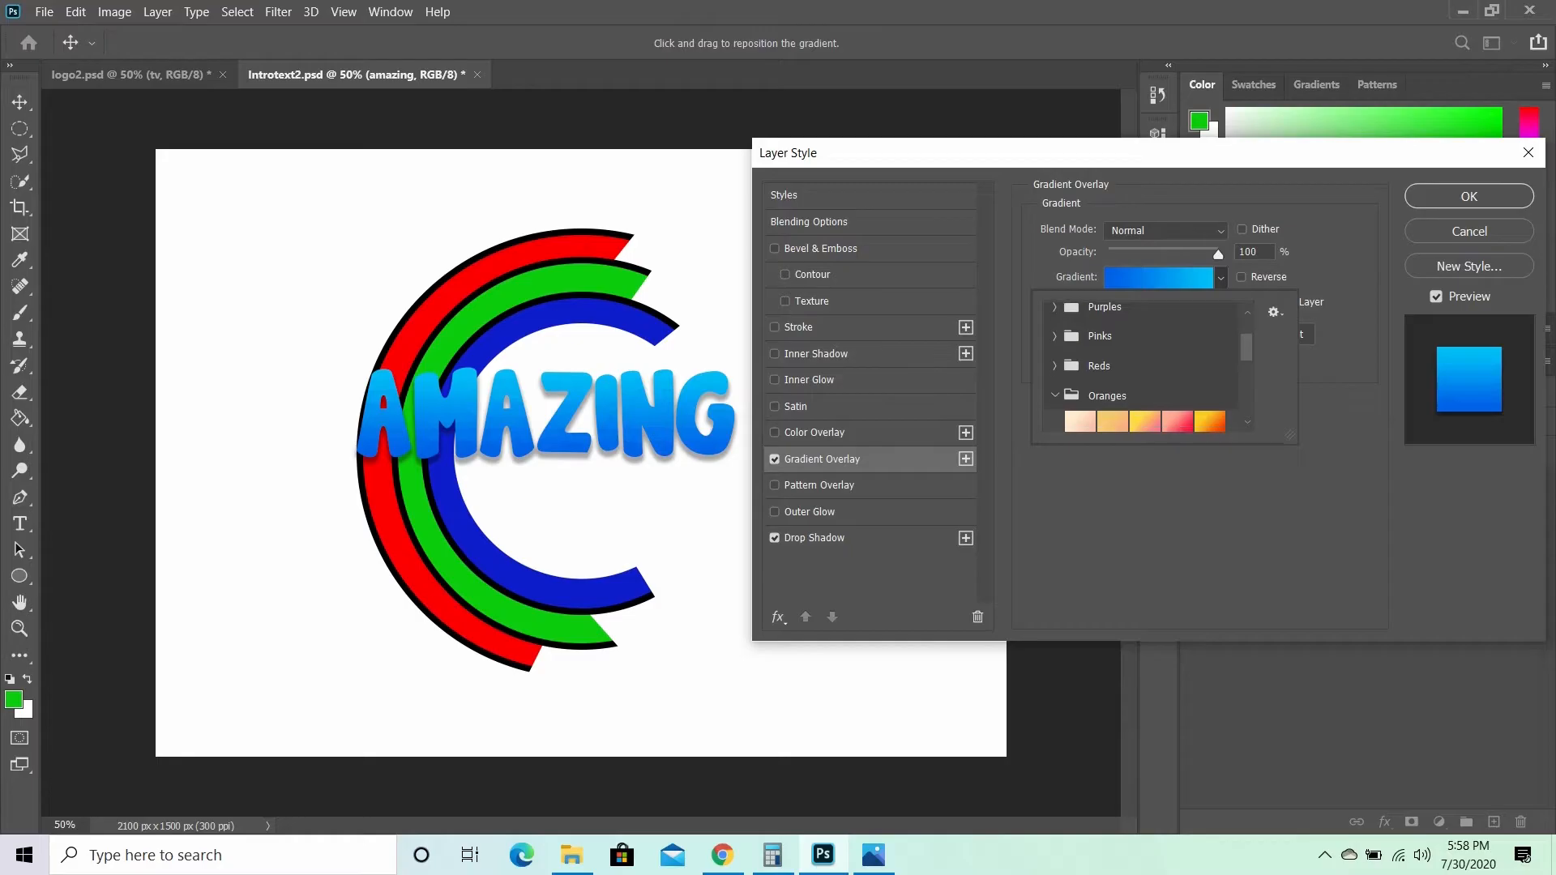
{"action": "left_click", "coordinate": [1210, 393]}
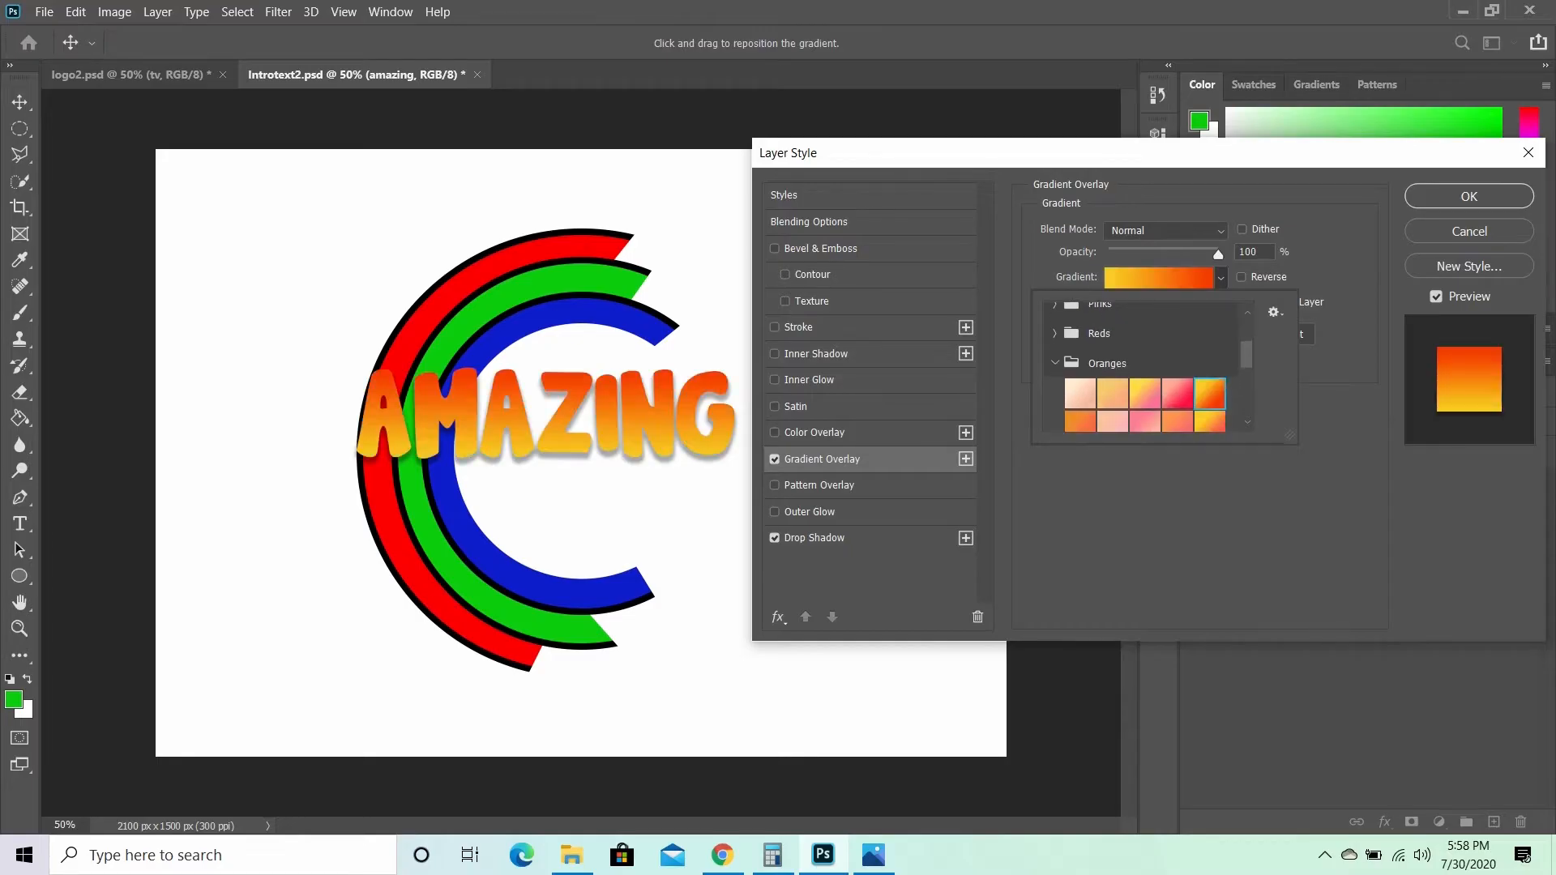
{"action": "left_click", "coordinate": [1177, 394]}
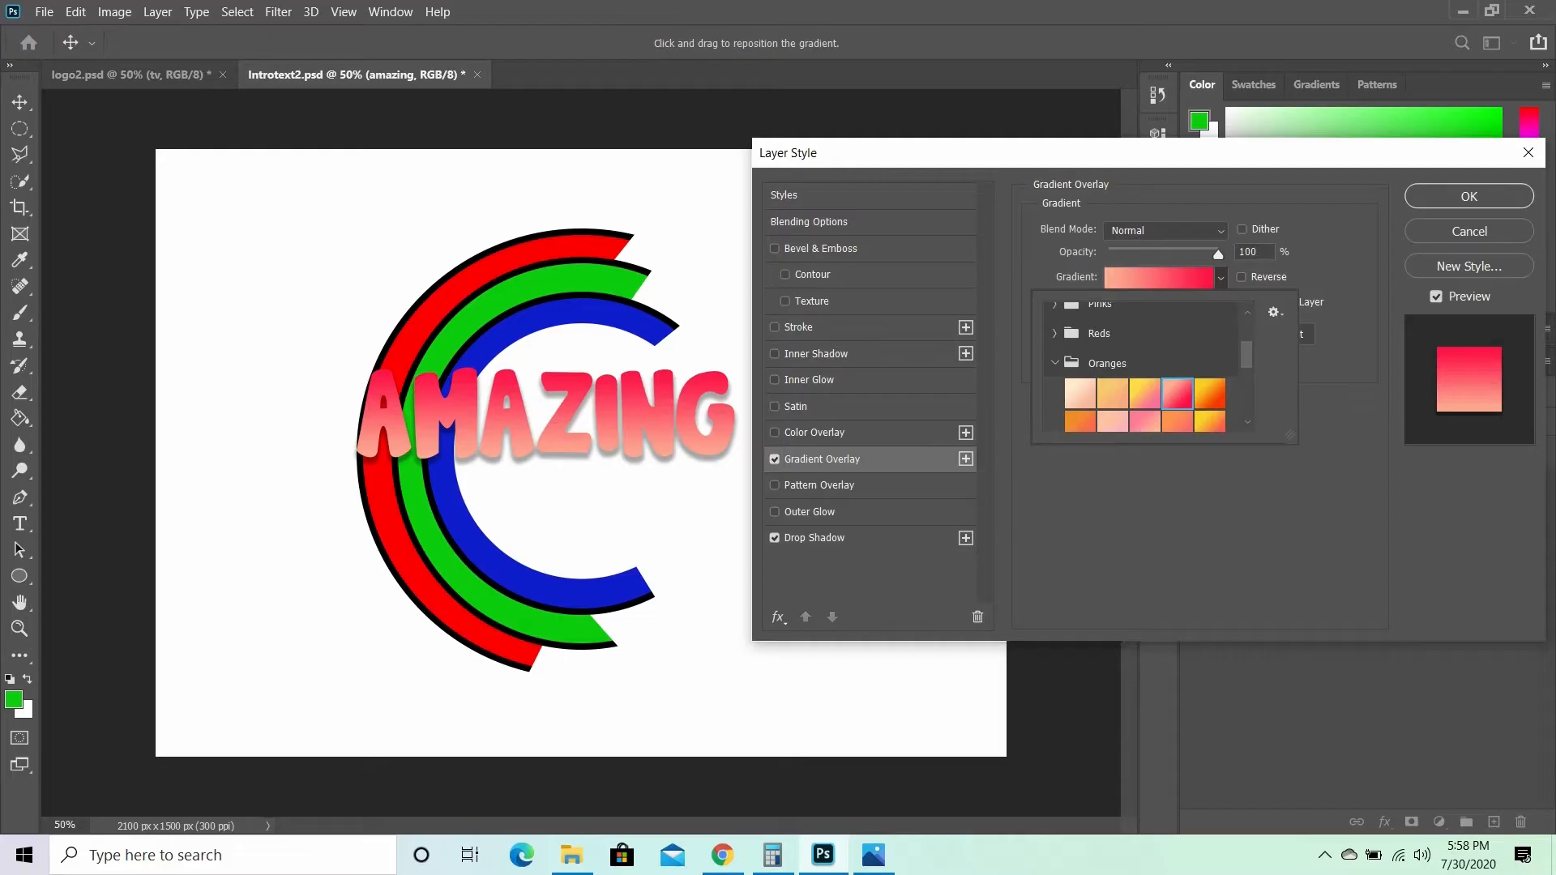
{"action": "left_click", "coordinate": [1210, 394]}
{"action": "left_click", "coordinate": [1210, 421]}
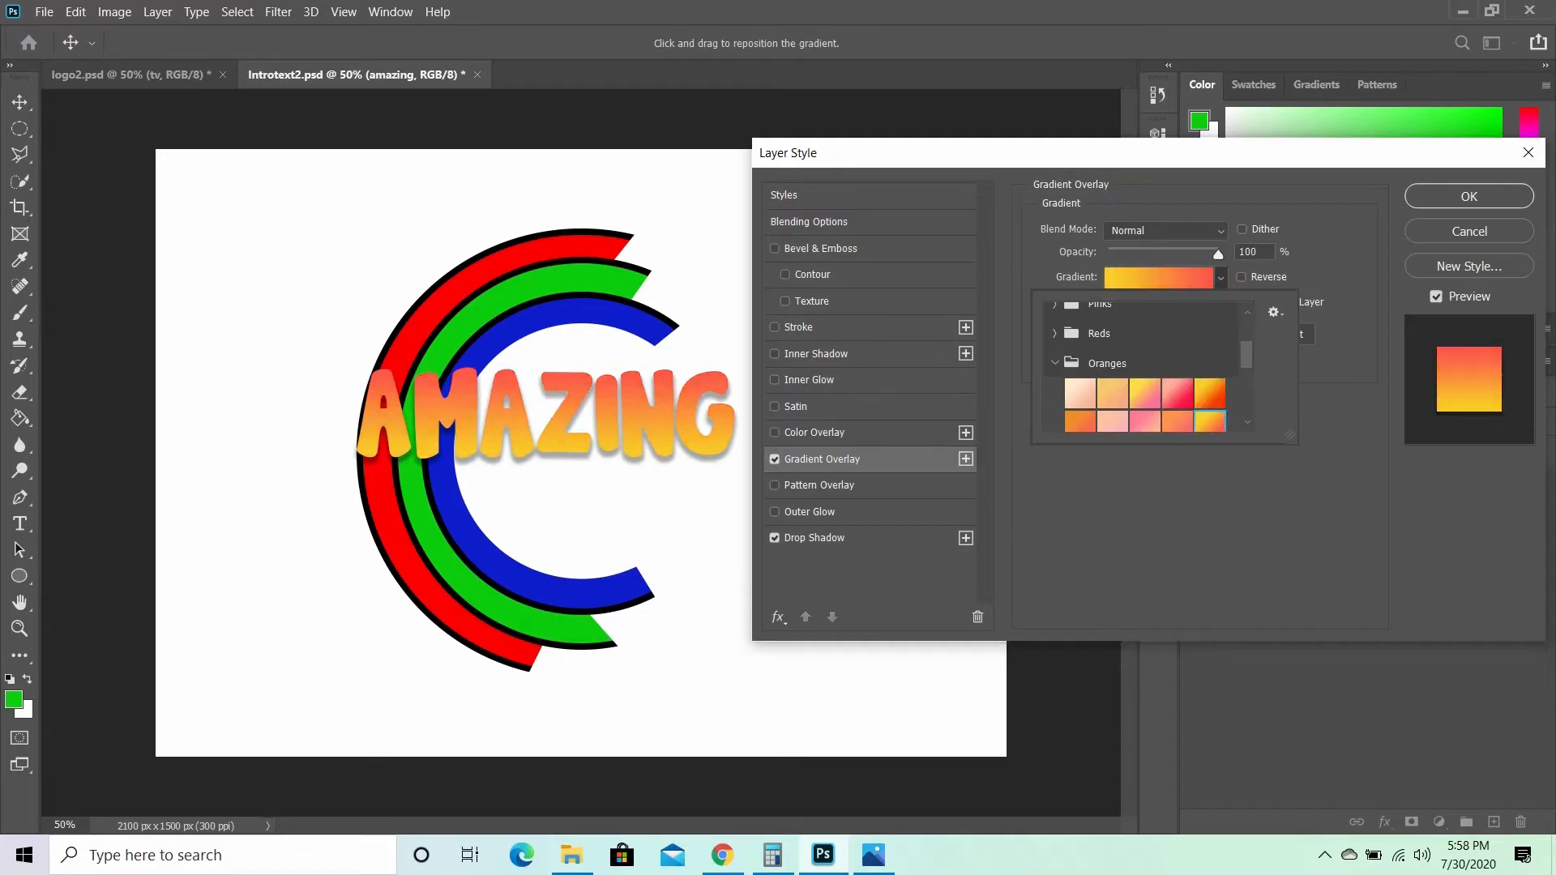
{"action": "left_click", "coordinate": [1210, 394]}
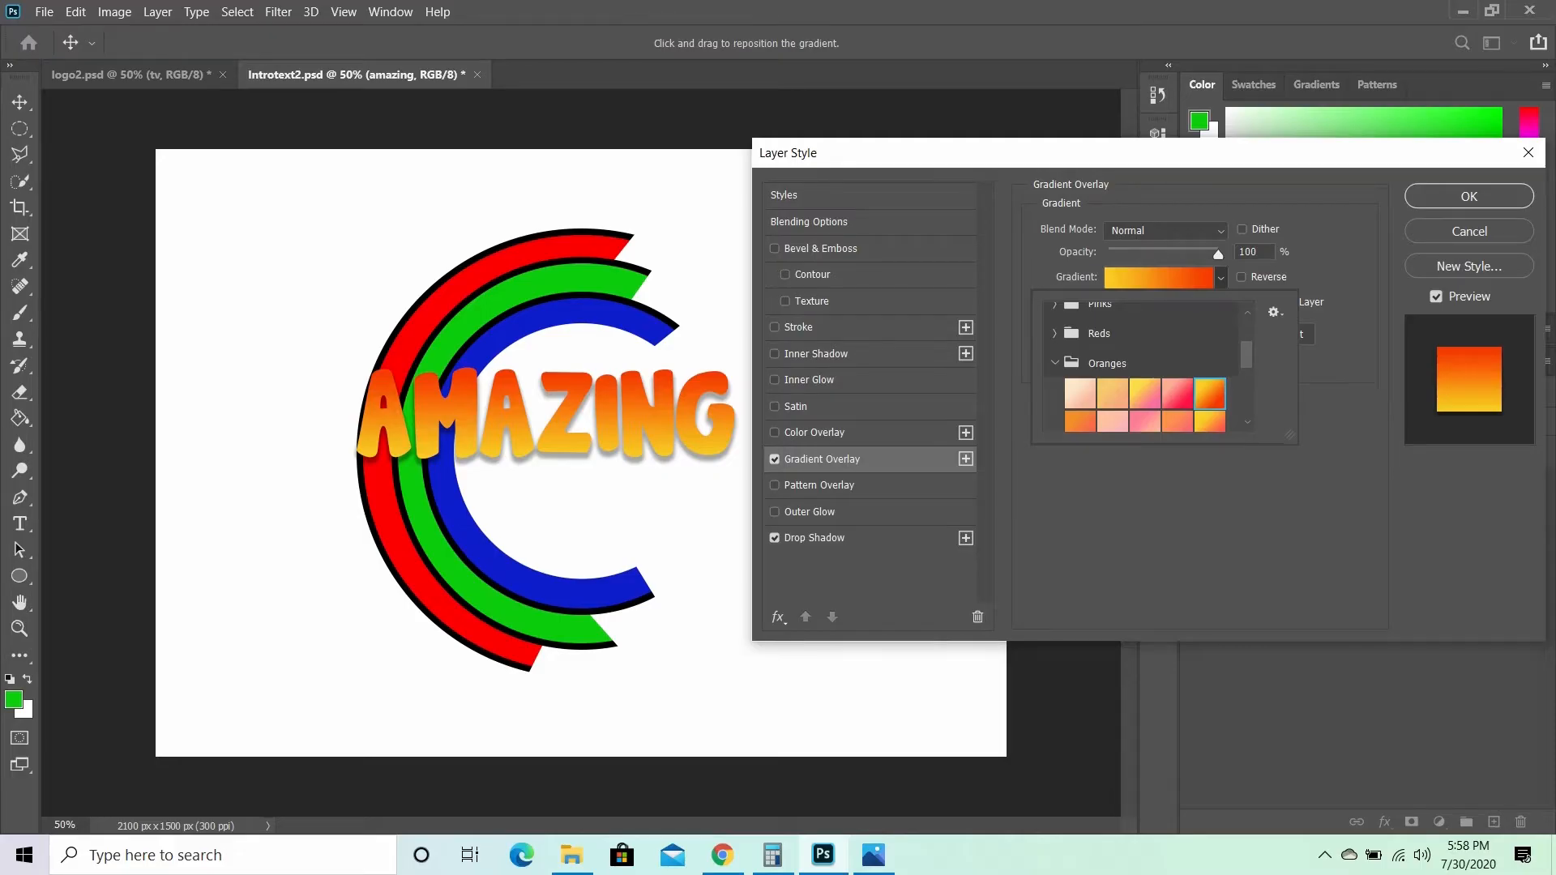
{"action": "left_click", "coordinate": [1468, 196]}
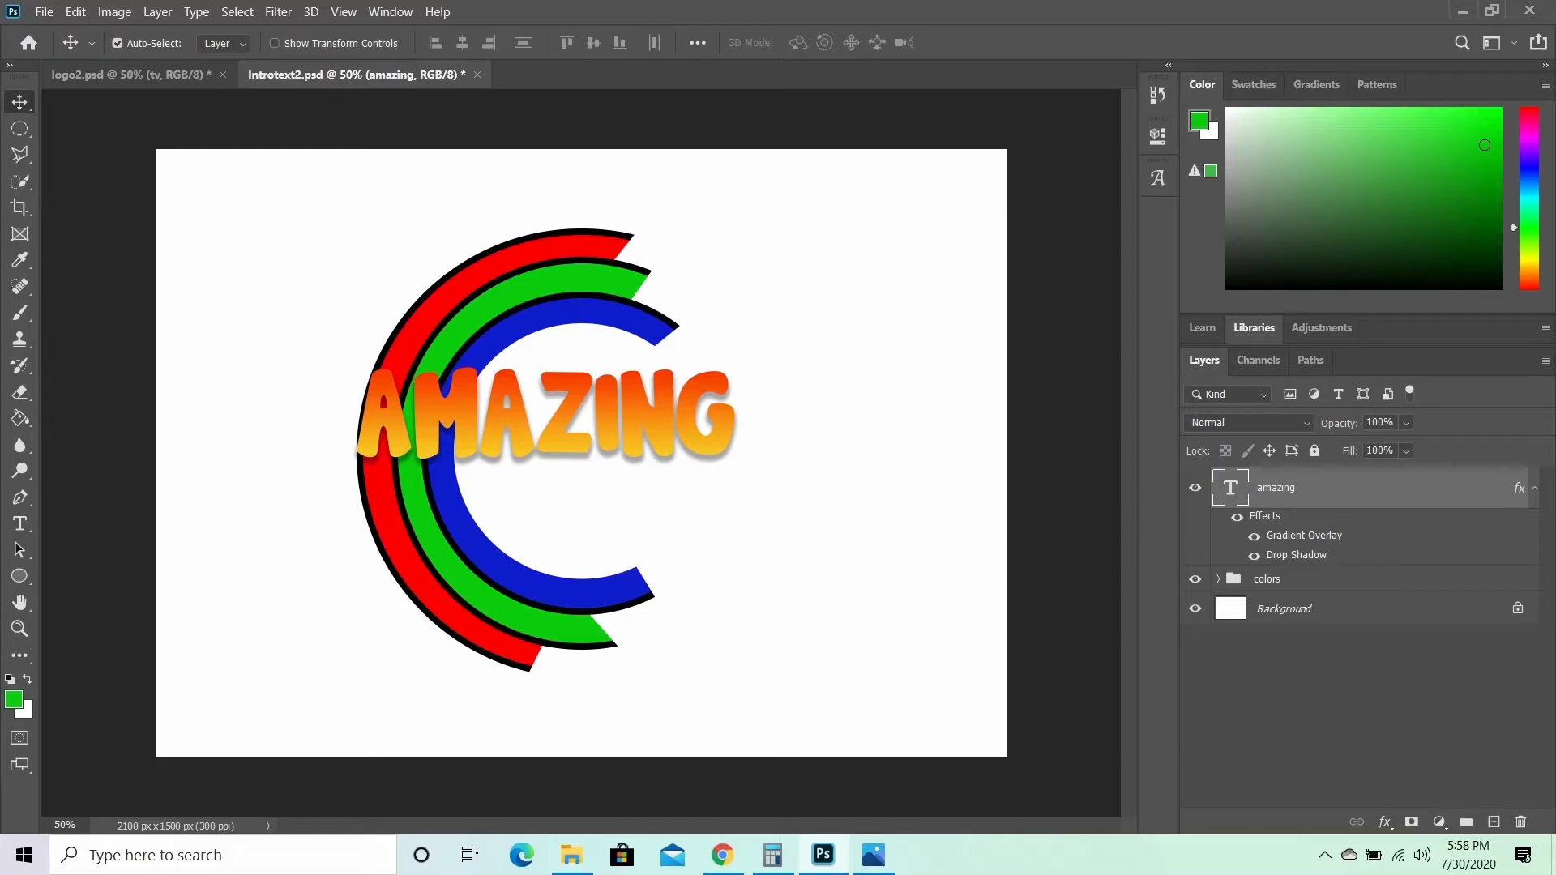
- Duplicate the AMAZING text layer, place the copy beneath the original and change its text to "TV"
{"action": "key", "text": "ctrl+j"}
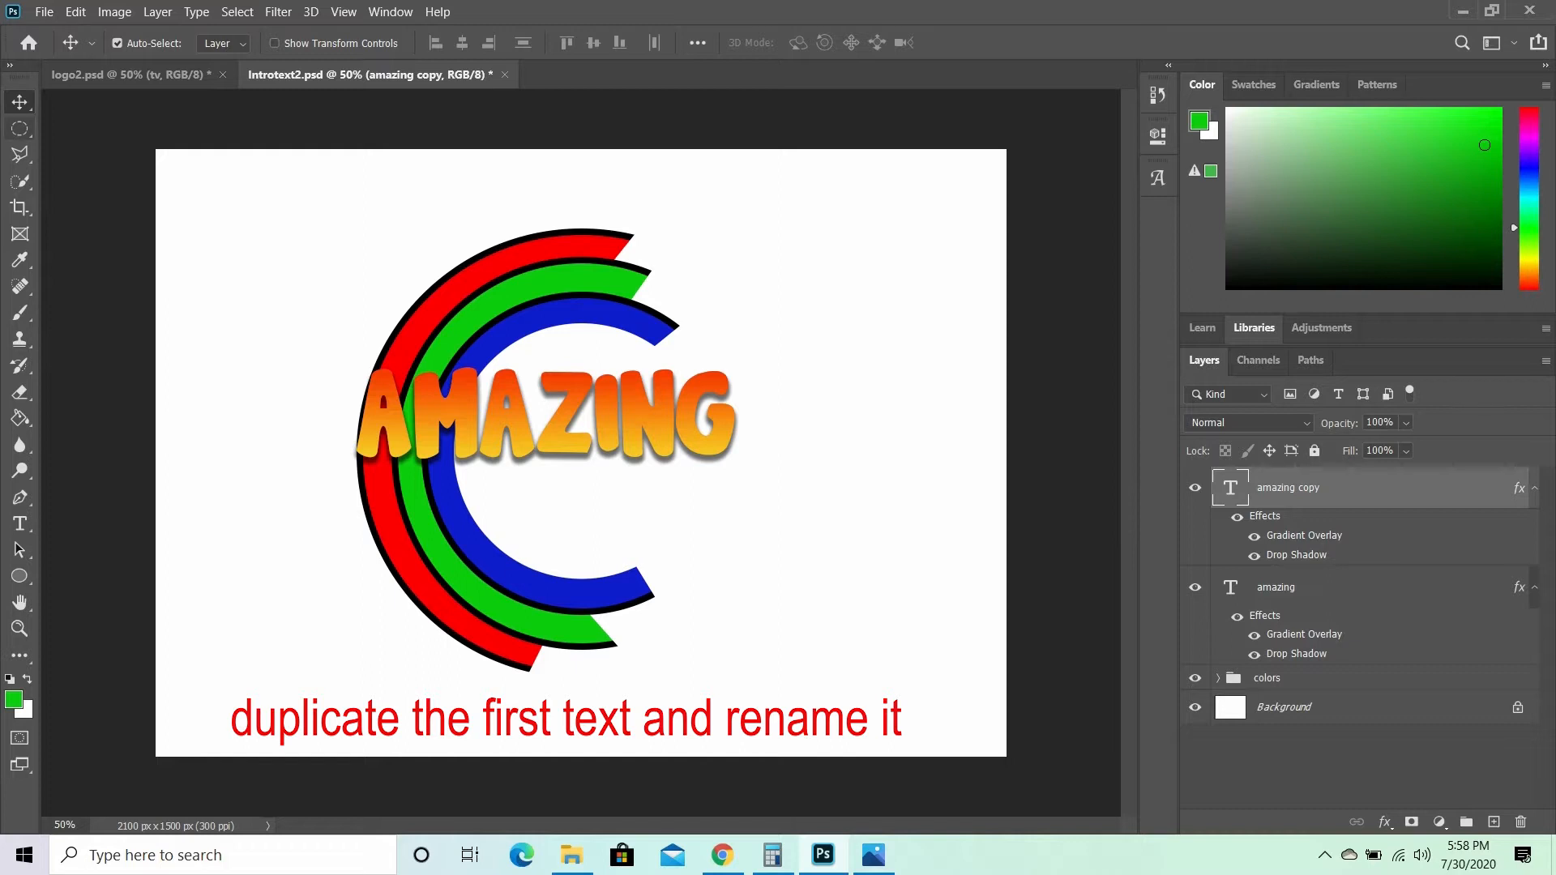
{"action": "left_click_drag", "start_coordinate": [562, 382], "coordinate": [614, 486]}
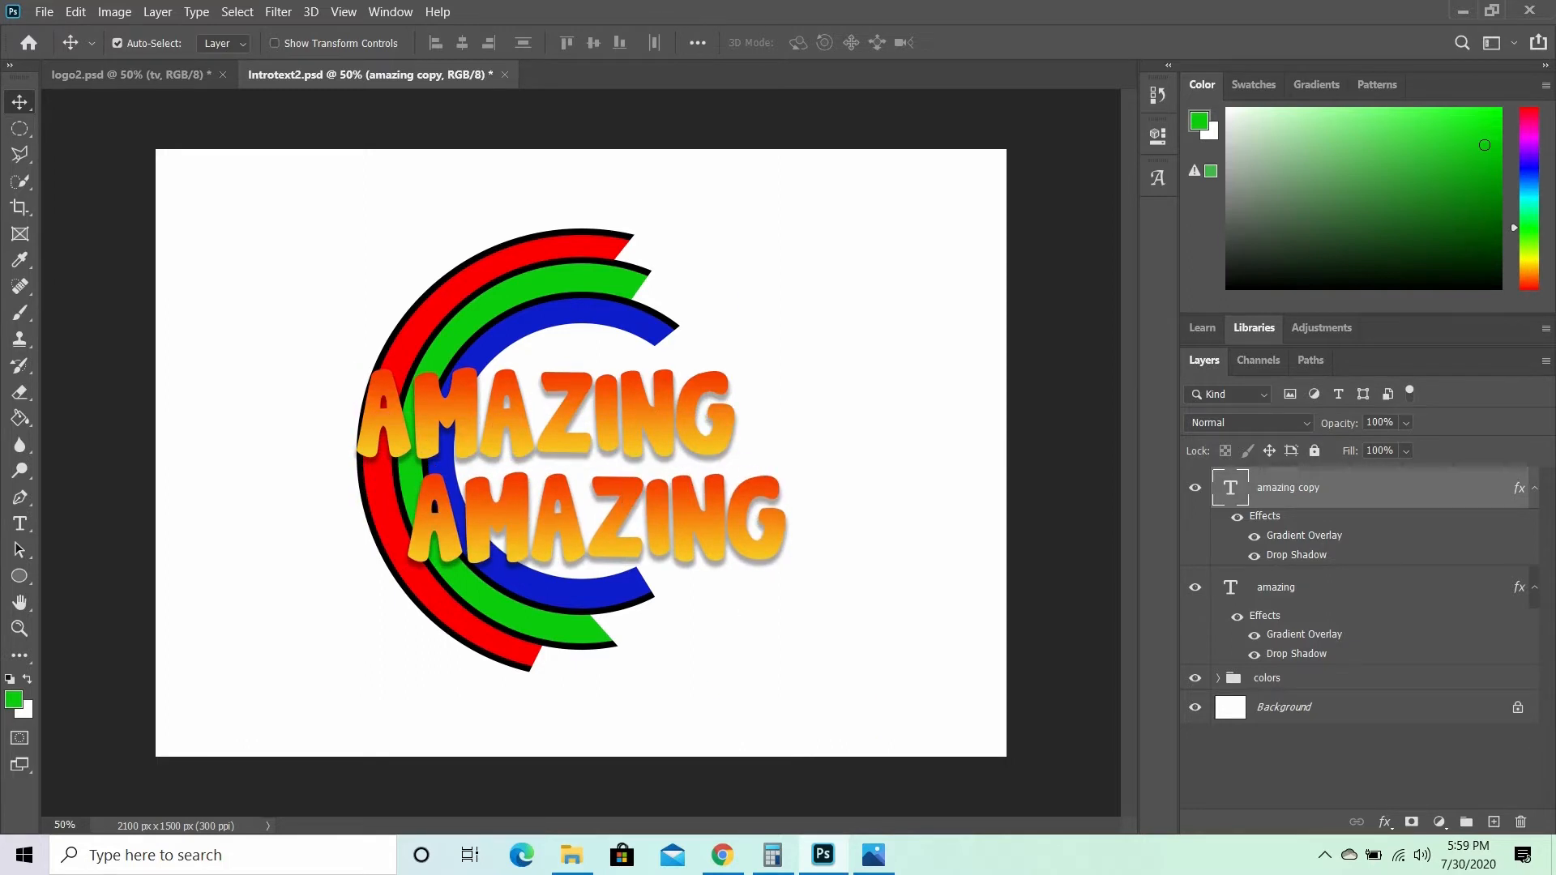
{"action": "double_click", "coordinate": [1230, 488]}
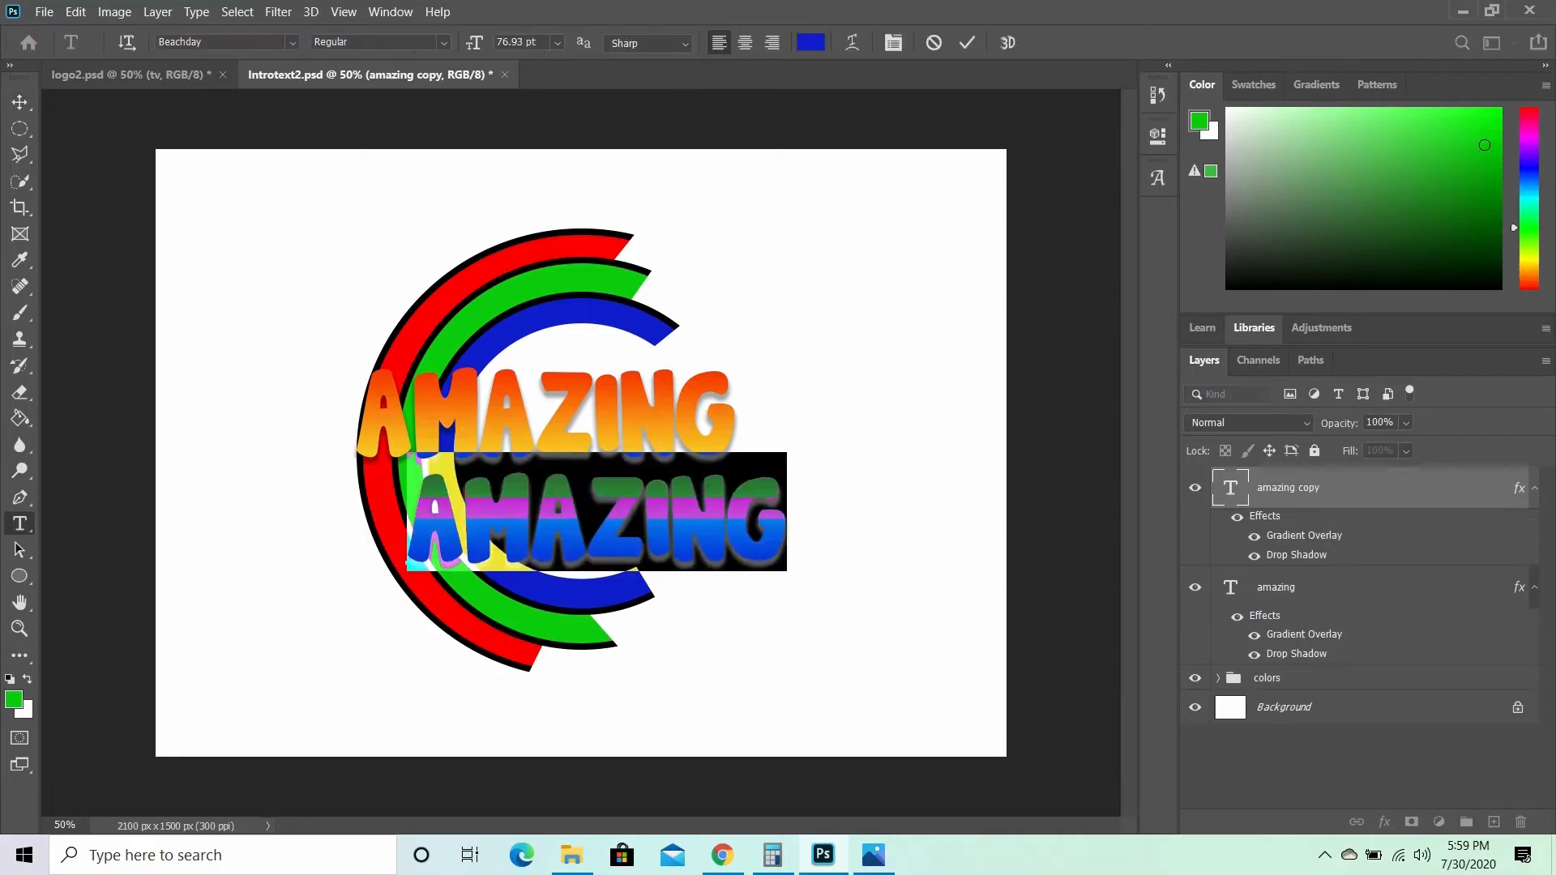
{"action": "type", "text": "TV"}
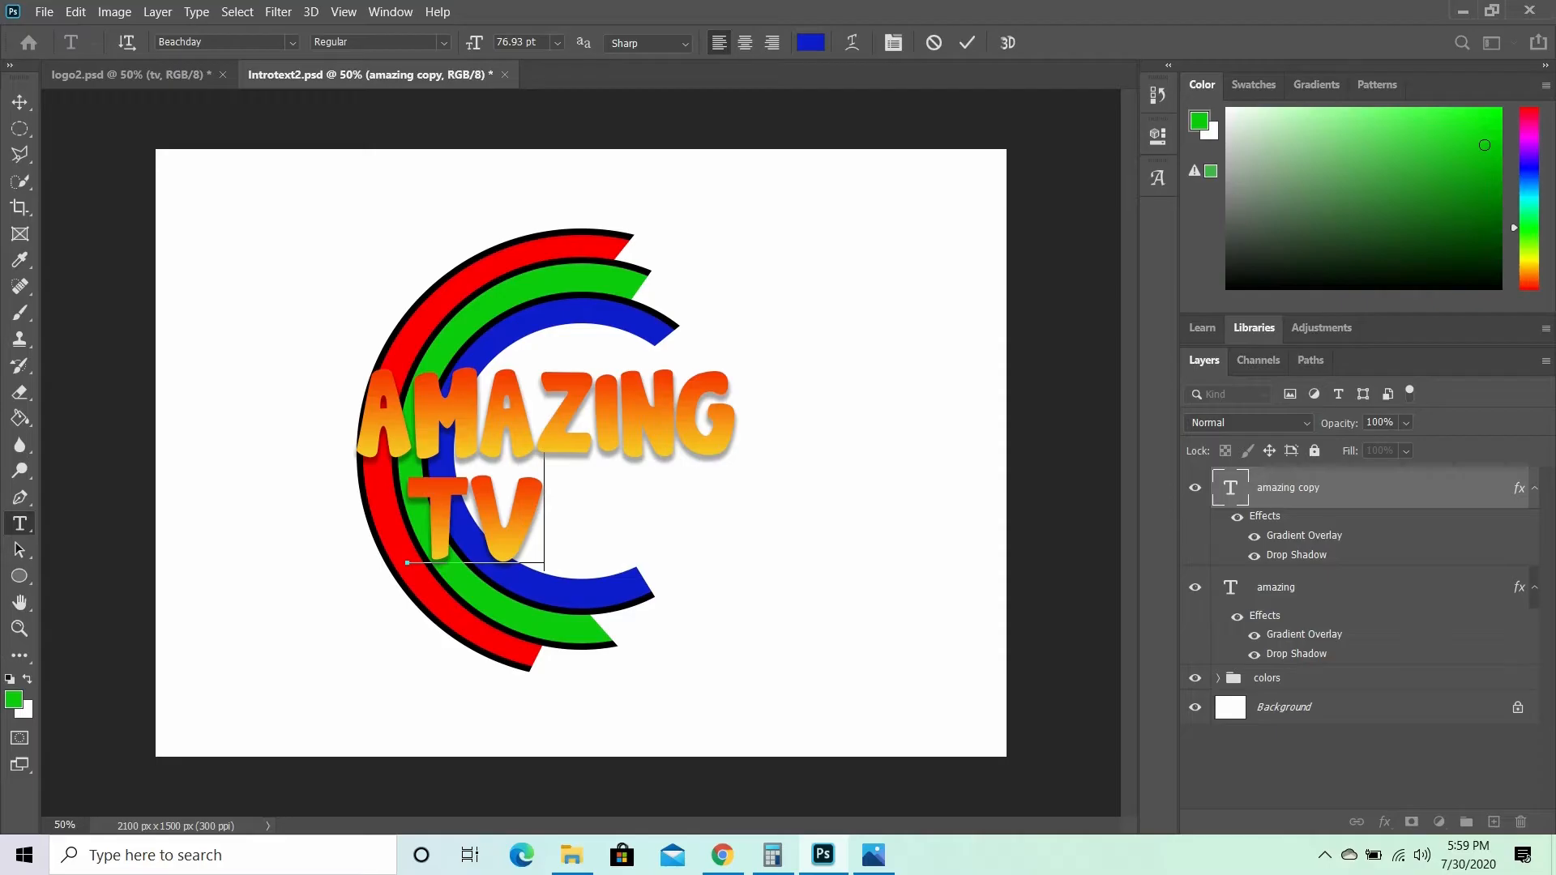
{"action": "left_click", "coordinate": [966, 42]}
- Enlarge the TV text to about 219% width and 191% height and position it beneath the right part of AMAZING
{"action": "key", "text": "v"}
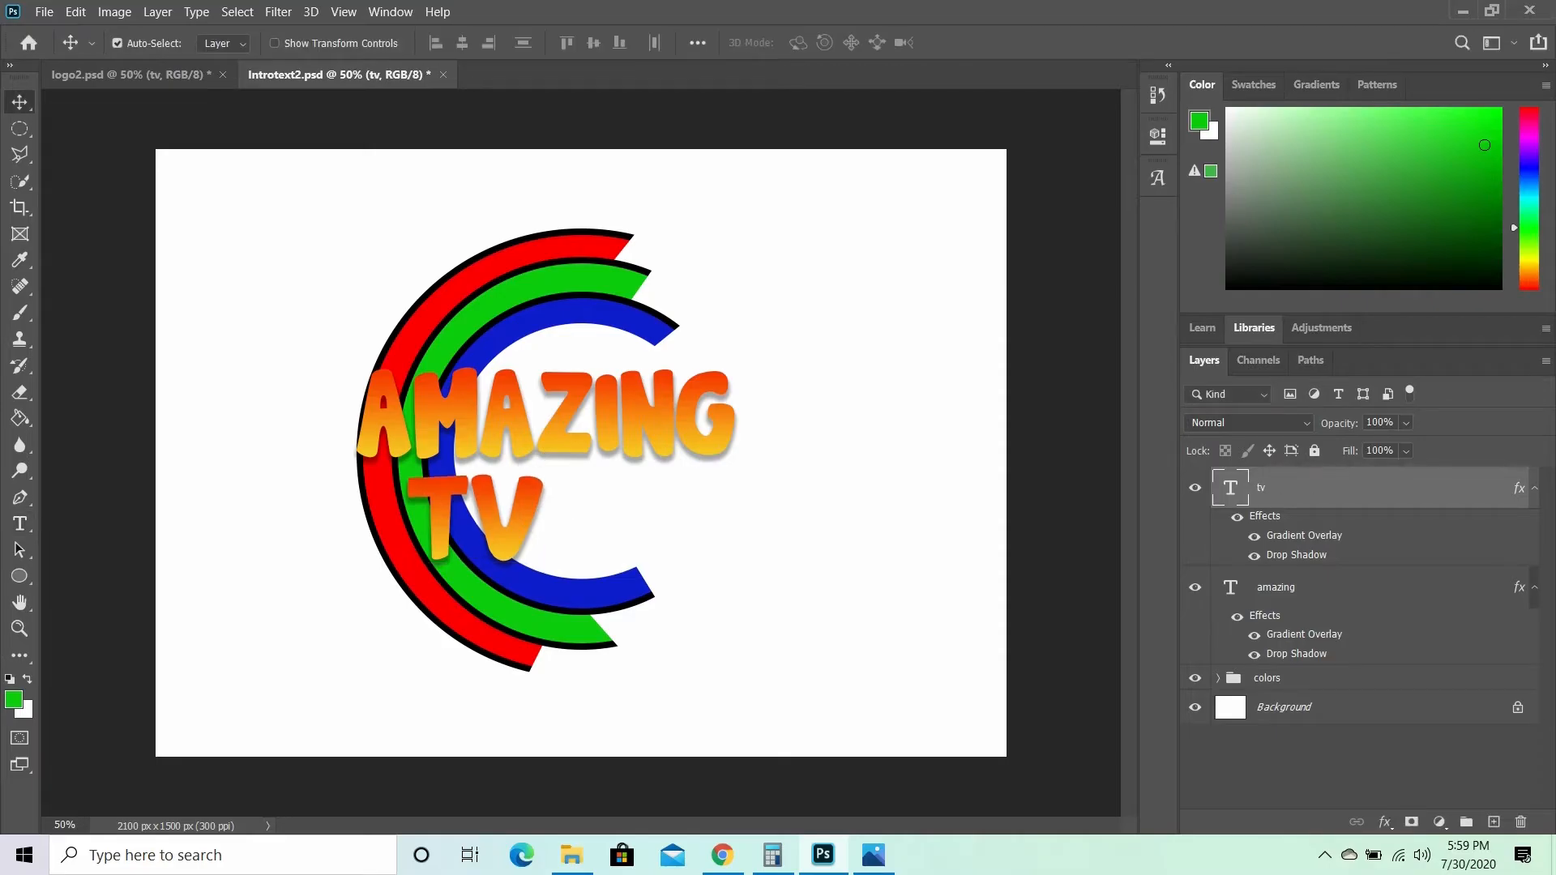
{"action": "left_click_drag", "start_coordinate": [539, 495], "coordinate": [673, 507]}
{"action": "key", "text": "ctrl"}
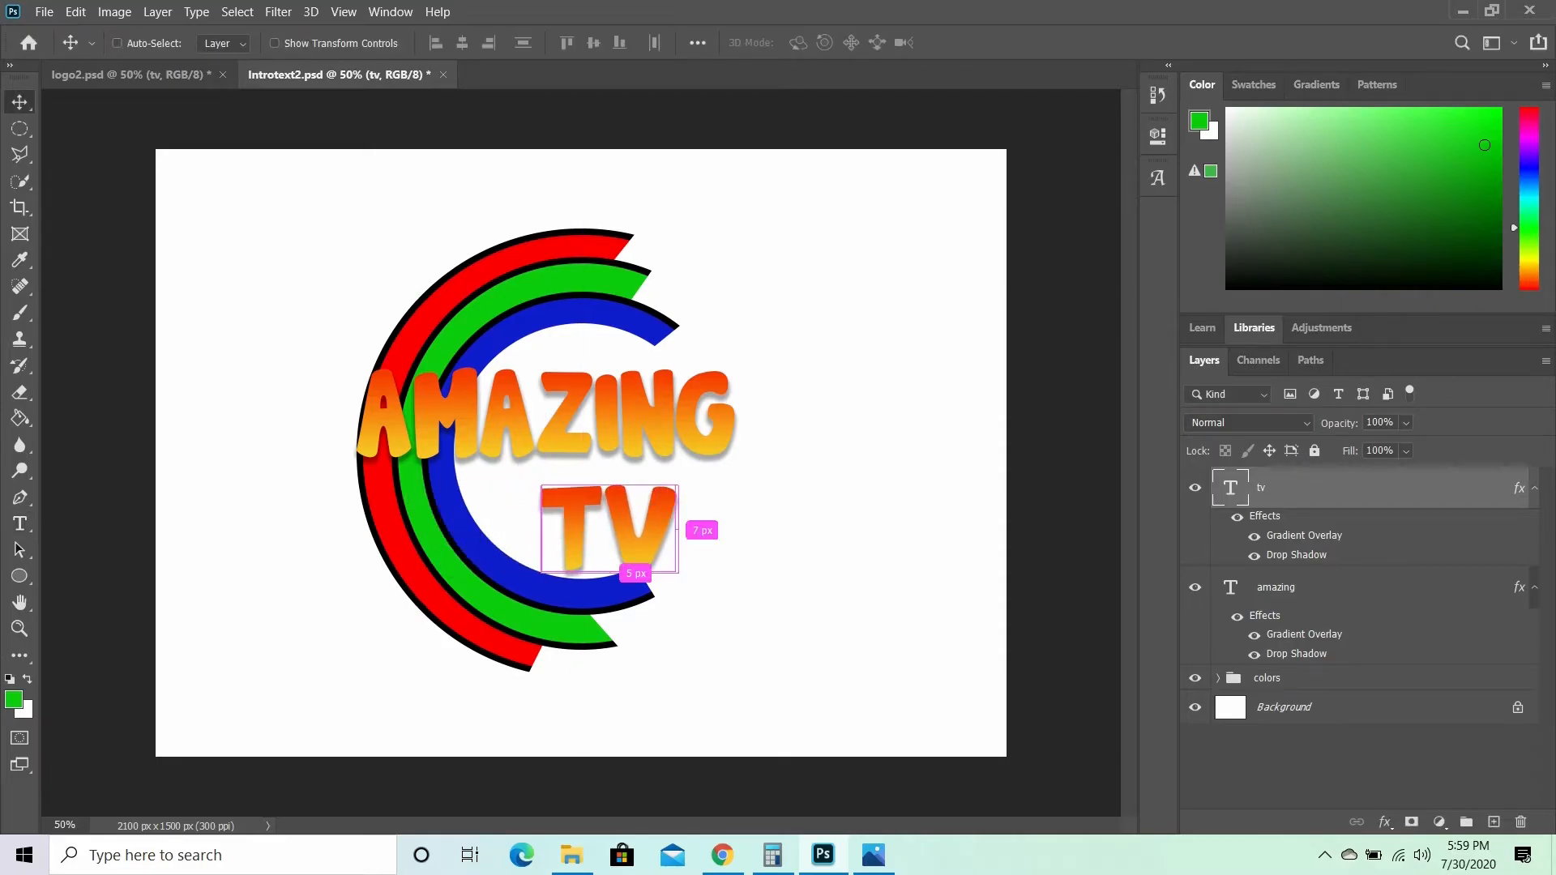
{"action": "key", "text": "ctrl+t"}
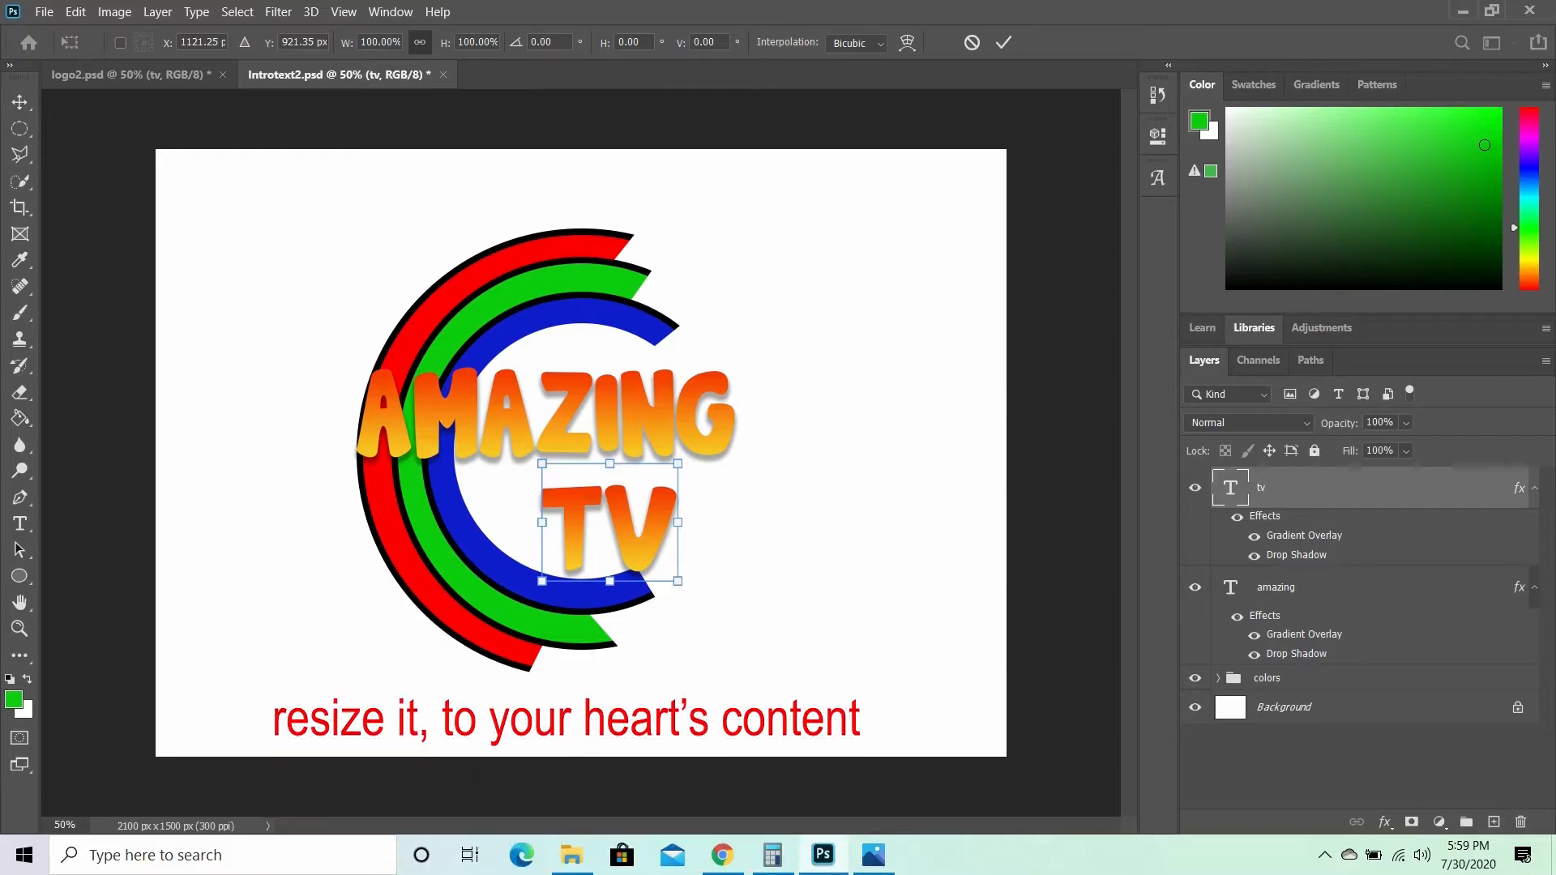
{"action": "left_click_drag", "start_coordinate": [542, 581], "coordinate": [484, 623]}
{"action": "left_click_drag", "start_coordinate": [733, 623], "coordinate": [841, 689]}
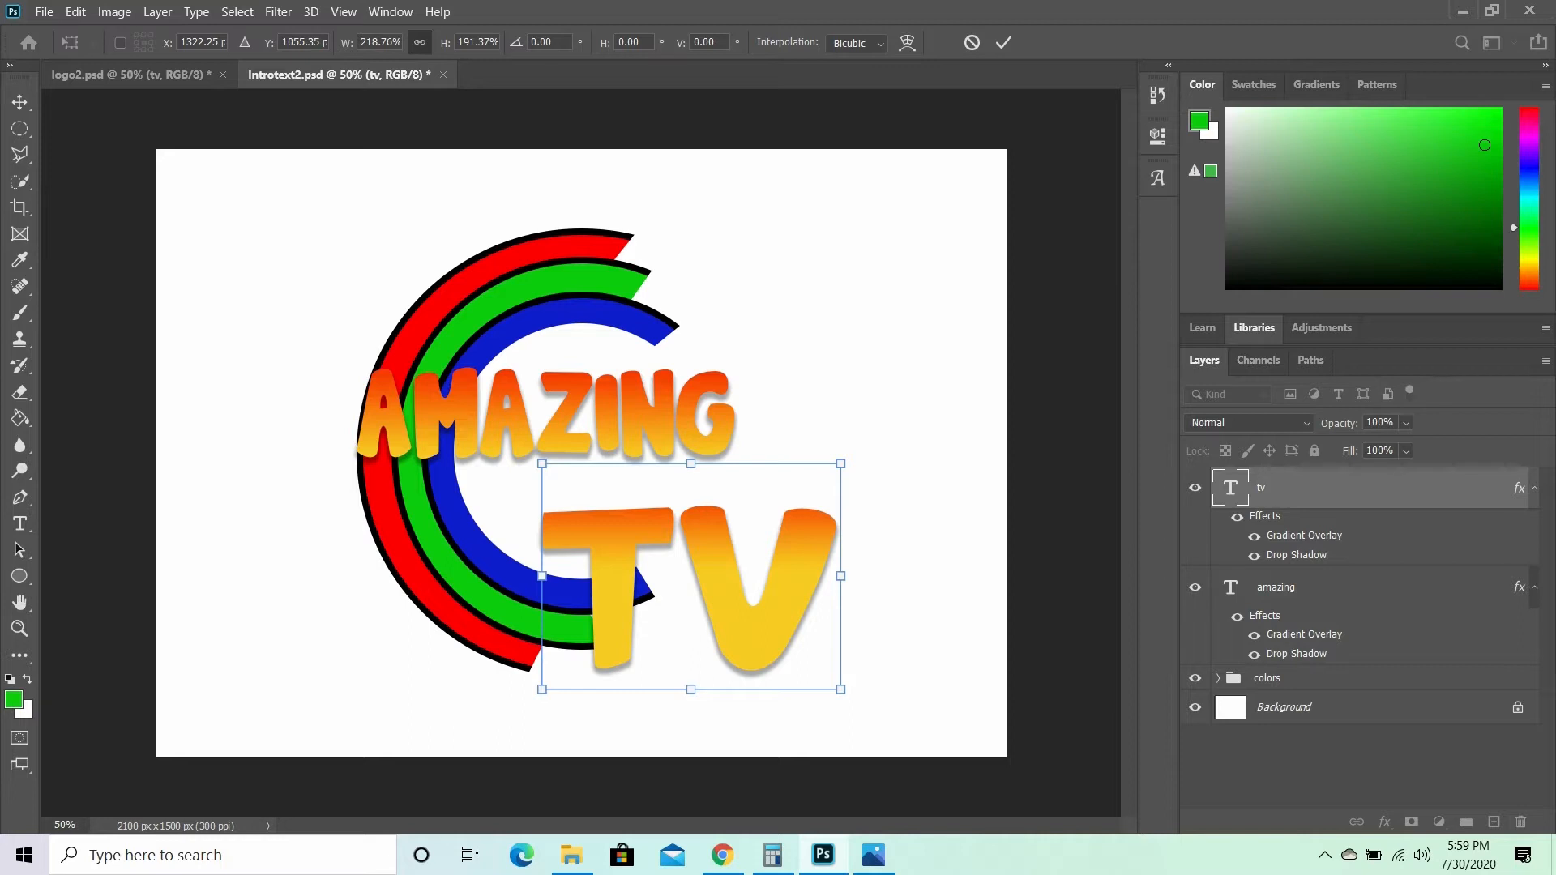
{"action": "left_click_drag", "start_coordinate": [739, 536], "coordinate": [703, 504]}
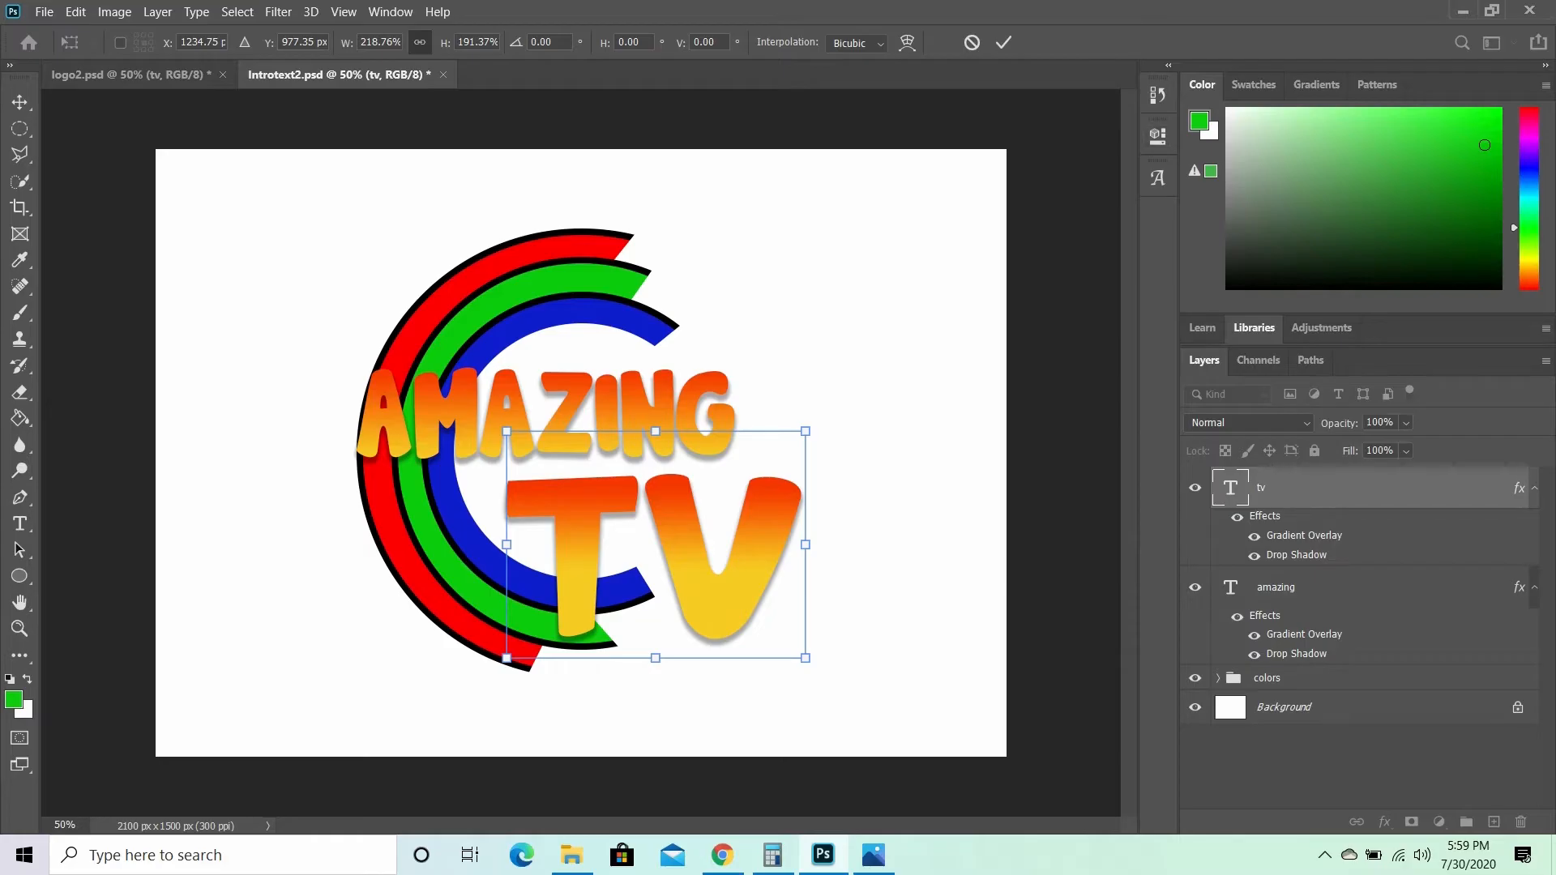
{"action": "left_click", "coordinate": [1003, 42]}
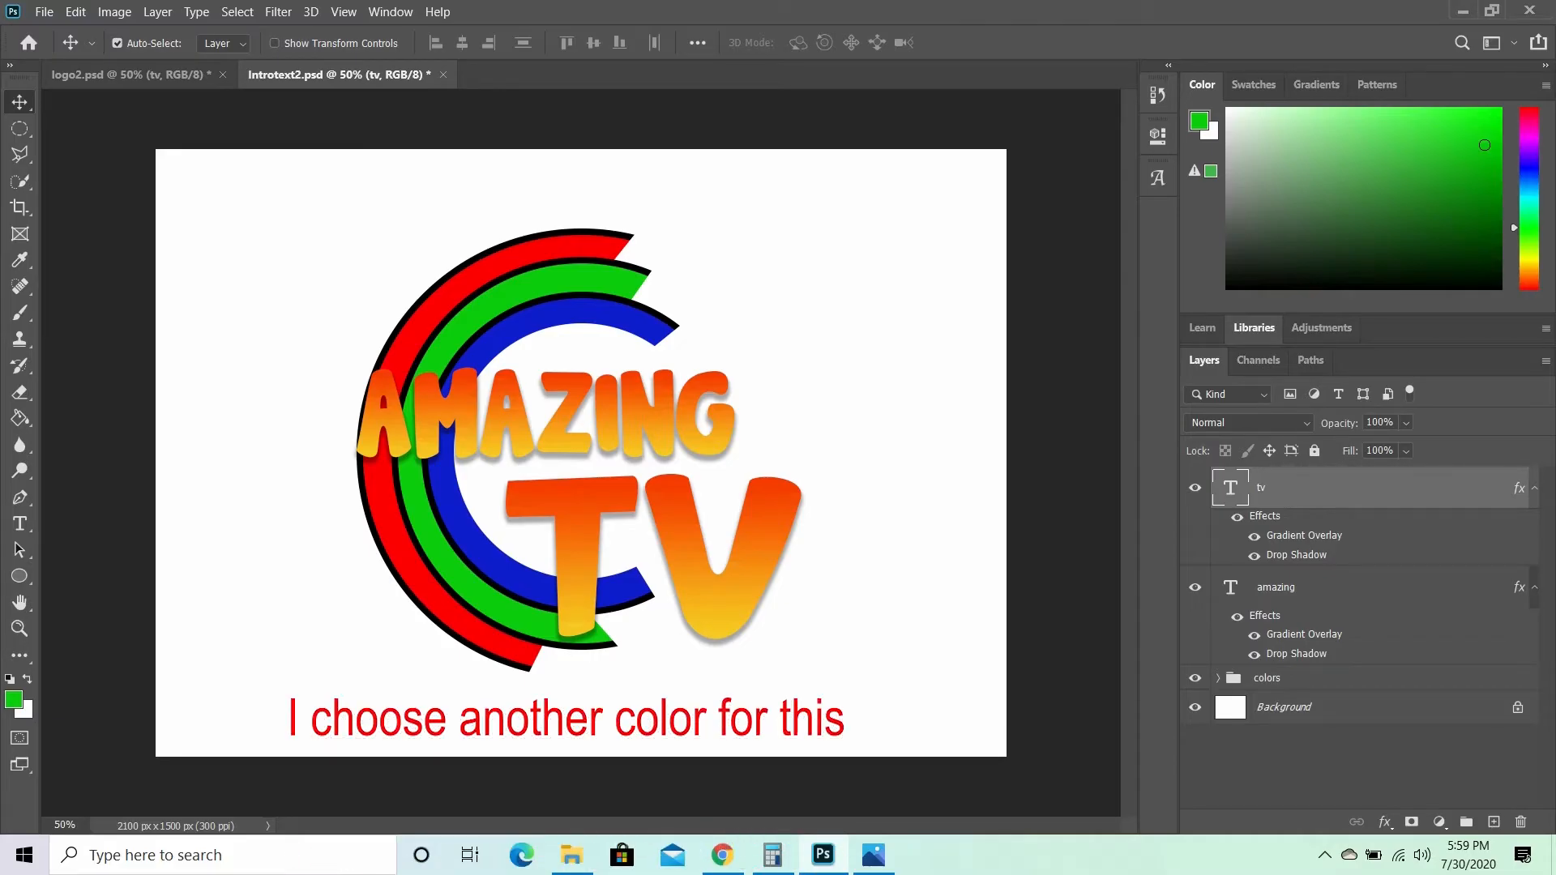
- Change the TV text's Gradient Overlay to the orange-pink-purple preset from the Reds group, apply the style and save the document
{"action": "right_click", "coordinate": [1298, 488]}
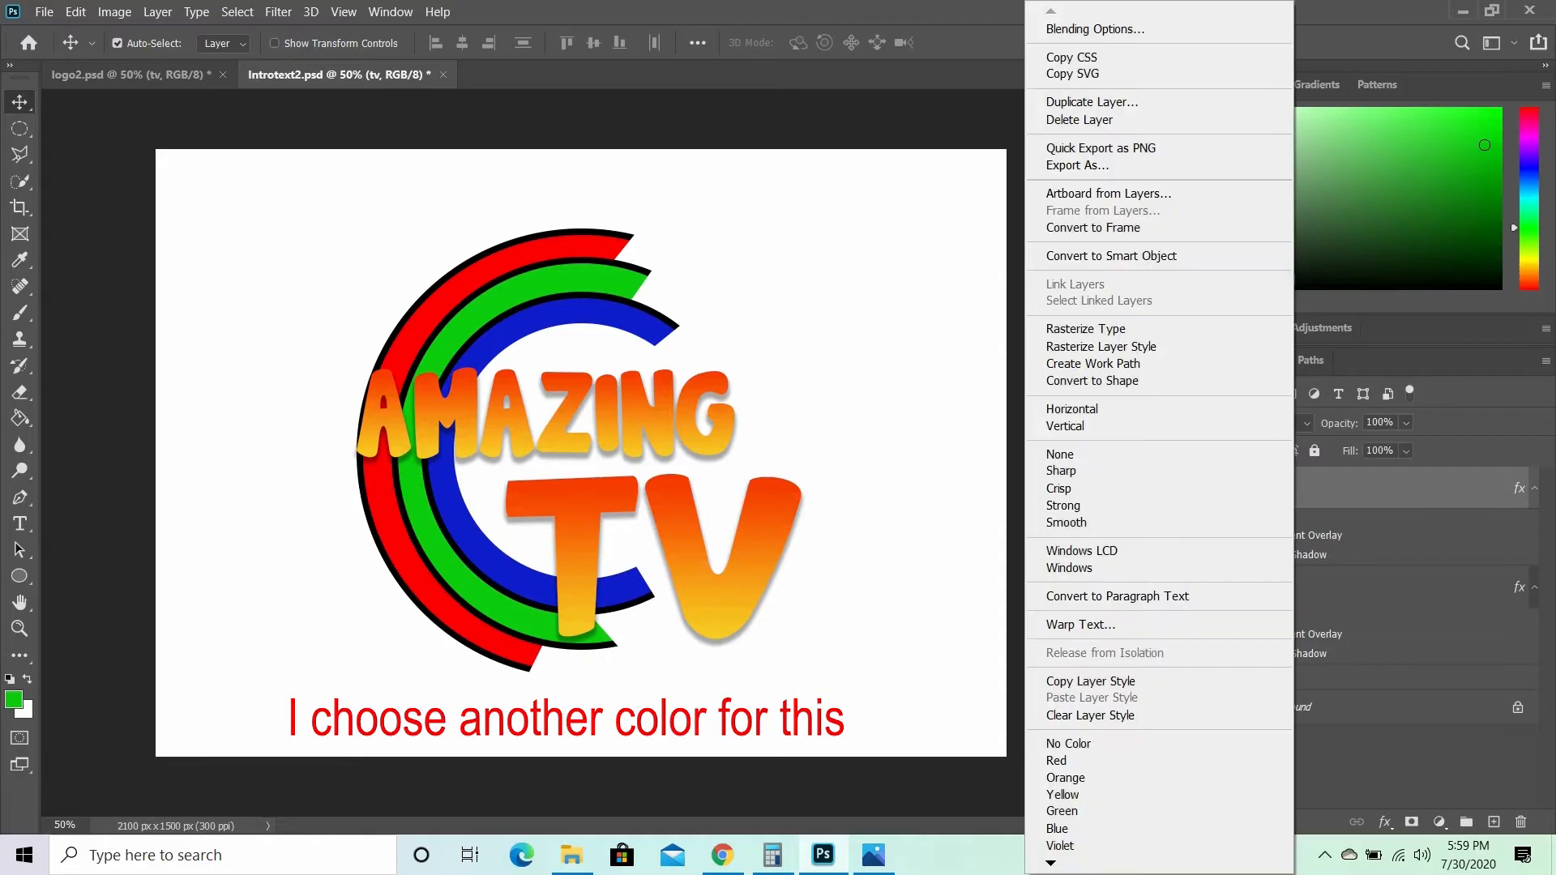
{"action": "left_click", "coordinate": [1134, 29]}
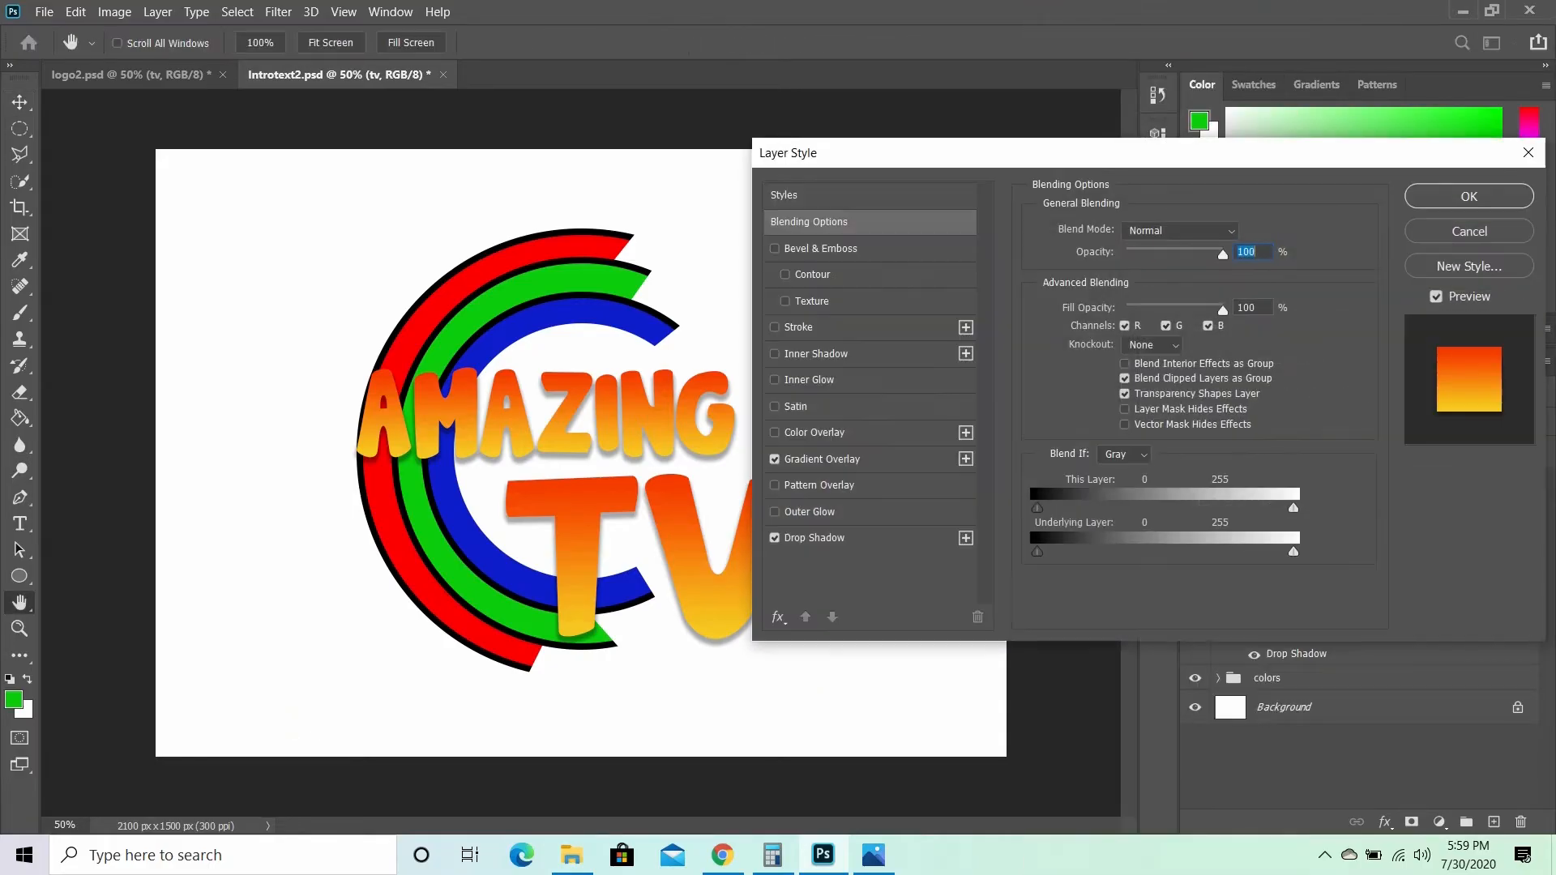
{"action": "left_click", "coordinate": [821, 459]}
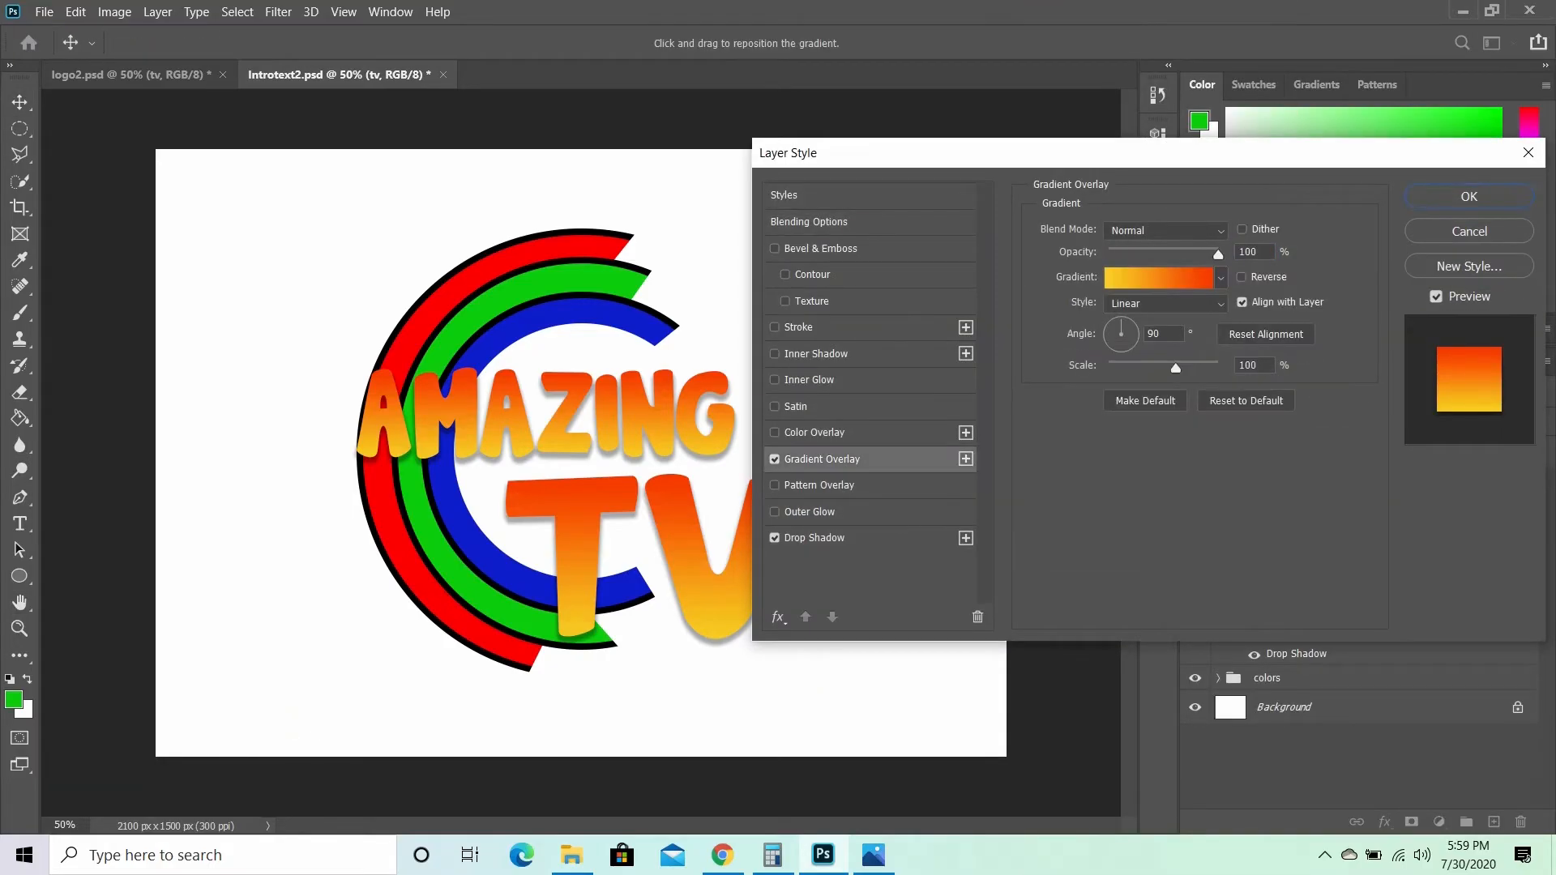
{"action": "left_click", "coordinate": [1220, 277]}
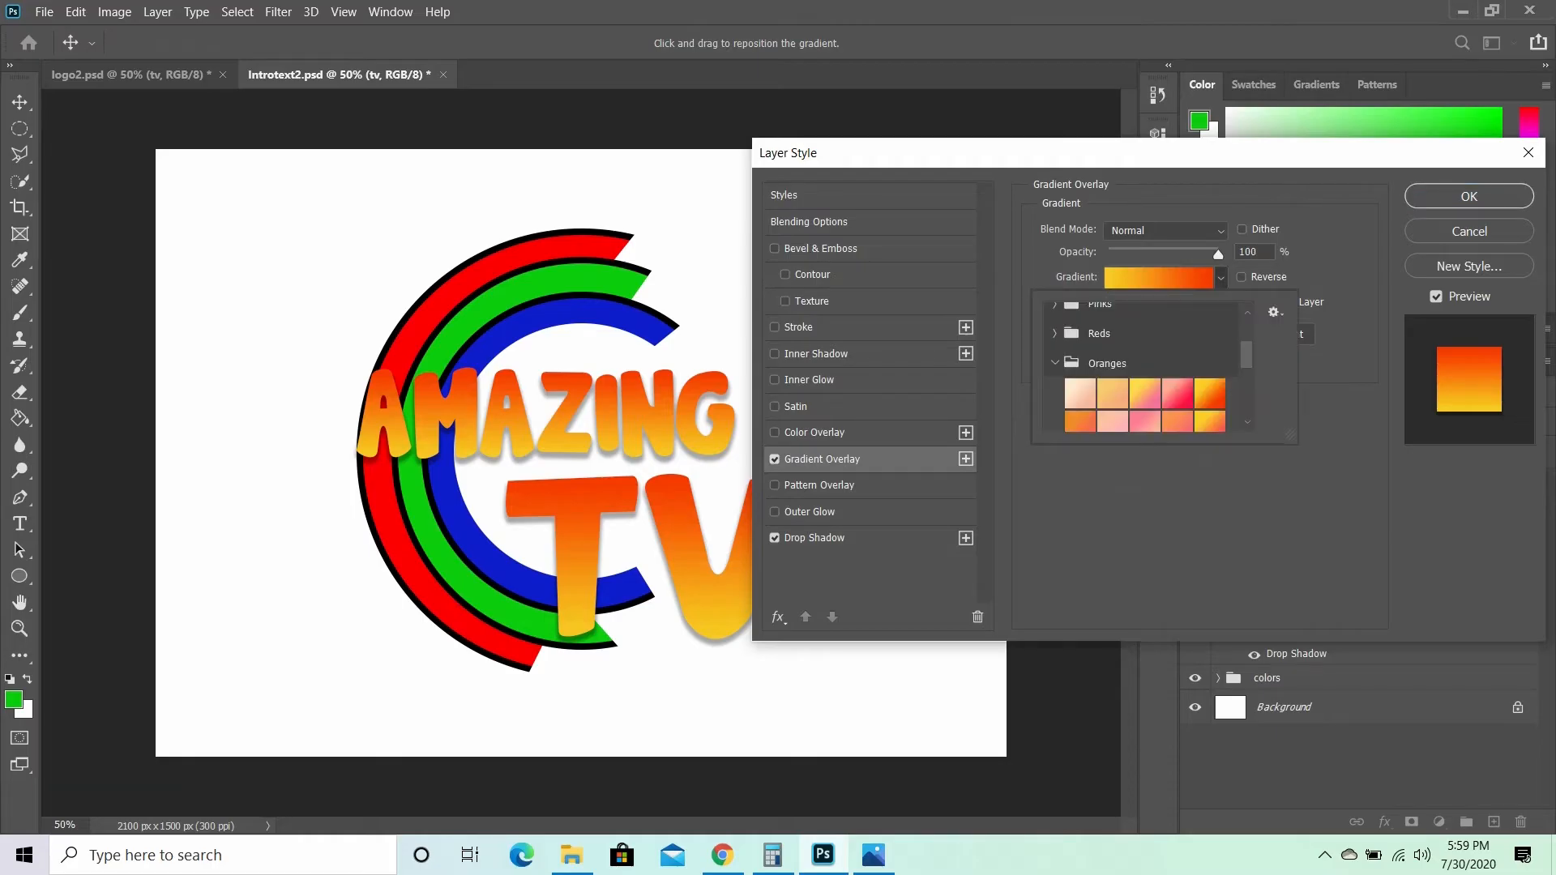
{"action": "scroll", "coordinate": [1141, 367], "scroll_direction": "down", "scroll_amount": 5}
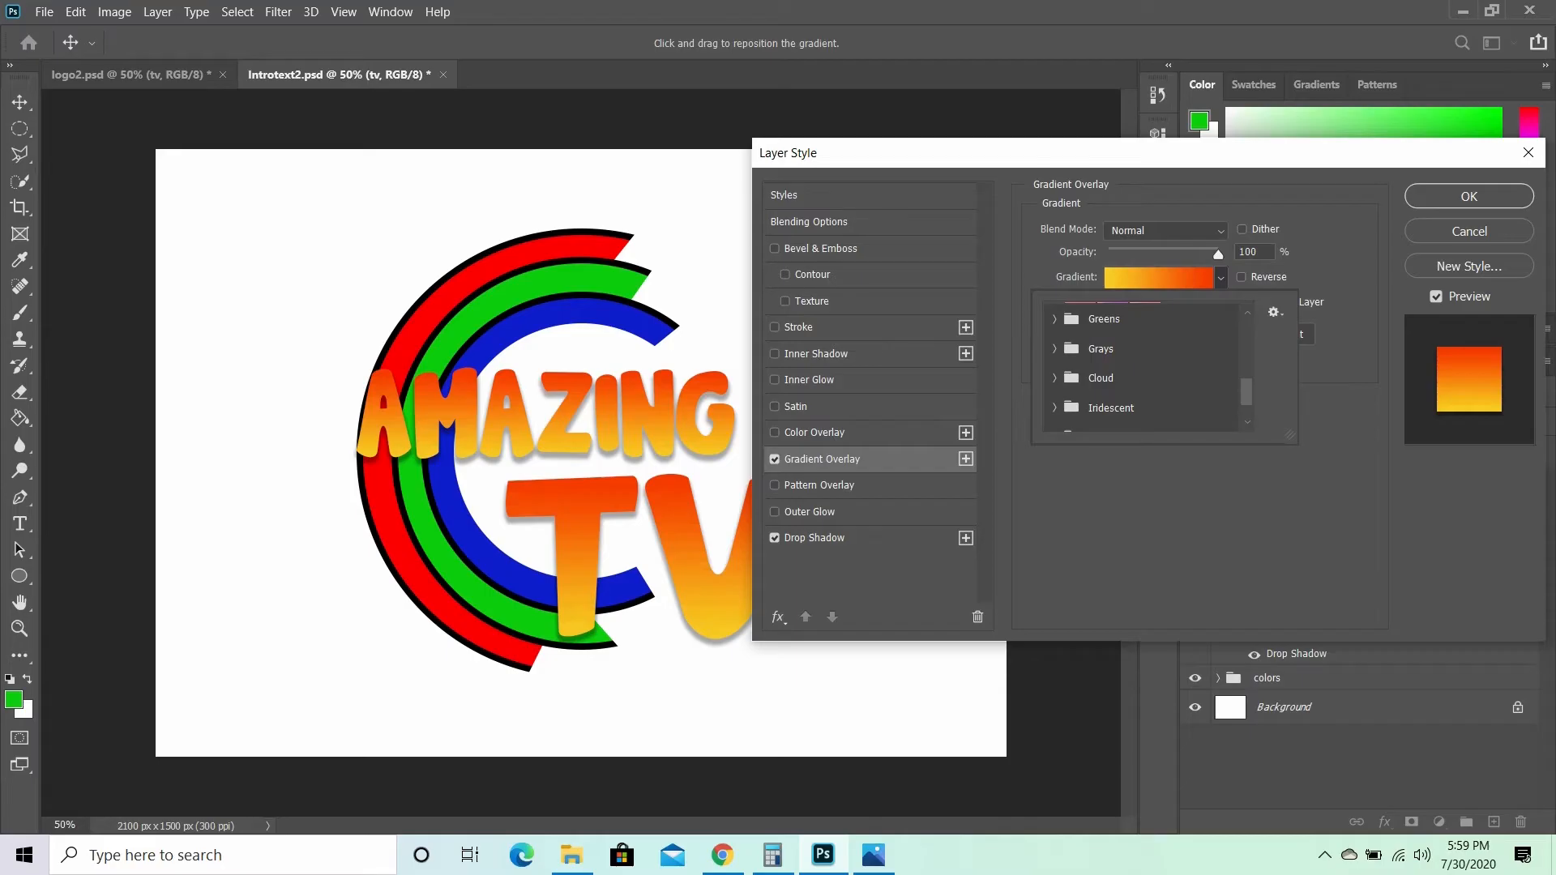
{"action": "scroll", "coordinate": [1141, 367], "scroll_direction": "up", "scroll_amount": 6}
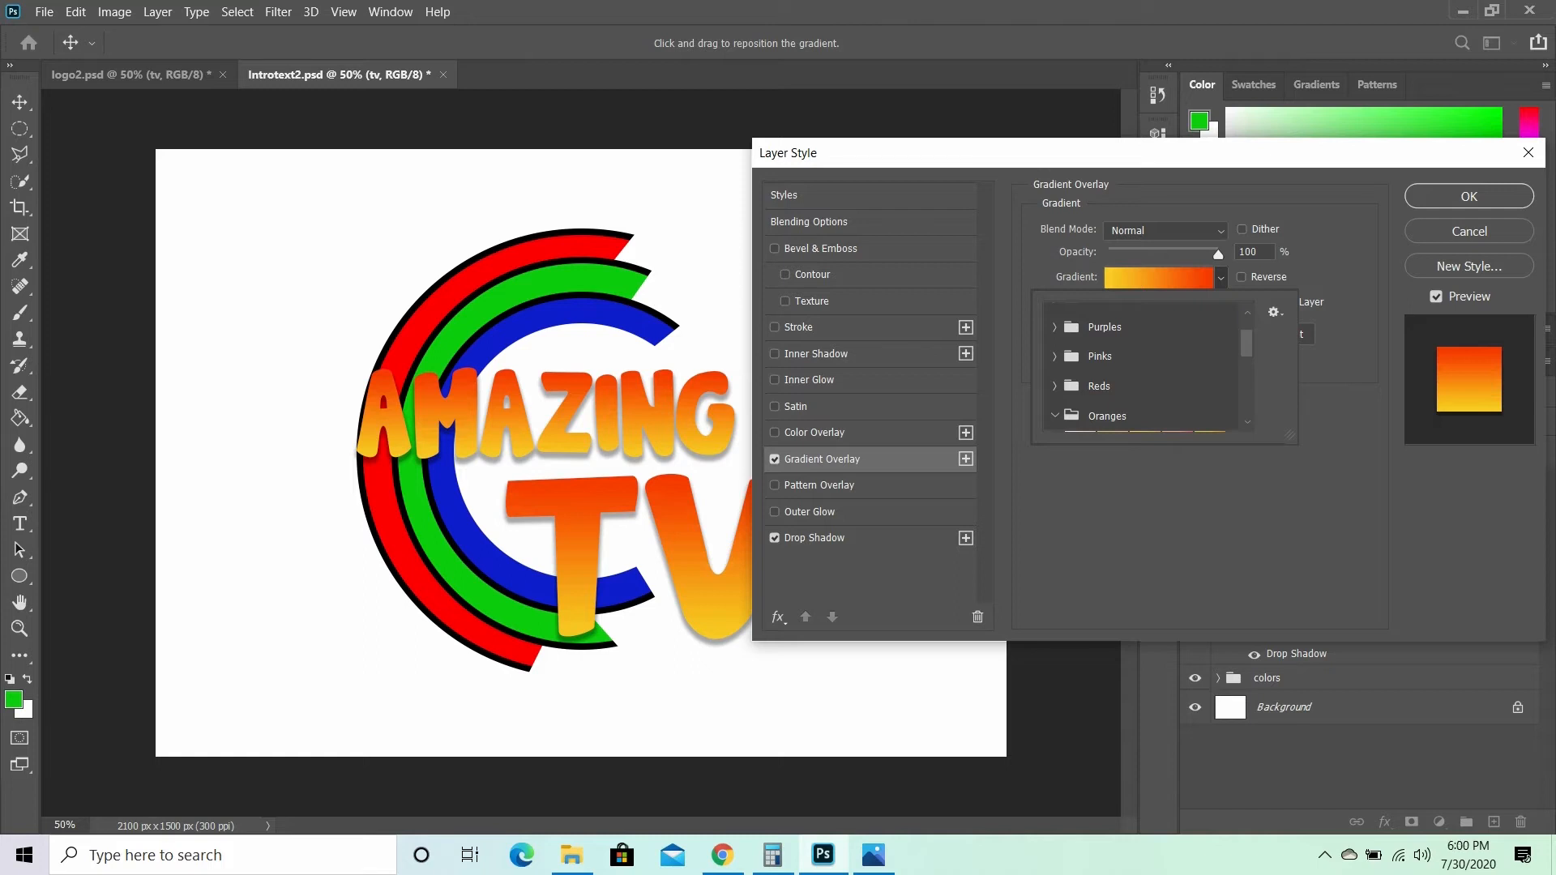
{"action": "left_click", "coordinate": [1054, 386]}
{"action": "scroll", "coordinate": [1141, 367], "scroll_direction": "down", "scroll_amount": 2}
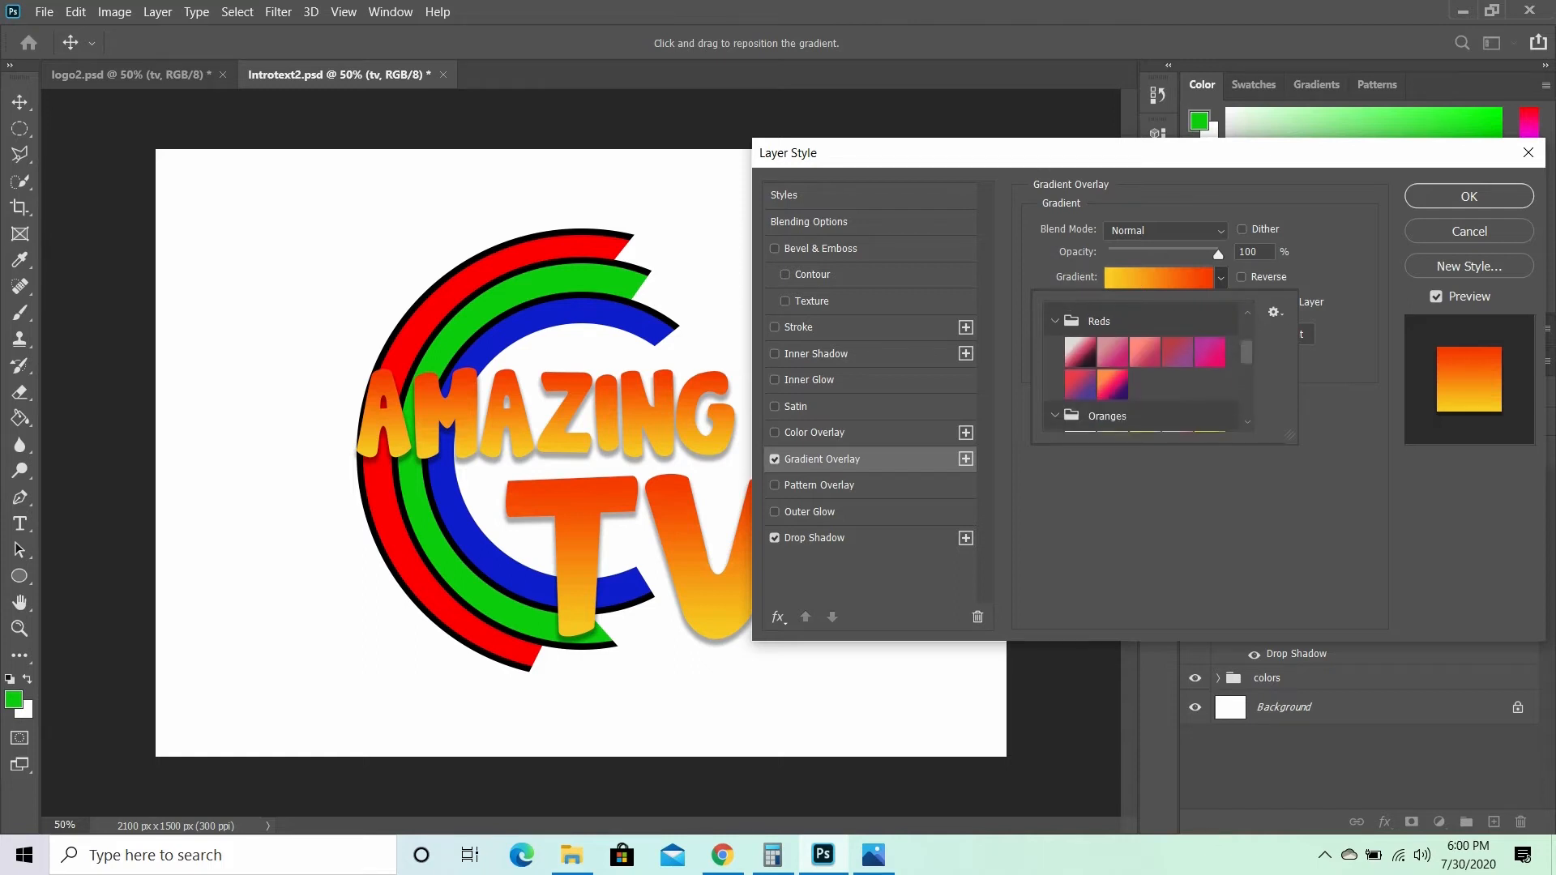
{"action": "left_click", "coordinate": [1209, 349]}
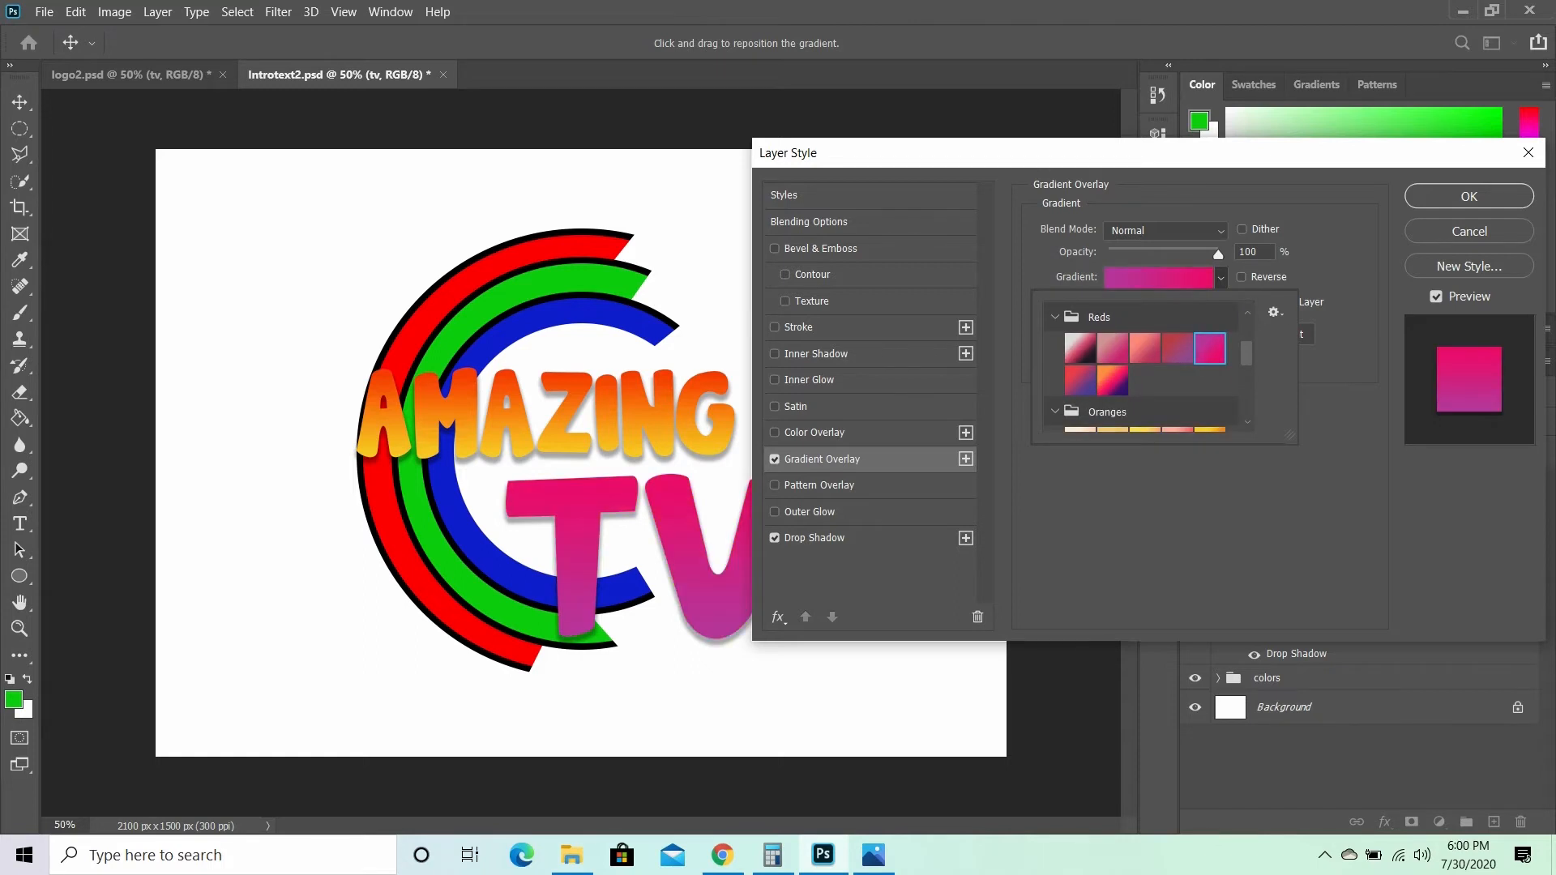
{"action": "left_click", "coordinate": [1113, 380]}
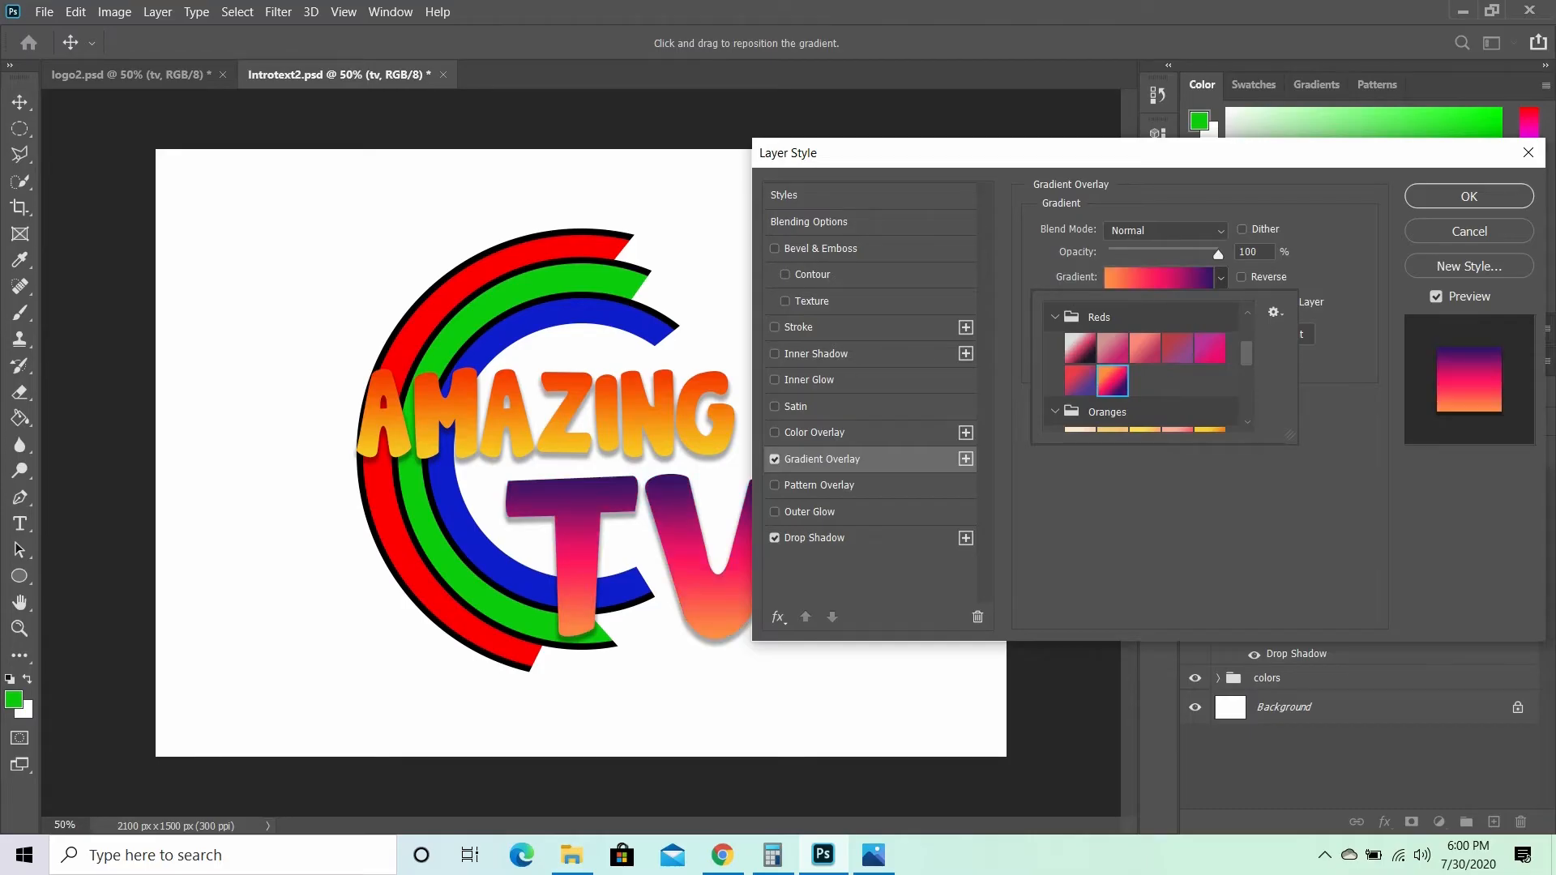
{"action": "left_click", "coordinate": [1468, 196]}
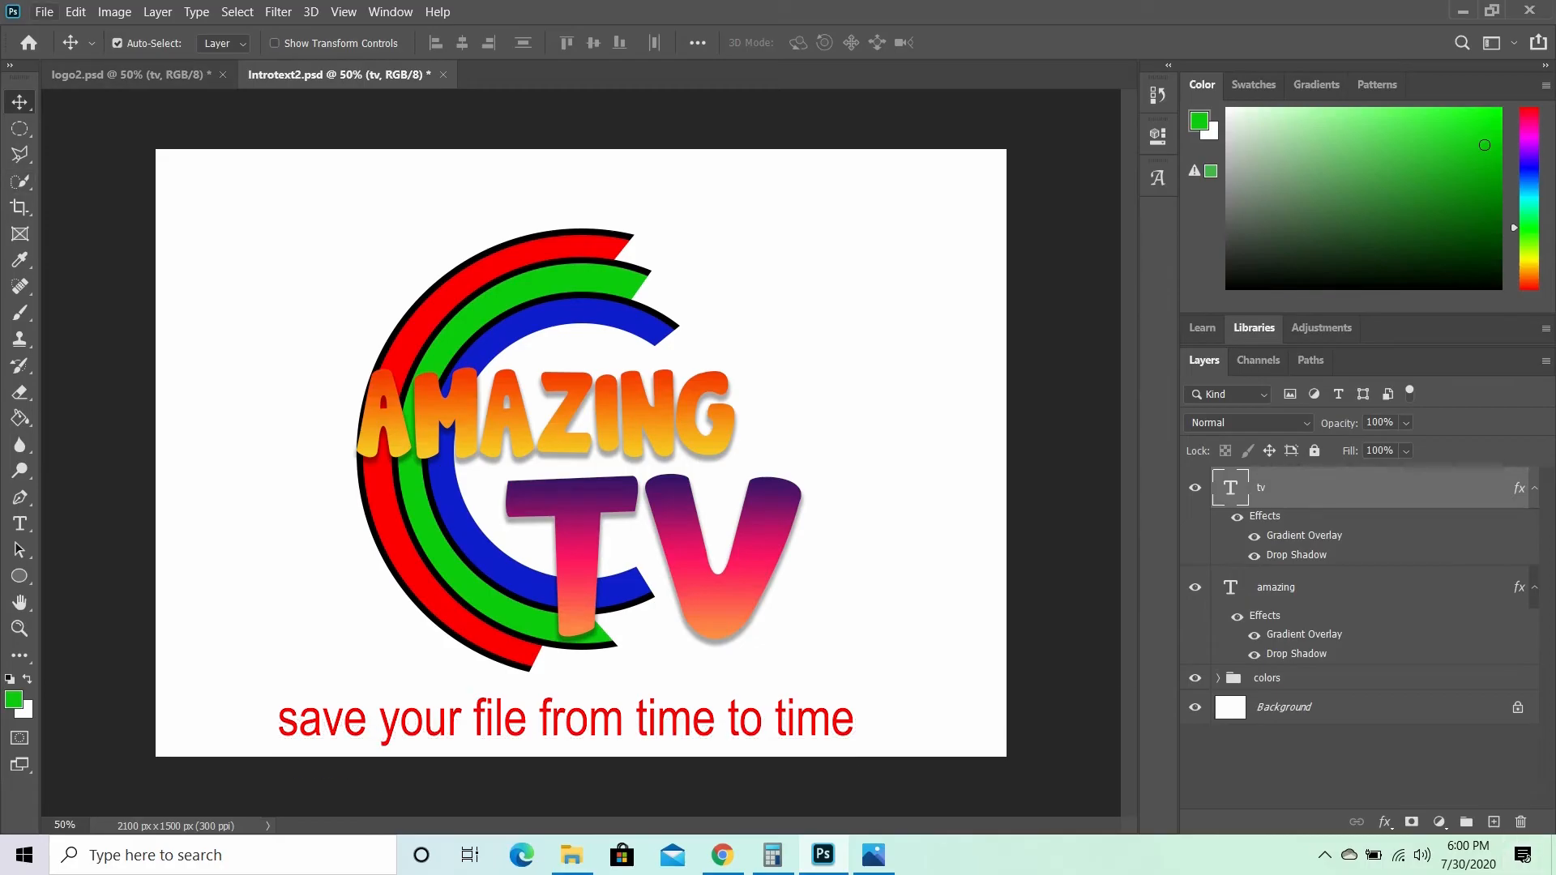
{"action": "left_click", "coordinate": [44, 12]}
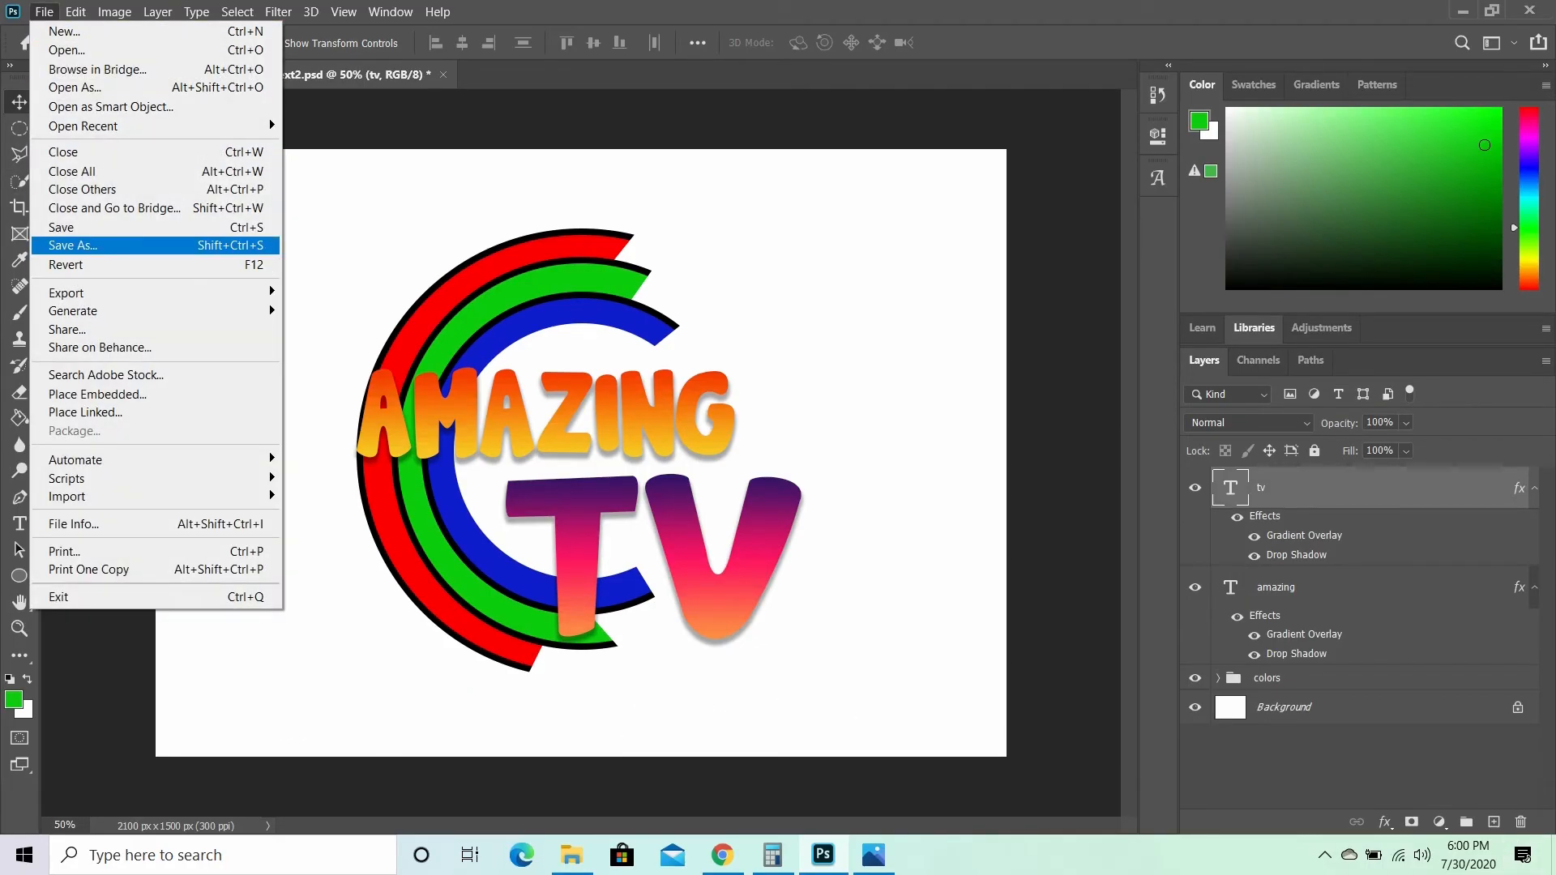
{"action": "left_click", "coordinate": [73, 227]}
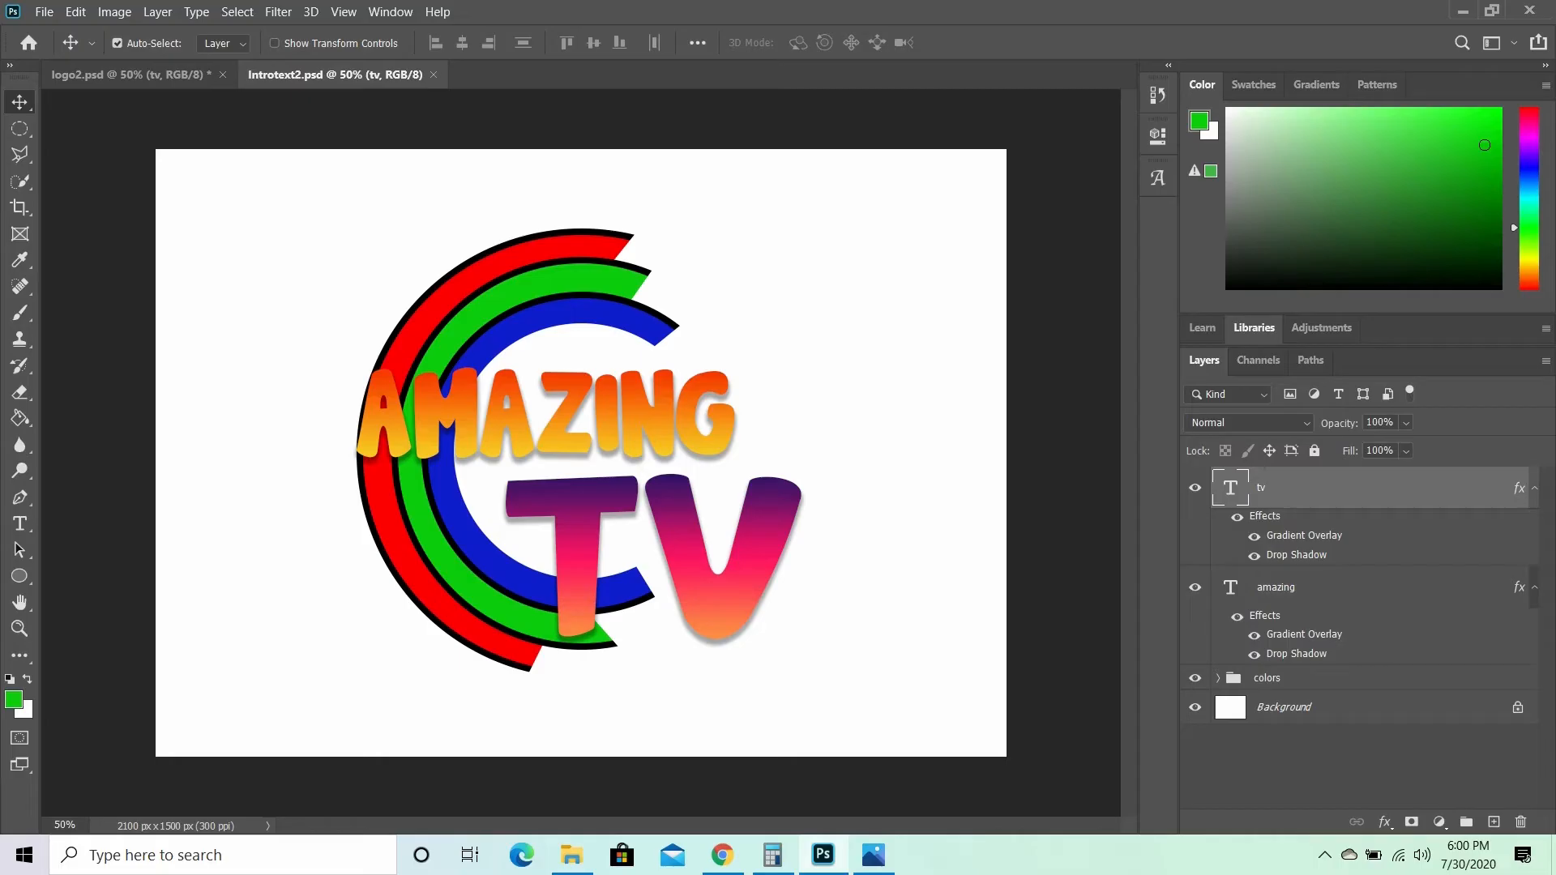
- Group the tv and amazing text layers, name the group "text" and save the document
{"action": "left_click", "coordinate": [1313, 587], "text": "ctrl"}
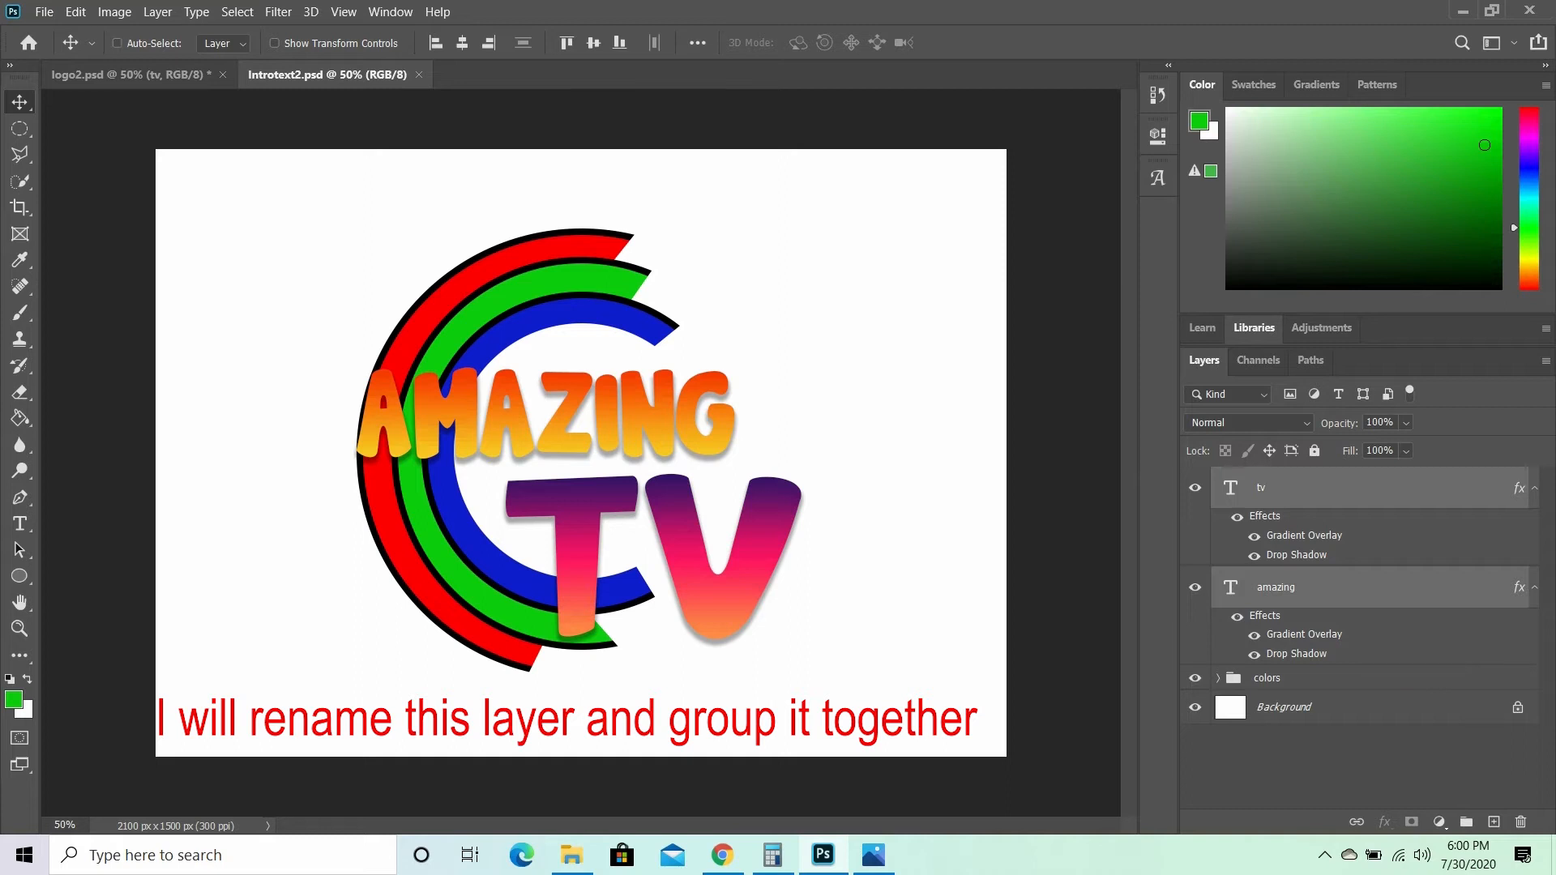
{"action": "key", "text": "ctrl+g"}
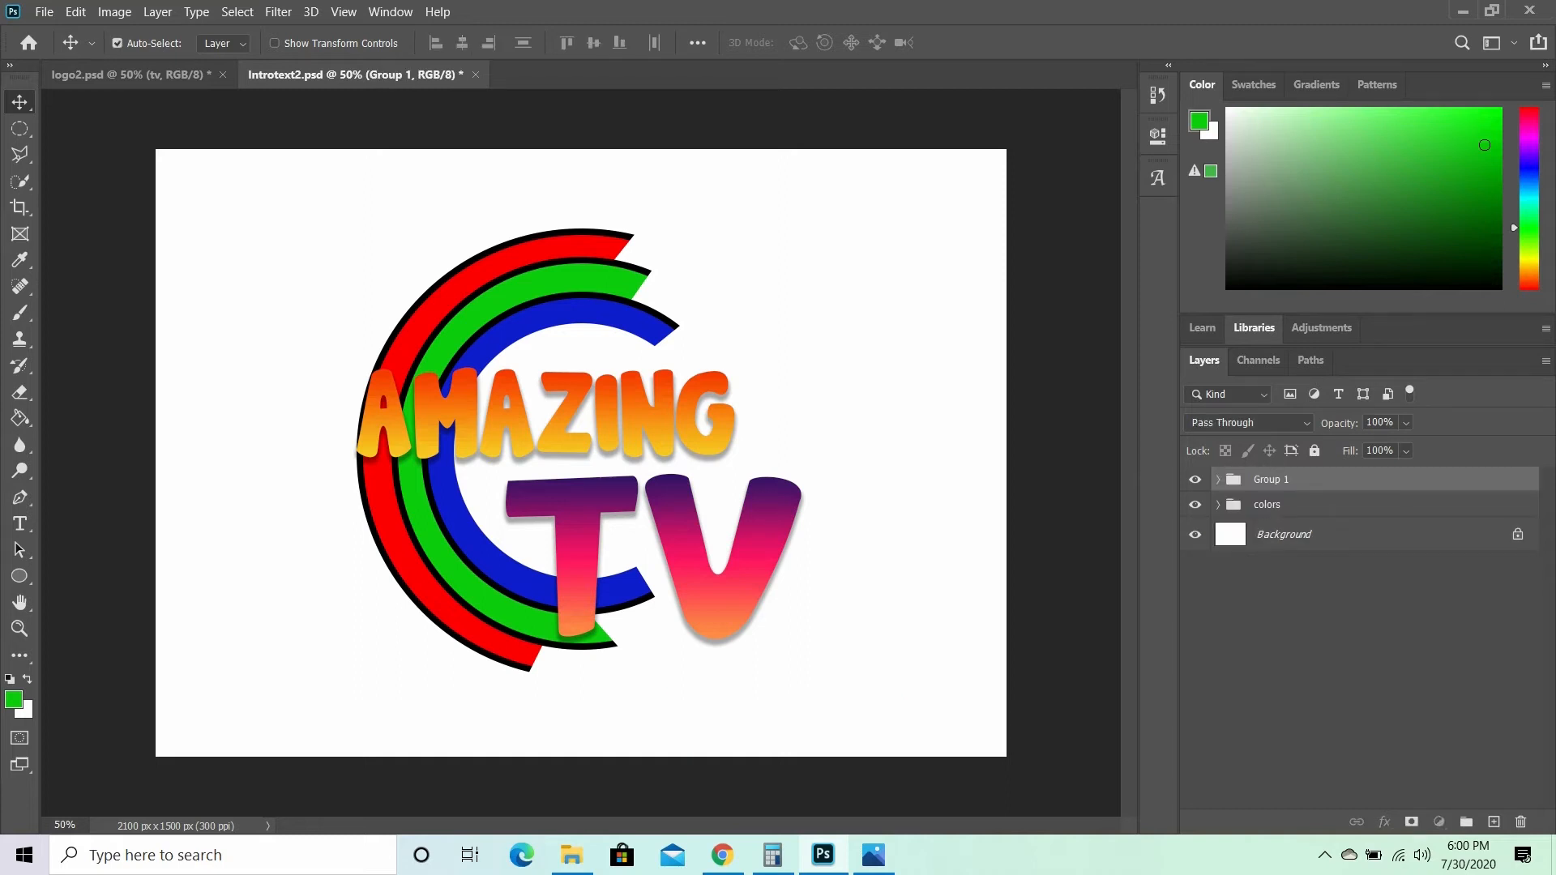
{"action": "double_click", "coordinate": [1270, 480]}
{"action": "type", "text": "text"}
{"action": "key", "text": "Return"}
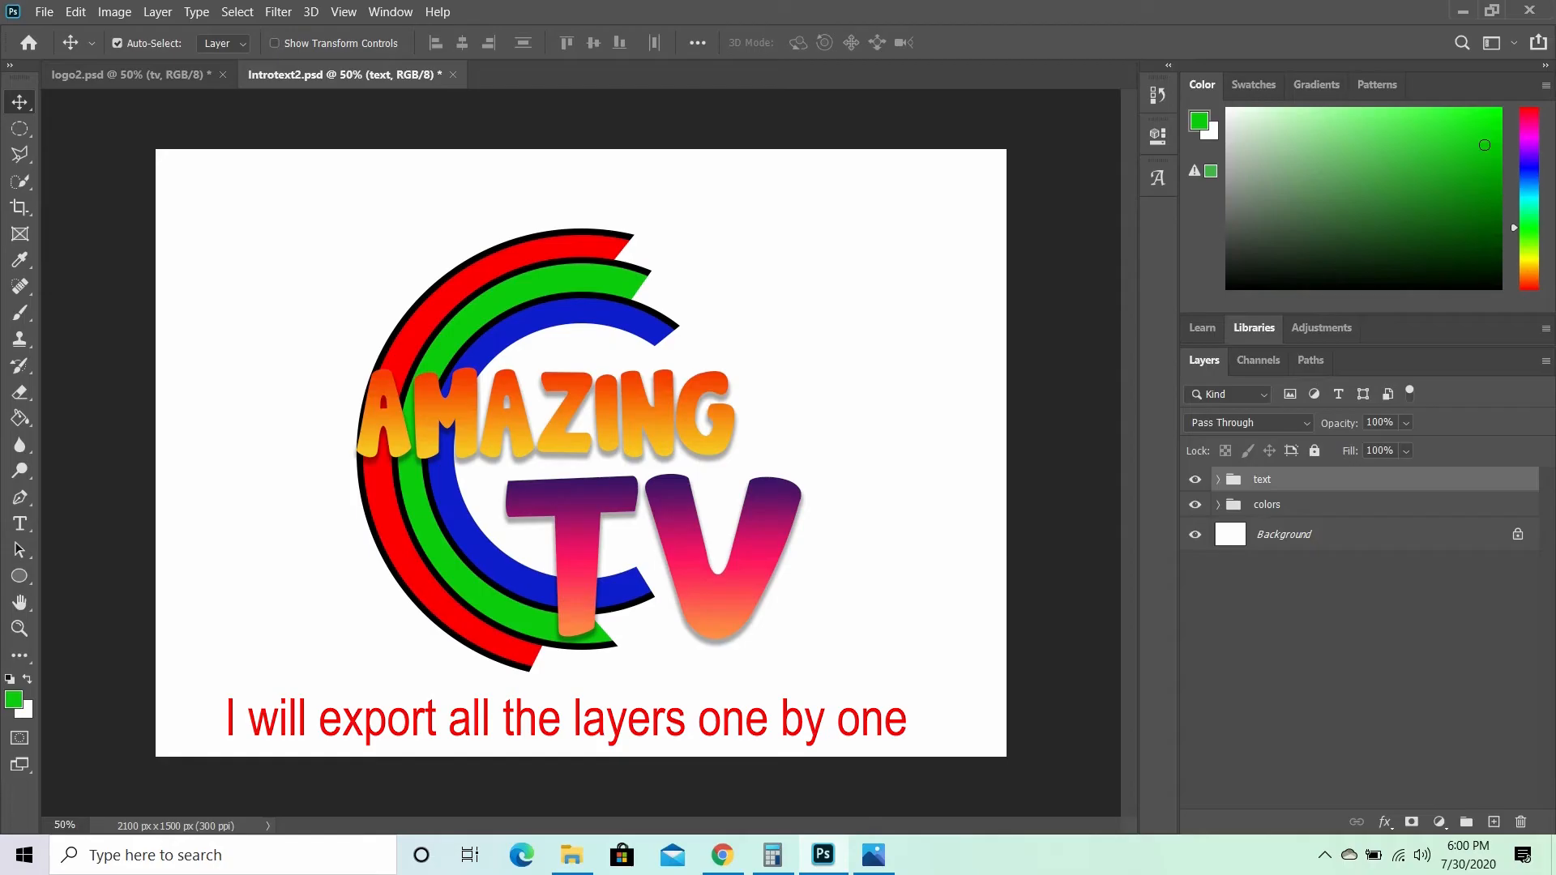
{"action": "key", "text": "ctrl+s"}
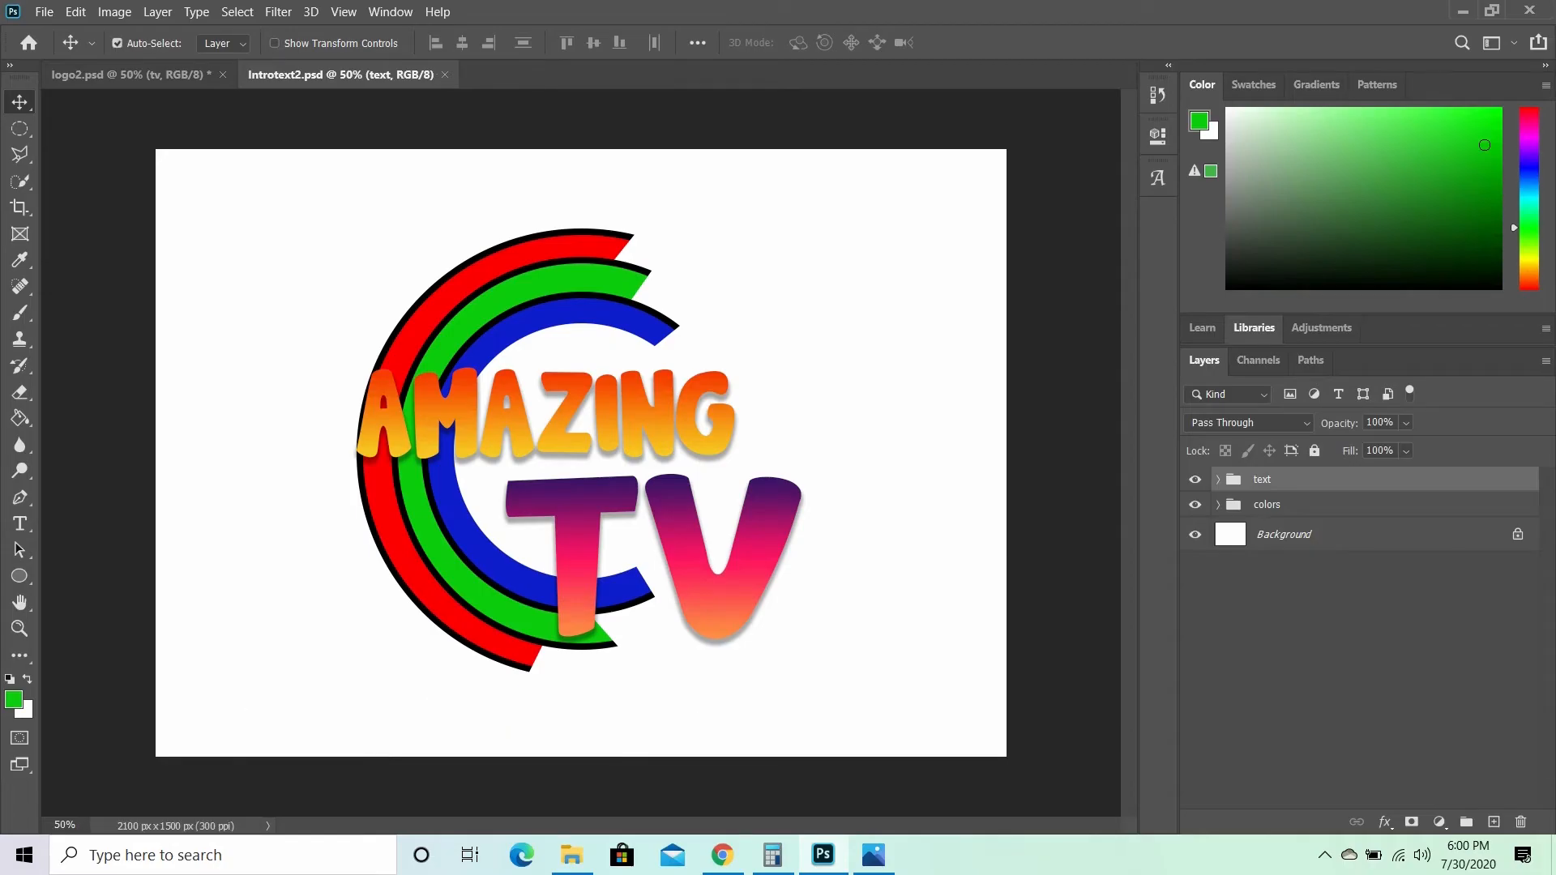
- Quick-export the blue layer from the colors group as a PNG named "blue" into a new "for premiere" folder inside tutorial
{"action": "left_click", "coordinate": [1218, 504]}
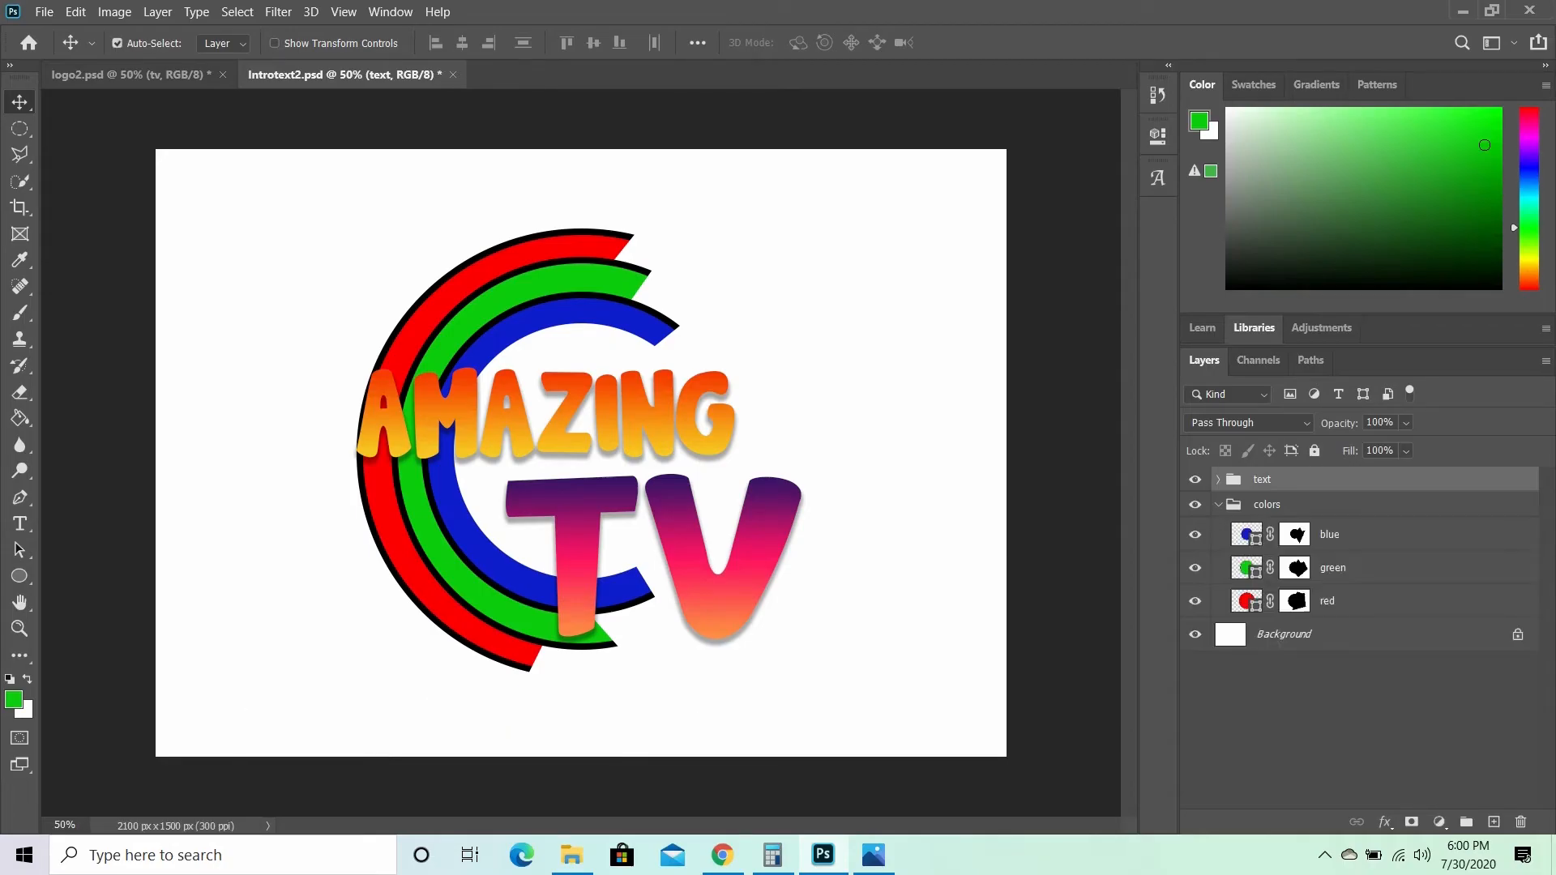
{"action": "left_click", "coordinate": [1330, 535]}
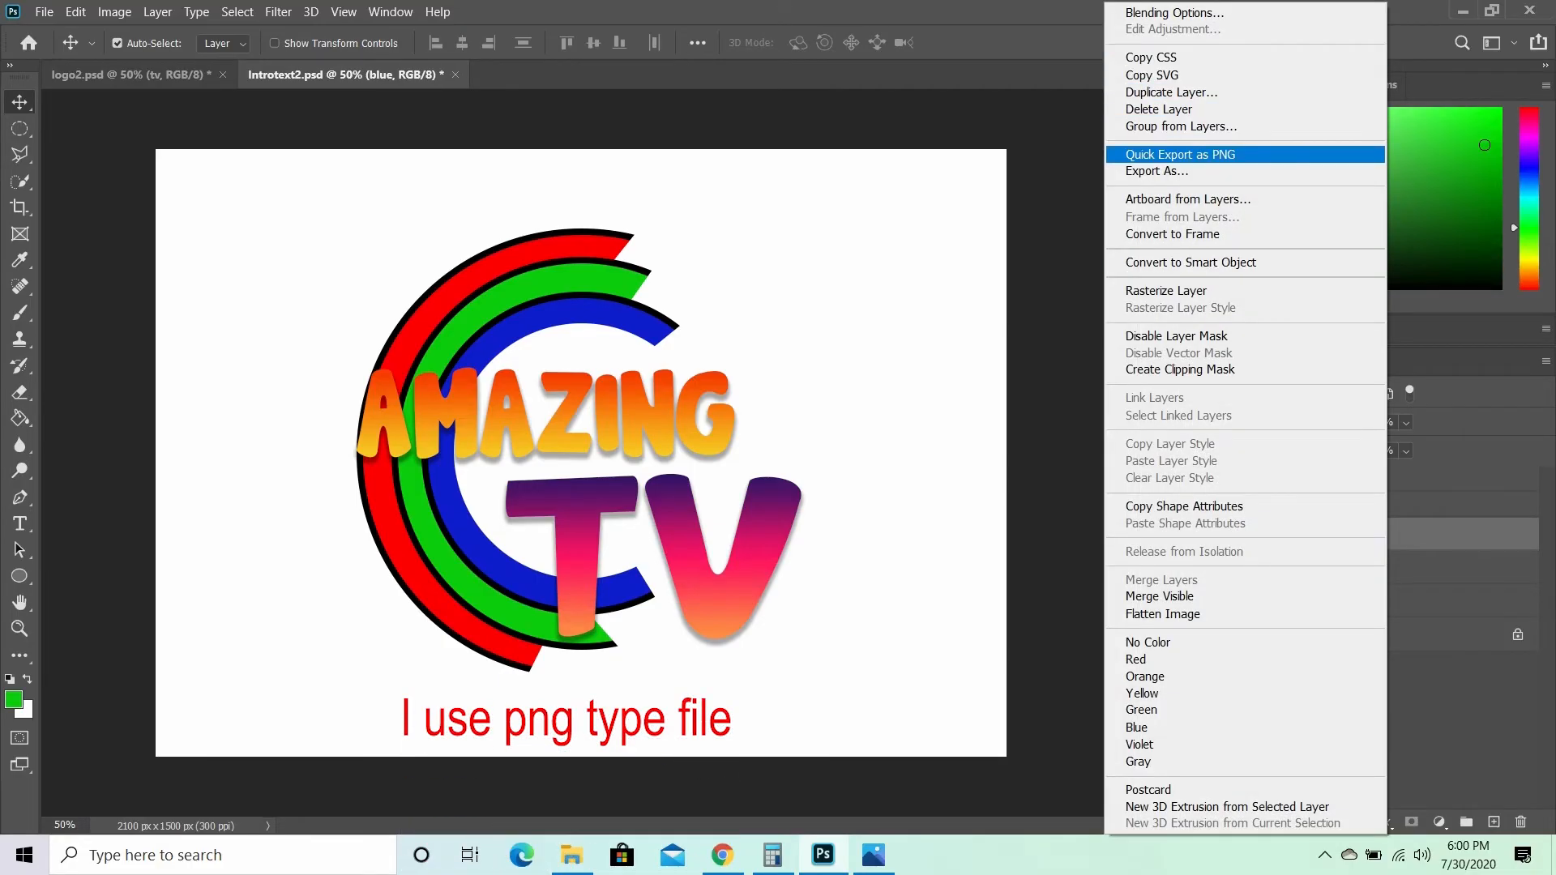
{"action": "left_click", "coordinate": [1180, 154]}
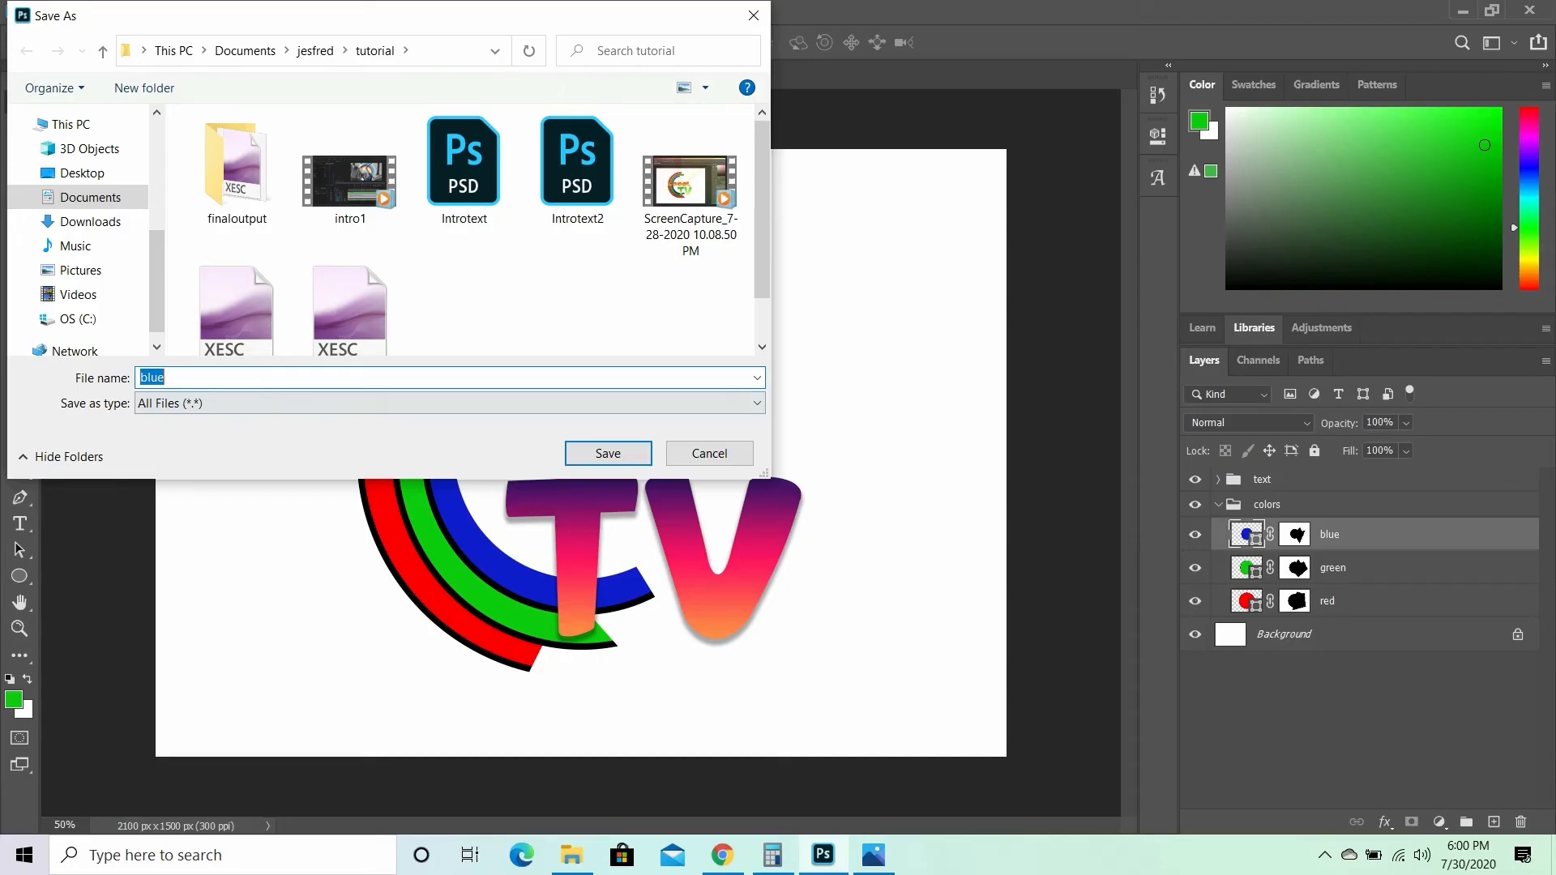
{"action": "left_click", "coordinate": [144, 88]}
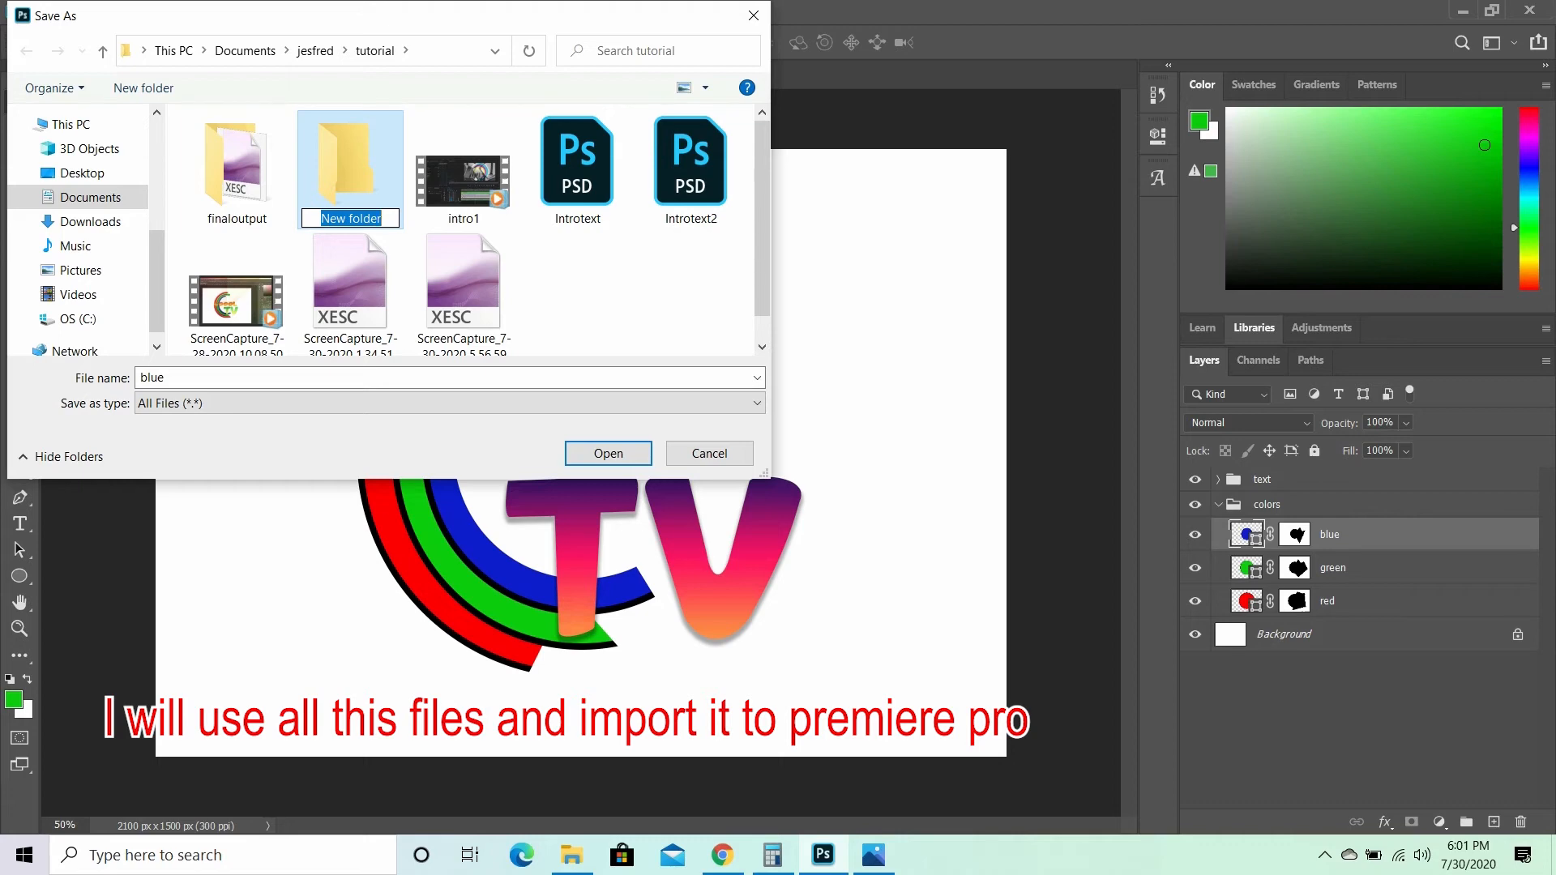
{"action": "type", "text": "for p"}
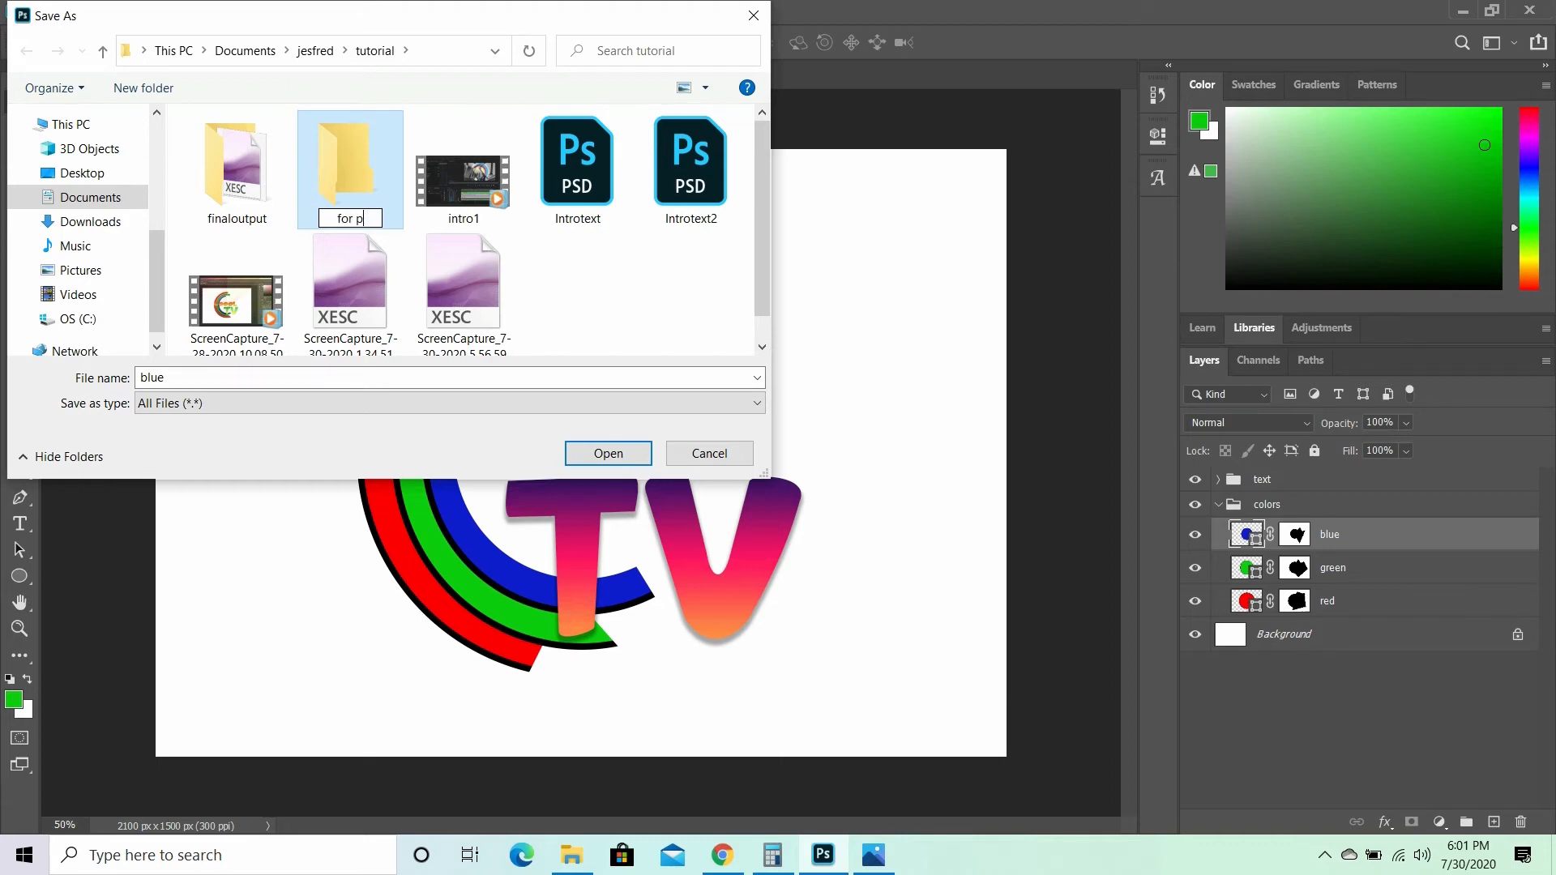
{"action": "type", "text": "remiere"}
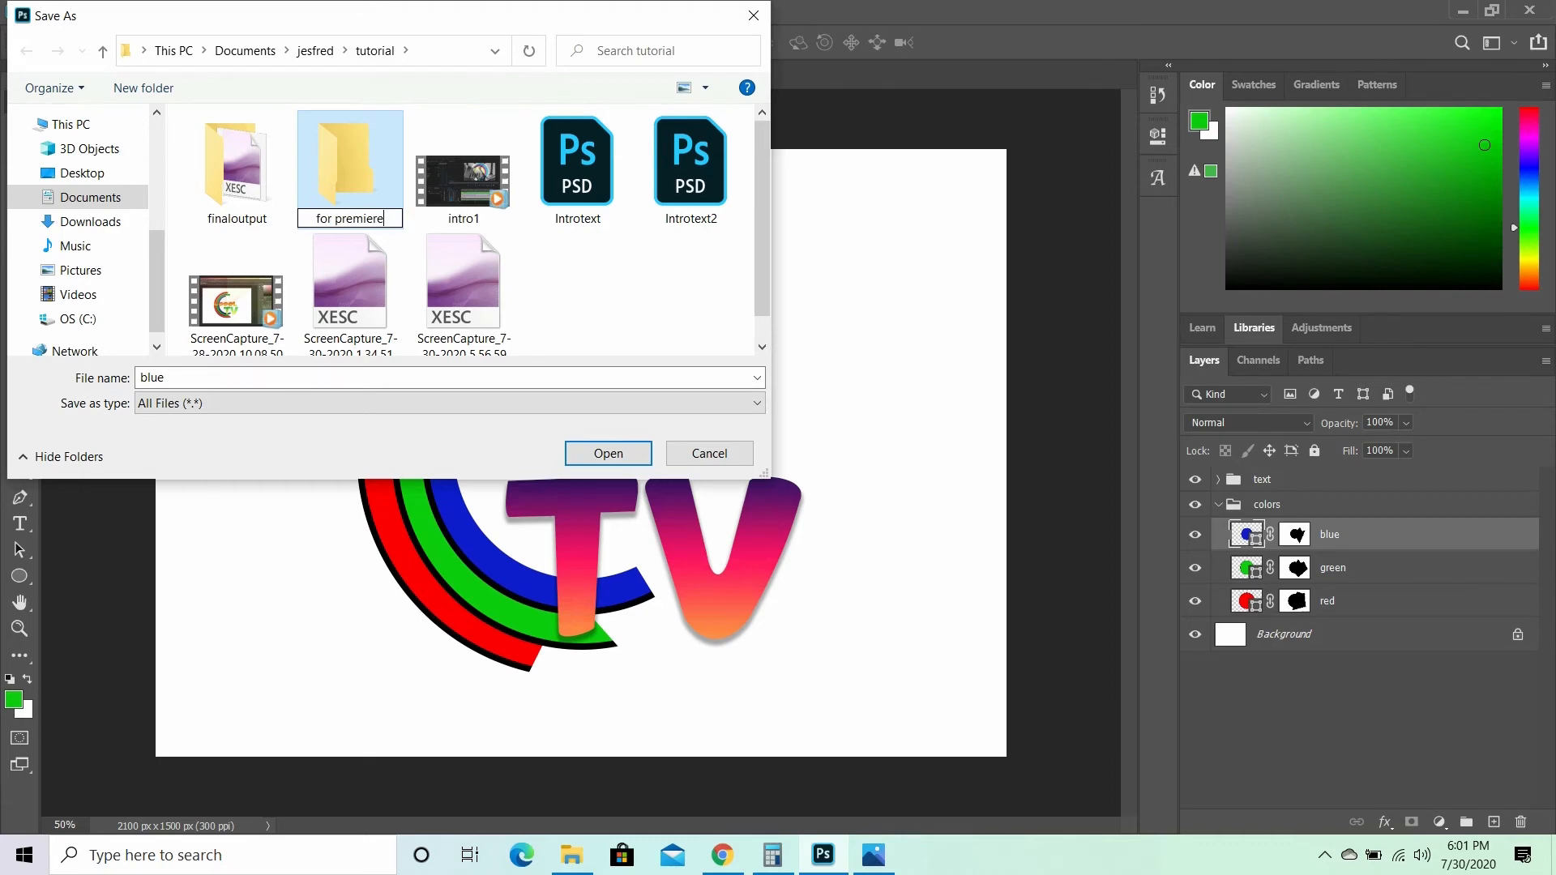
{"action": "key", "text": "Return"}
{"action": "key", "text": "Return"}
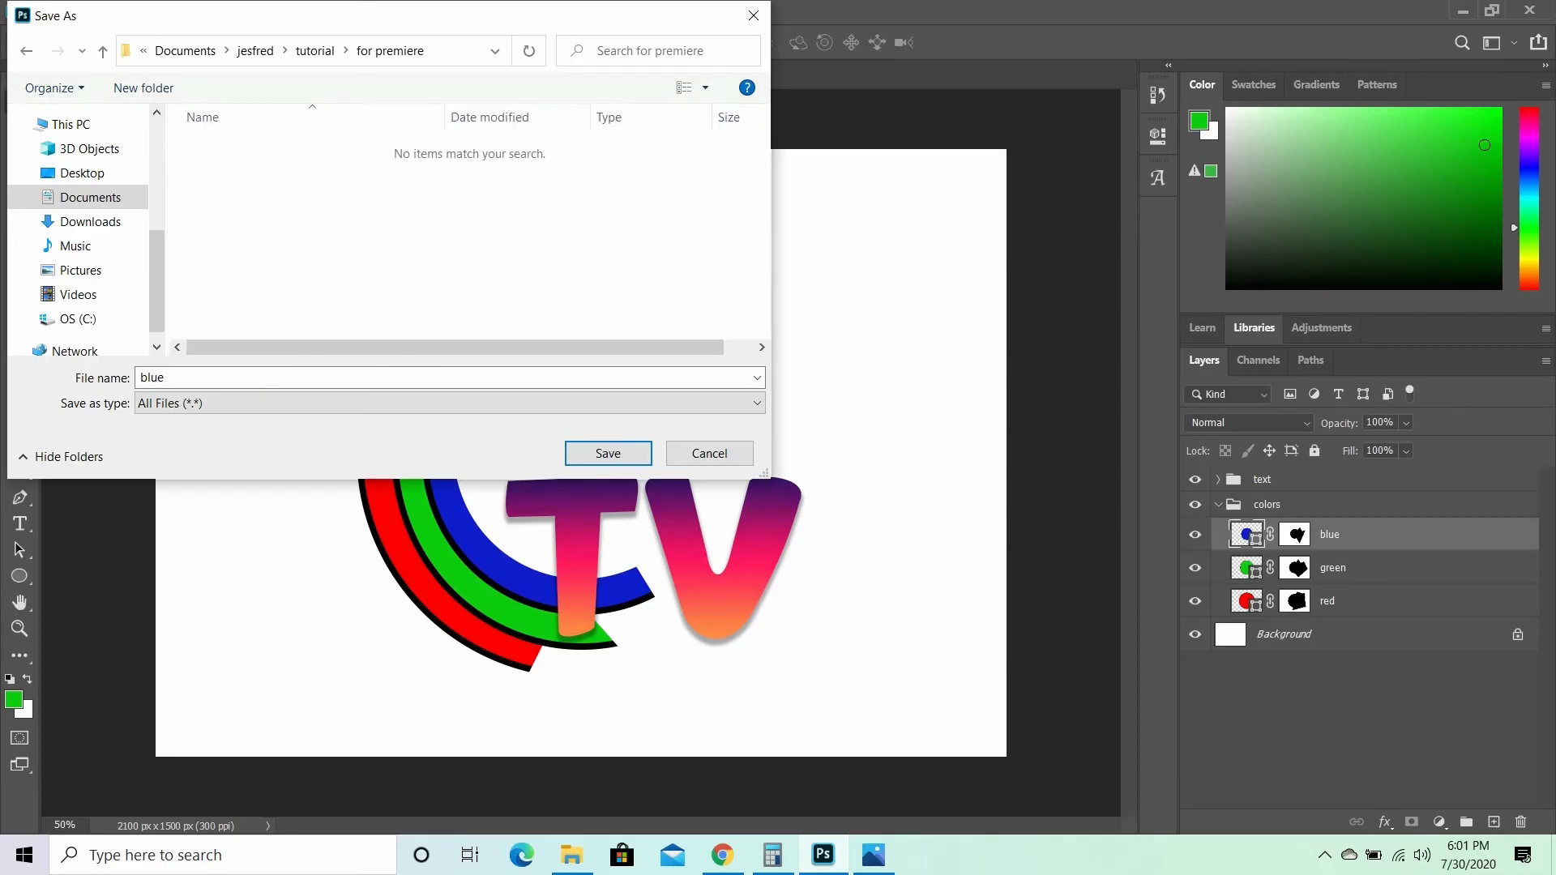
{"action": "key", "text": "Return"}
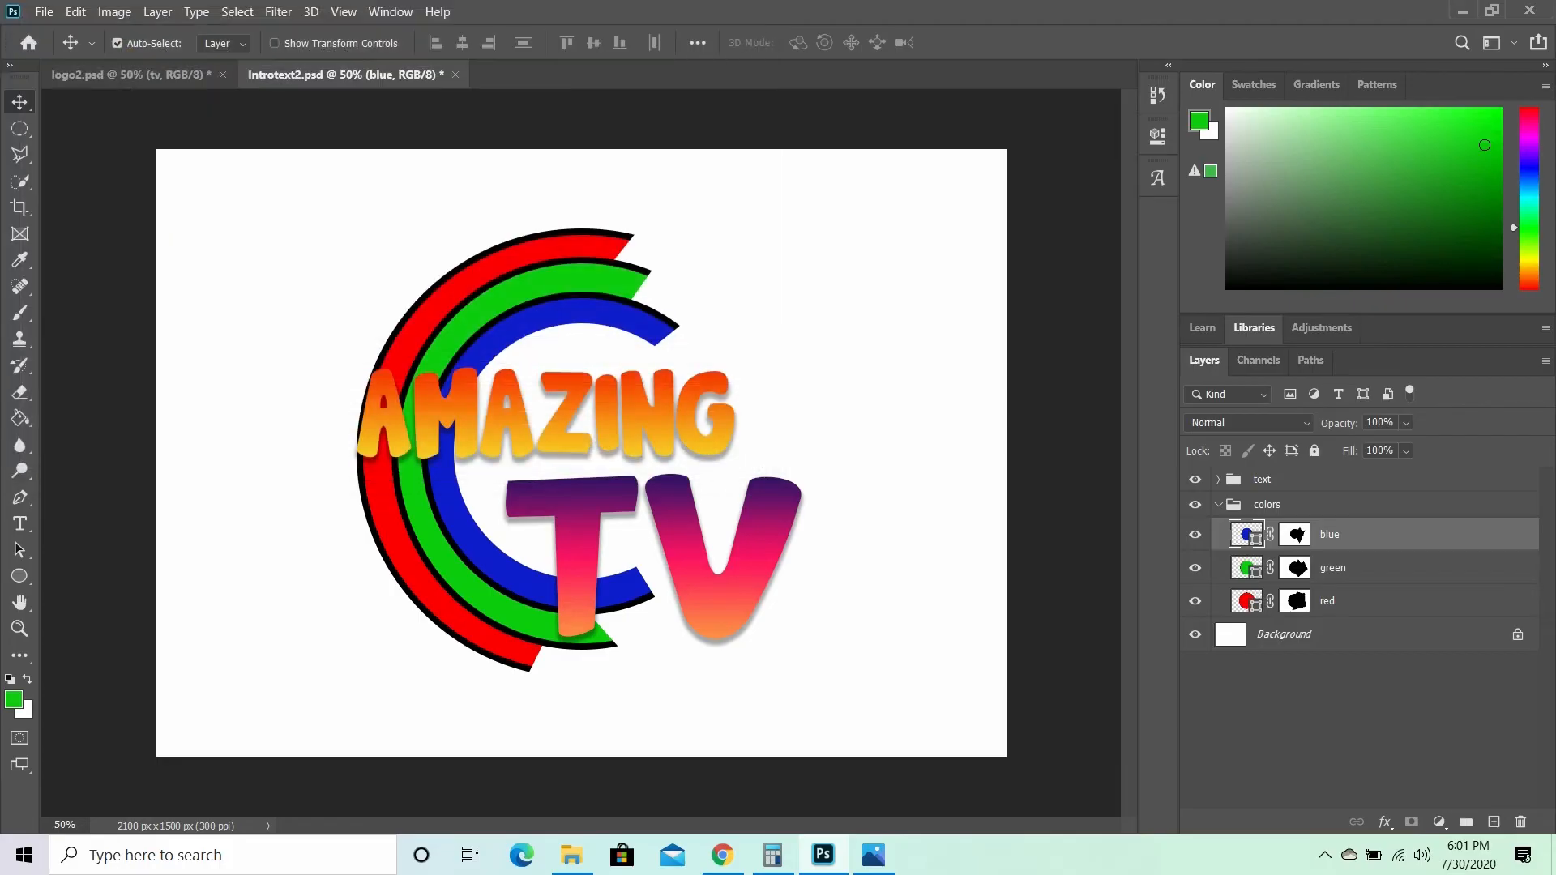
- Quick-export the green layer as a PNG named "green" into the "for premiere" folder
{"action": "left_click", "coordinate": [1370, 568]}
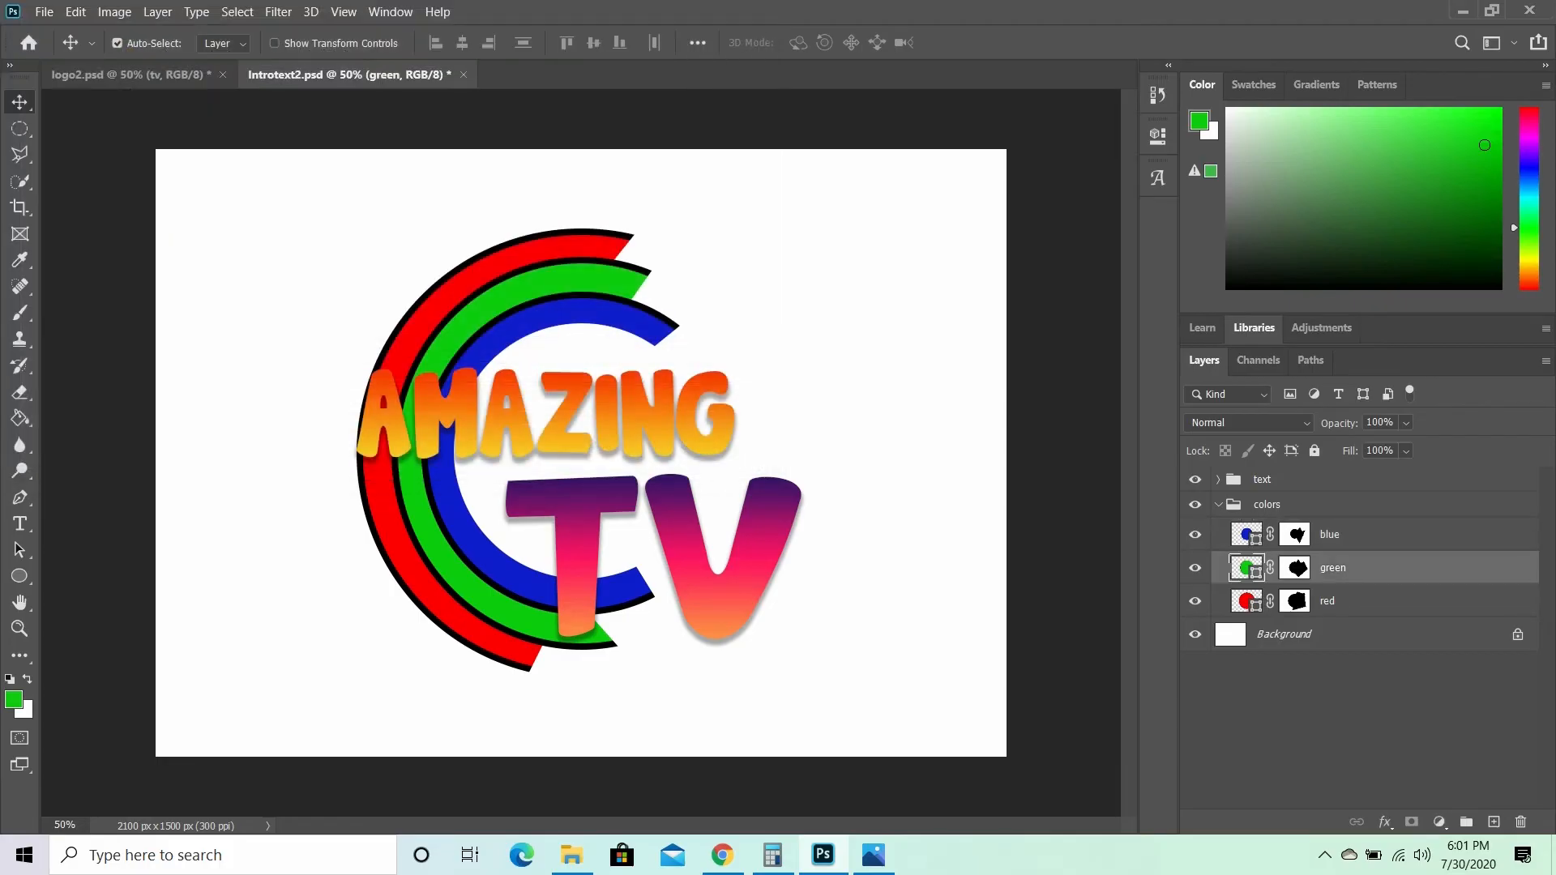
{"action": "right_click", "coordinate": [1378, 568]}
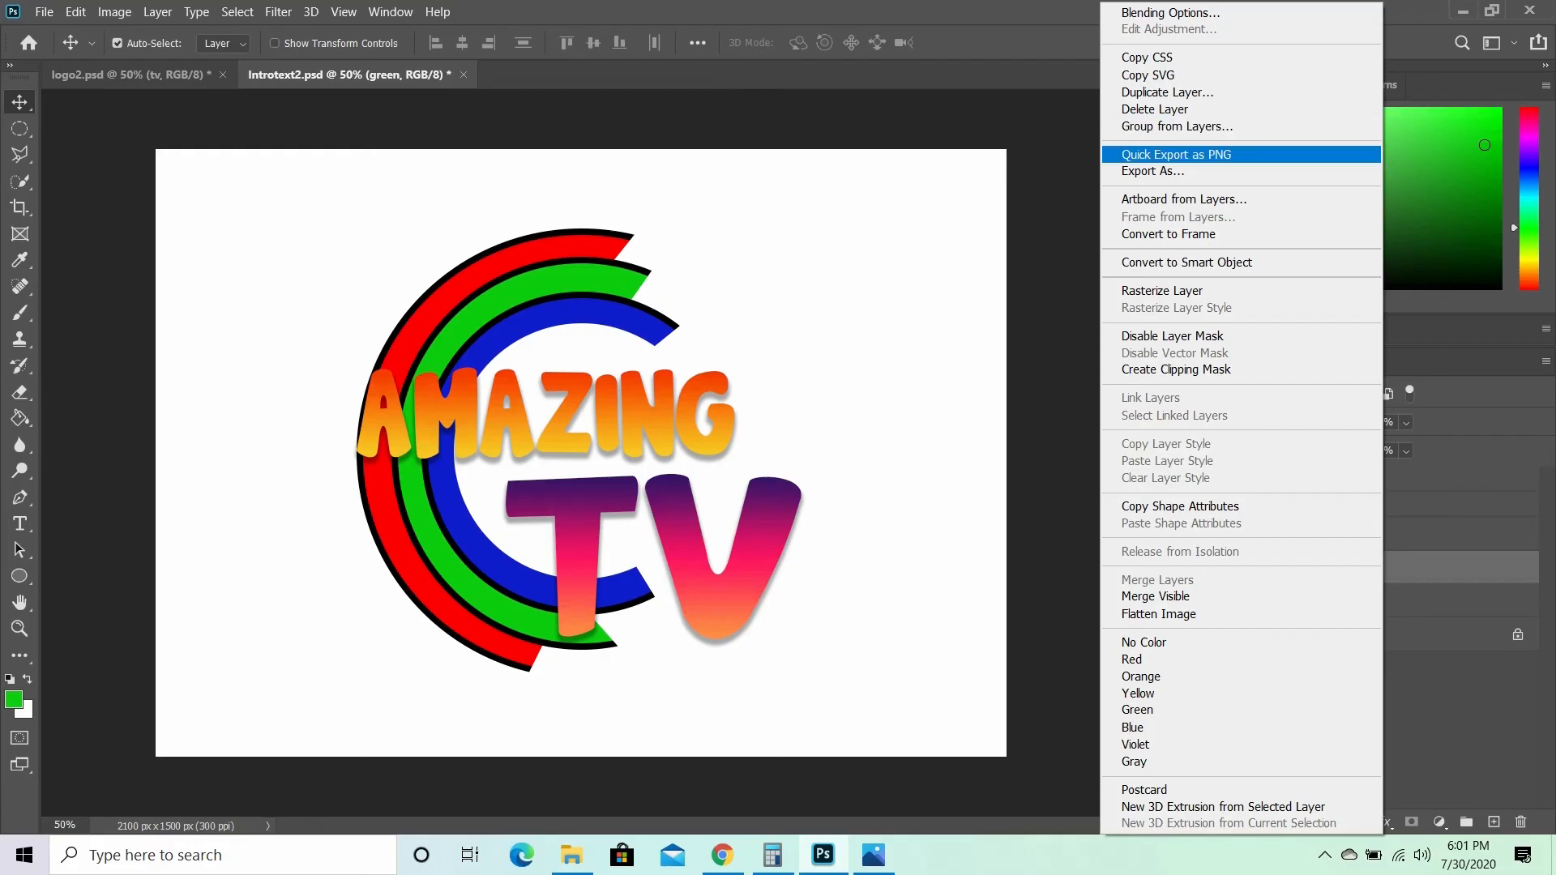
{"action": "left_click", "coordinate": [1175, 154]}
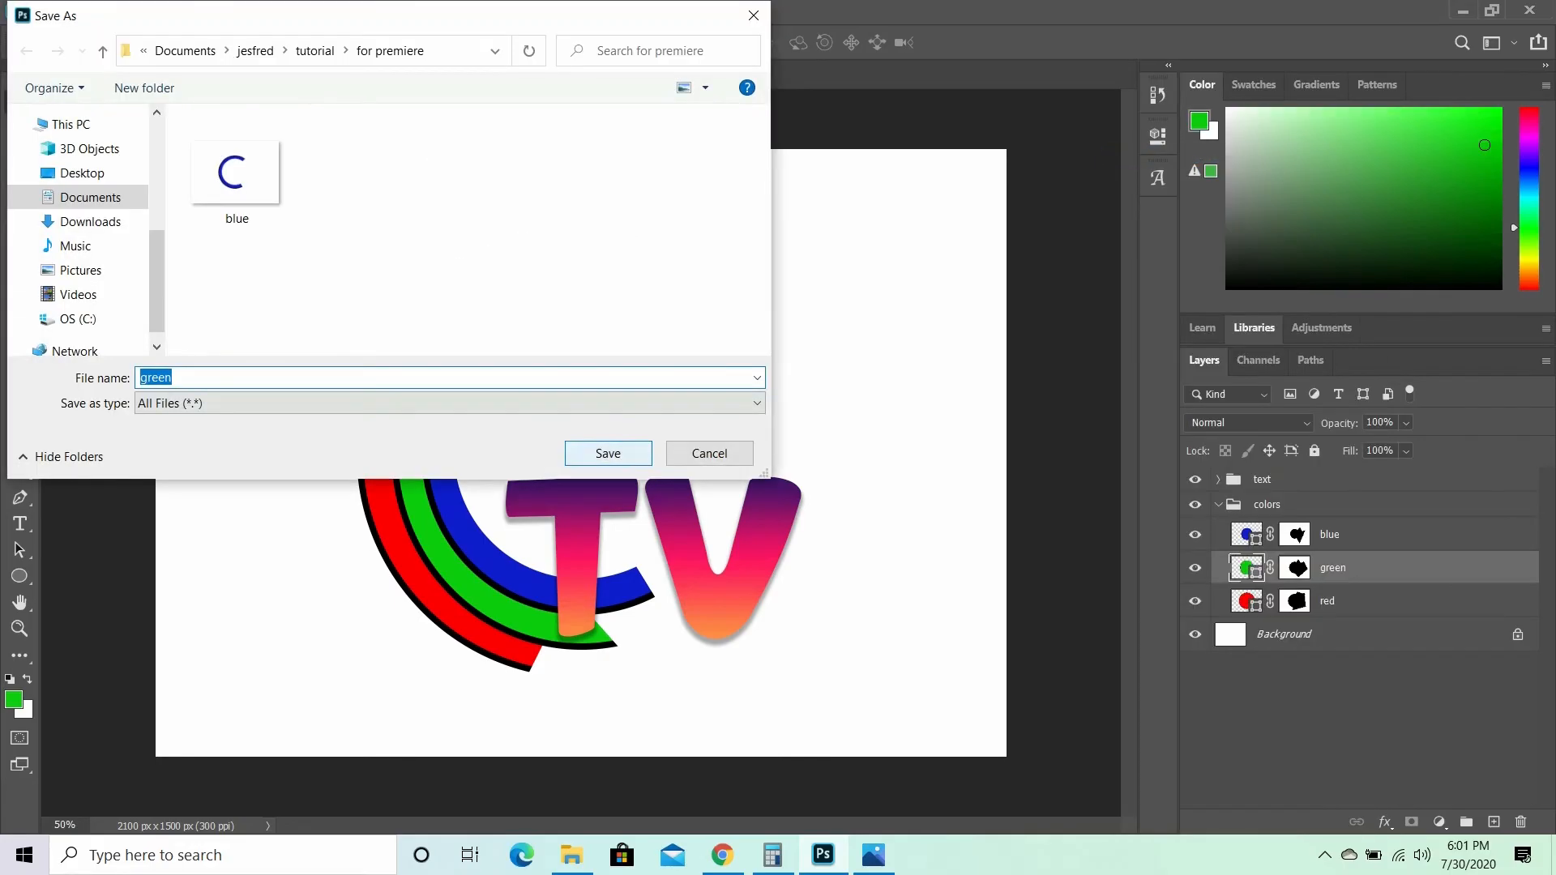
{"action": "left_click", "coordinate": [608, 453]}
- Quick-export the red layer as a PNG named "red" into the "for premiere" folder
{"action": "left_click", "coordinate": [1327, 602]}
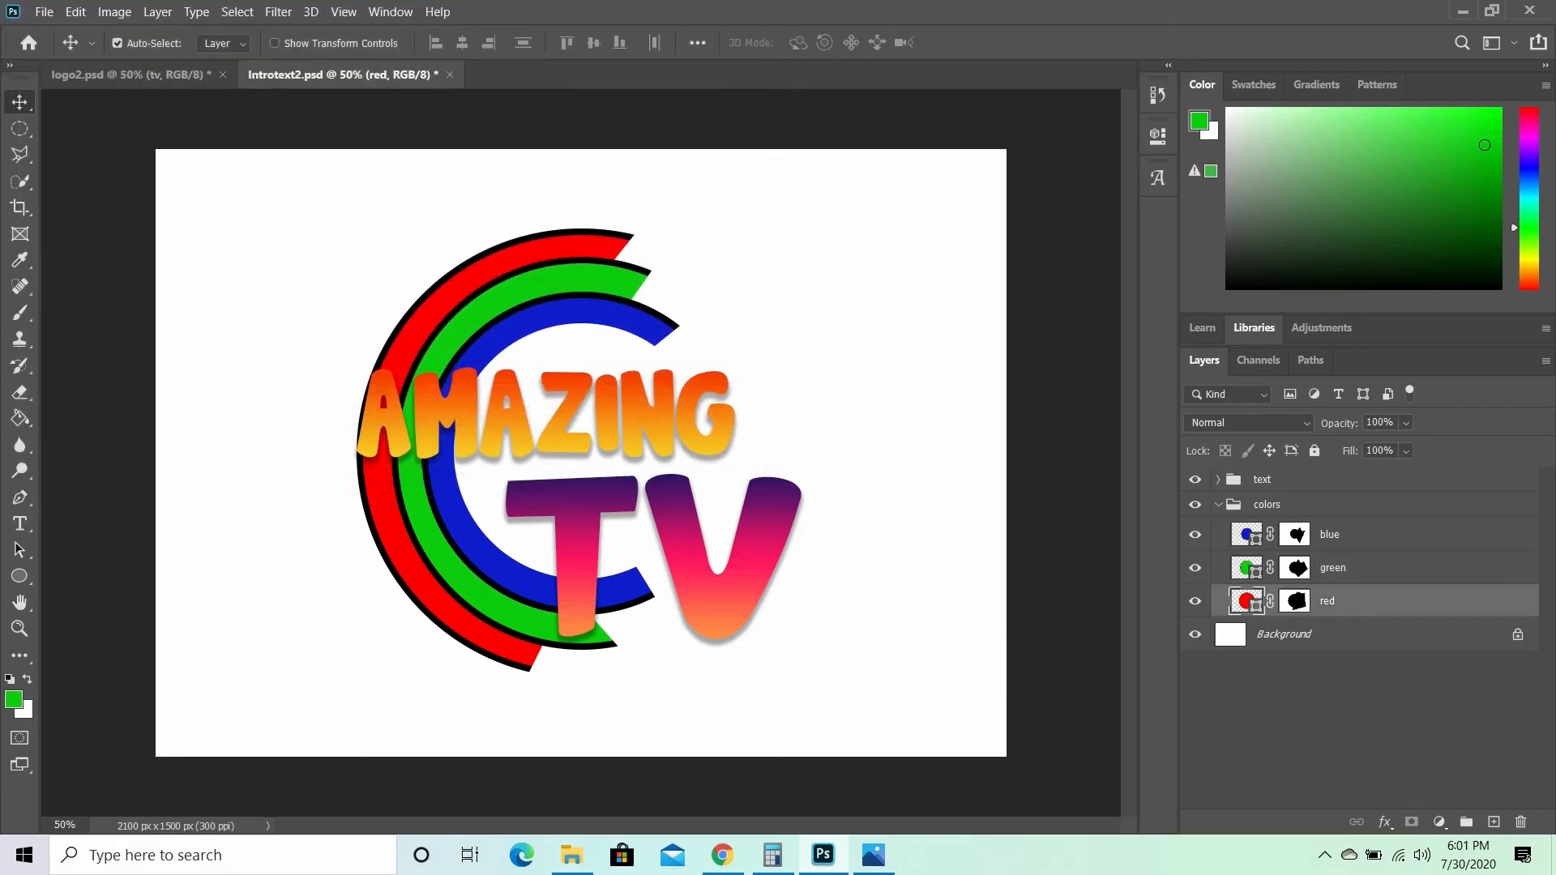
{"action": "right_click", "coordinate": [1327, 601]}
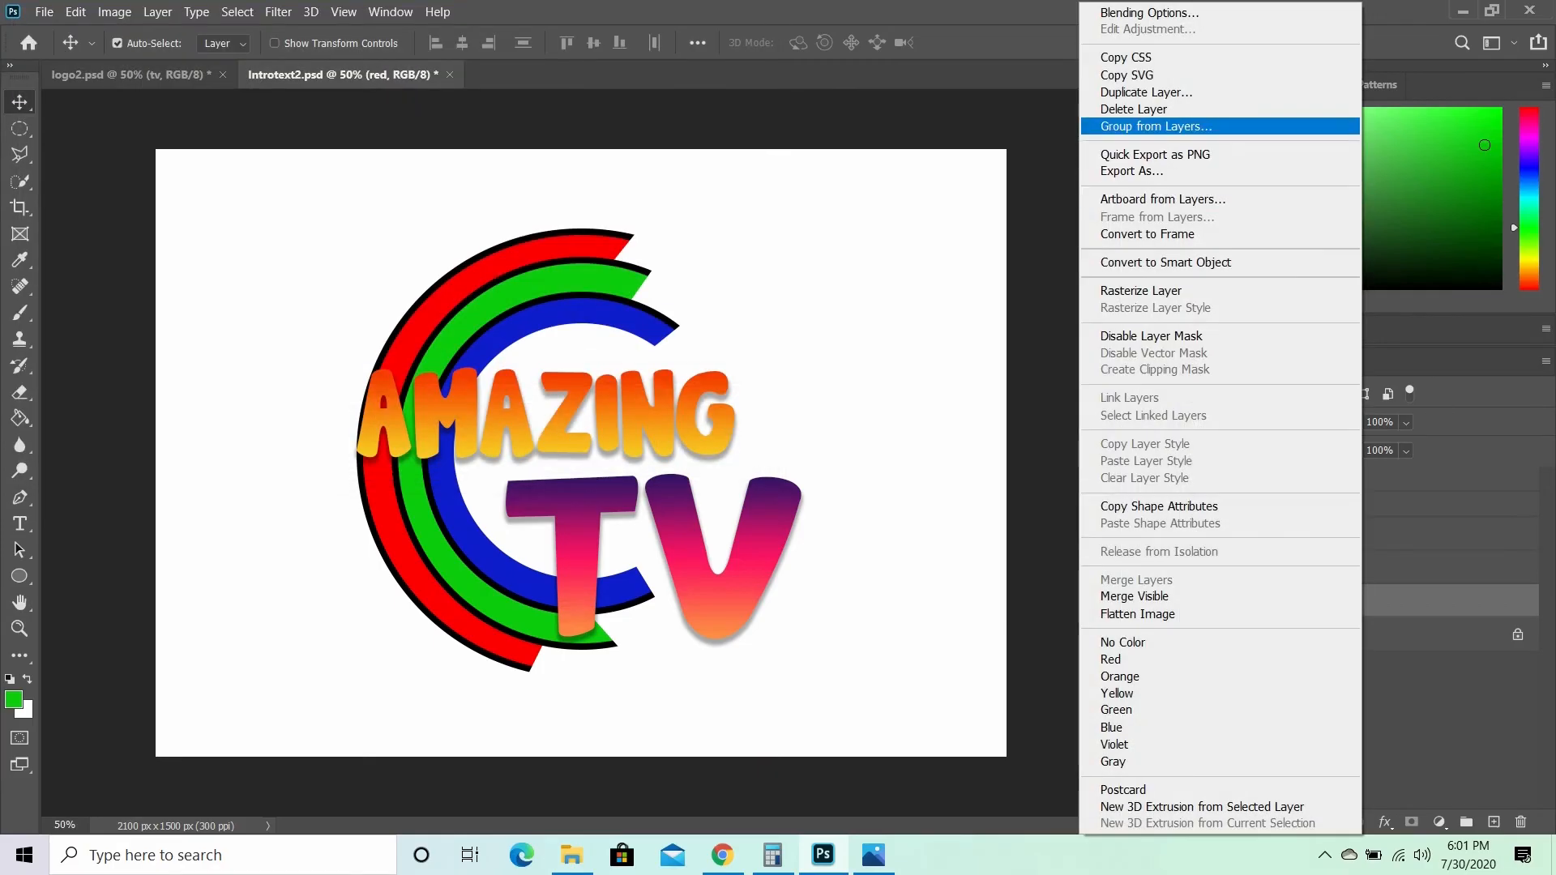
{"action": "left_click", "coordinate": [1155, 154]}
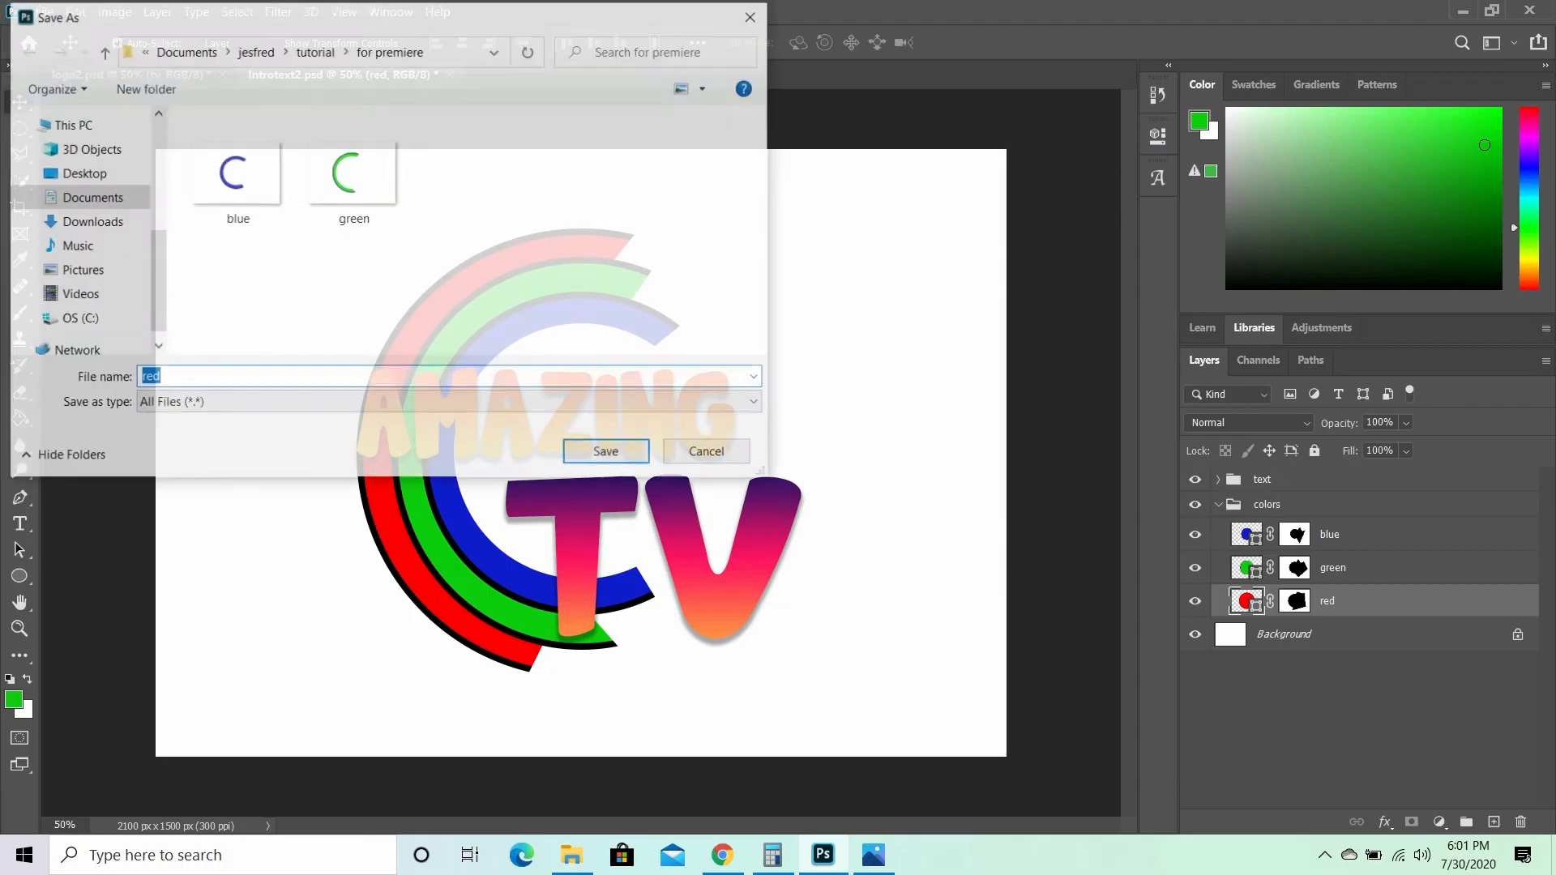
{"action": "key", "text": "Return"}
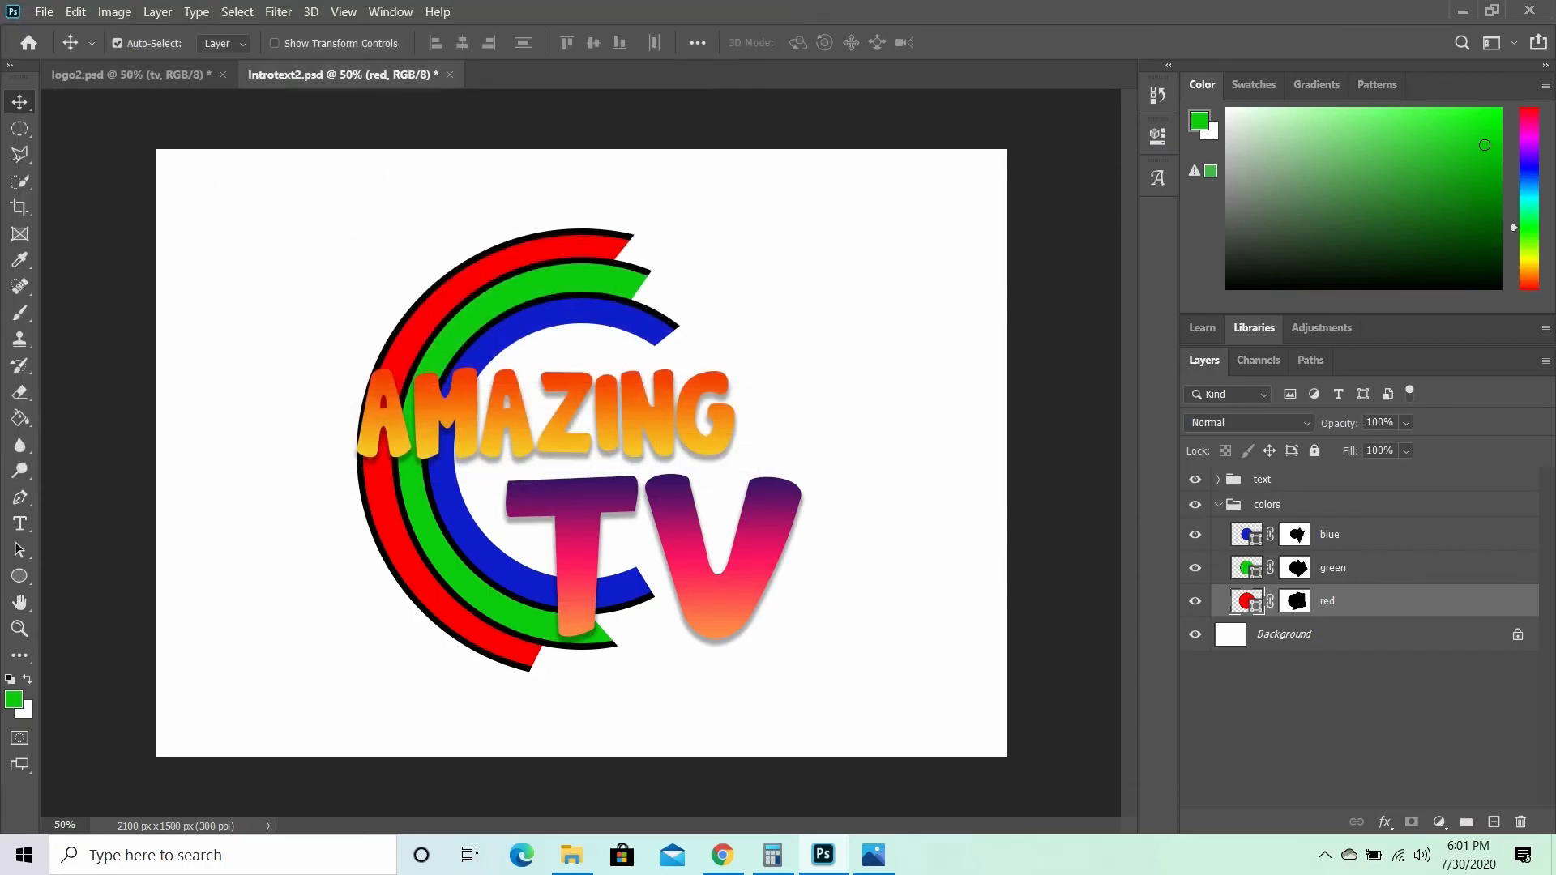
- Quick-export the tv layer from the text group as a PNG named "tv" into the "for premiere" folder
{"action": "left_click", "coordinate": [1218, 503]}
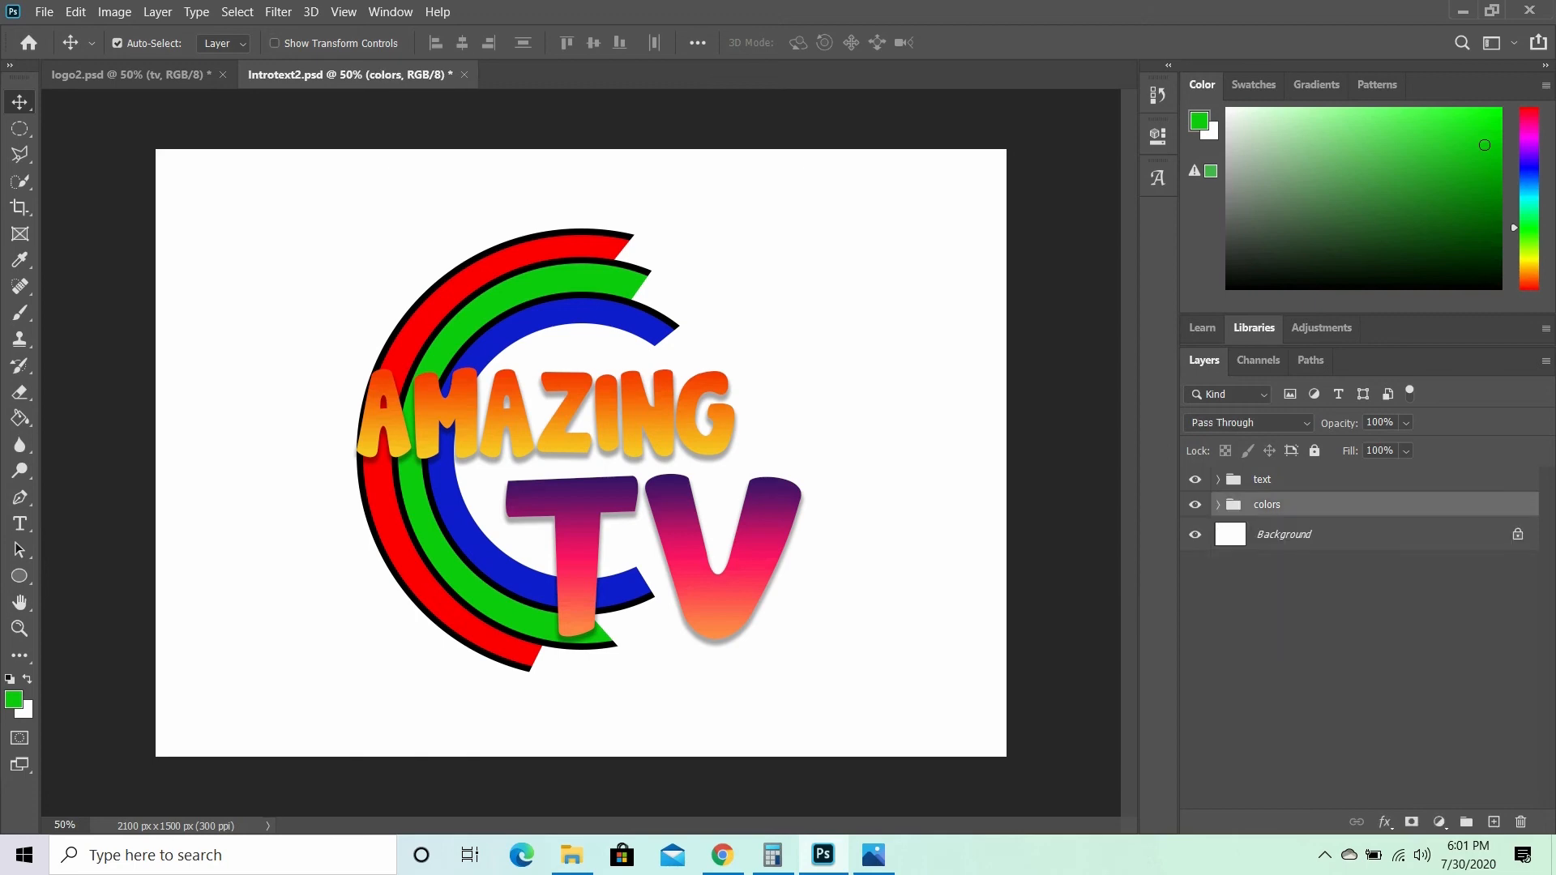
{"action": "left_click", "coordinate": [1218, 479]}
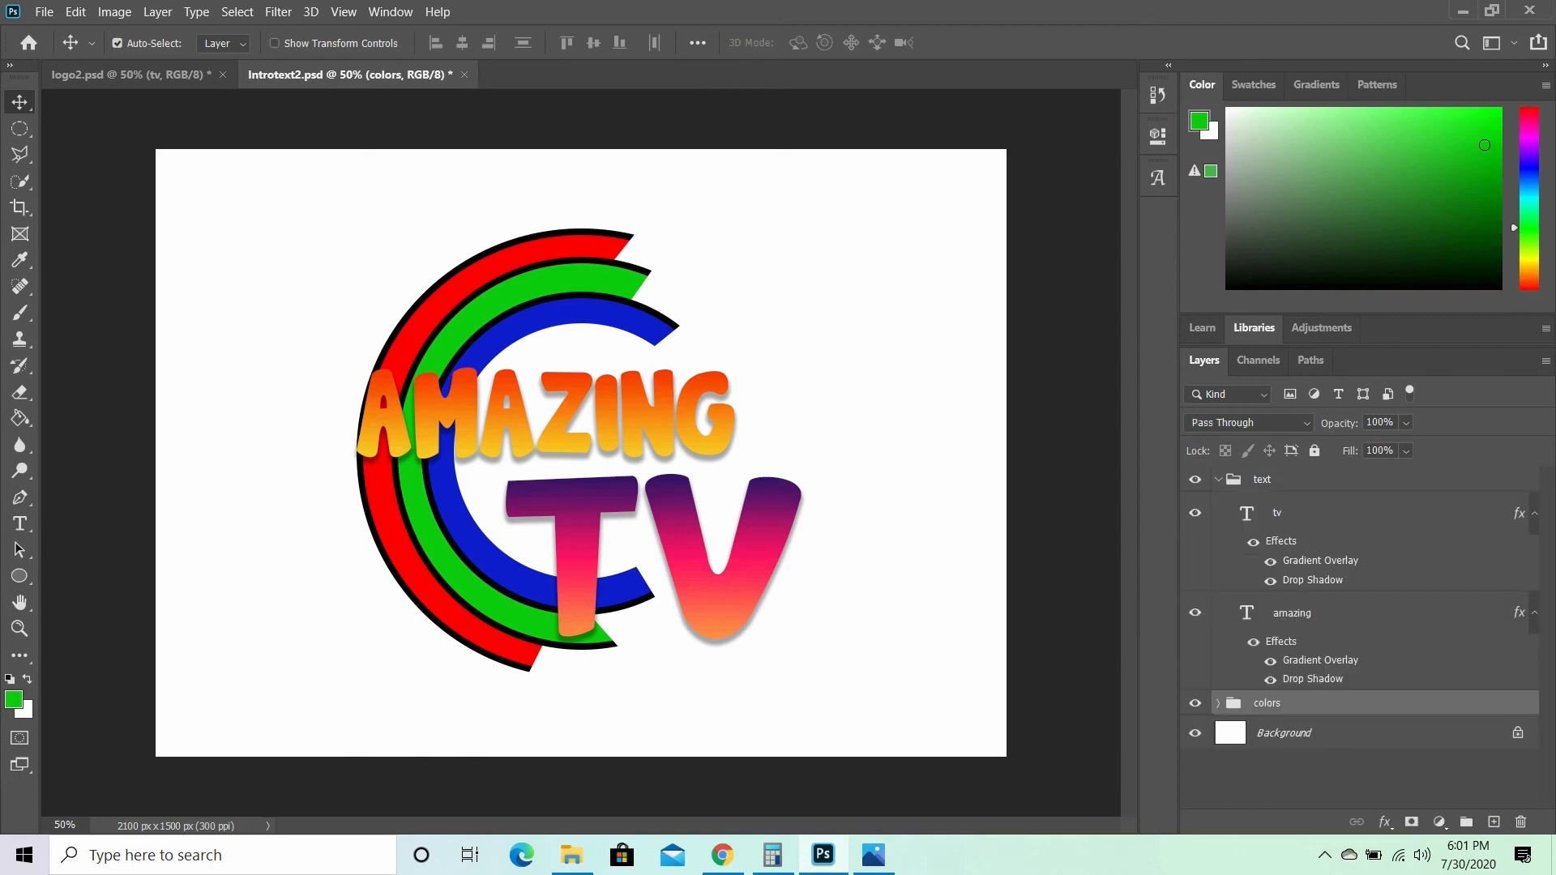
{"action": "left_click", "coordinate": [1312, 512]}
{"action": "right_click", "coordinate": [1312, 512]}
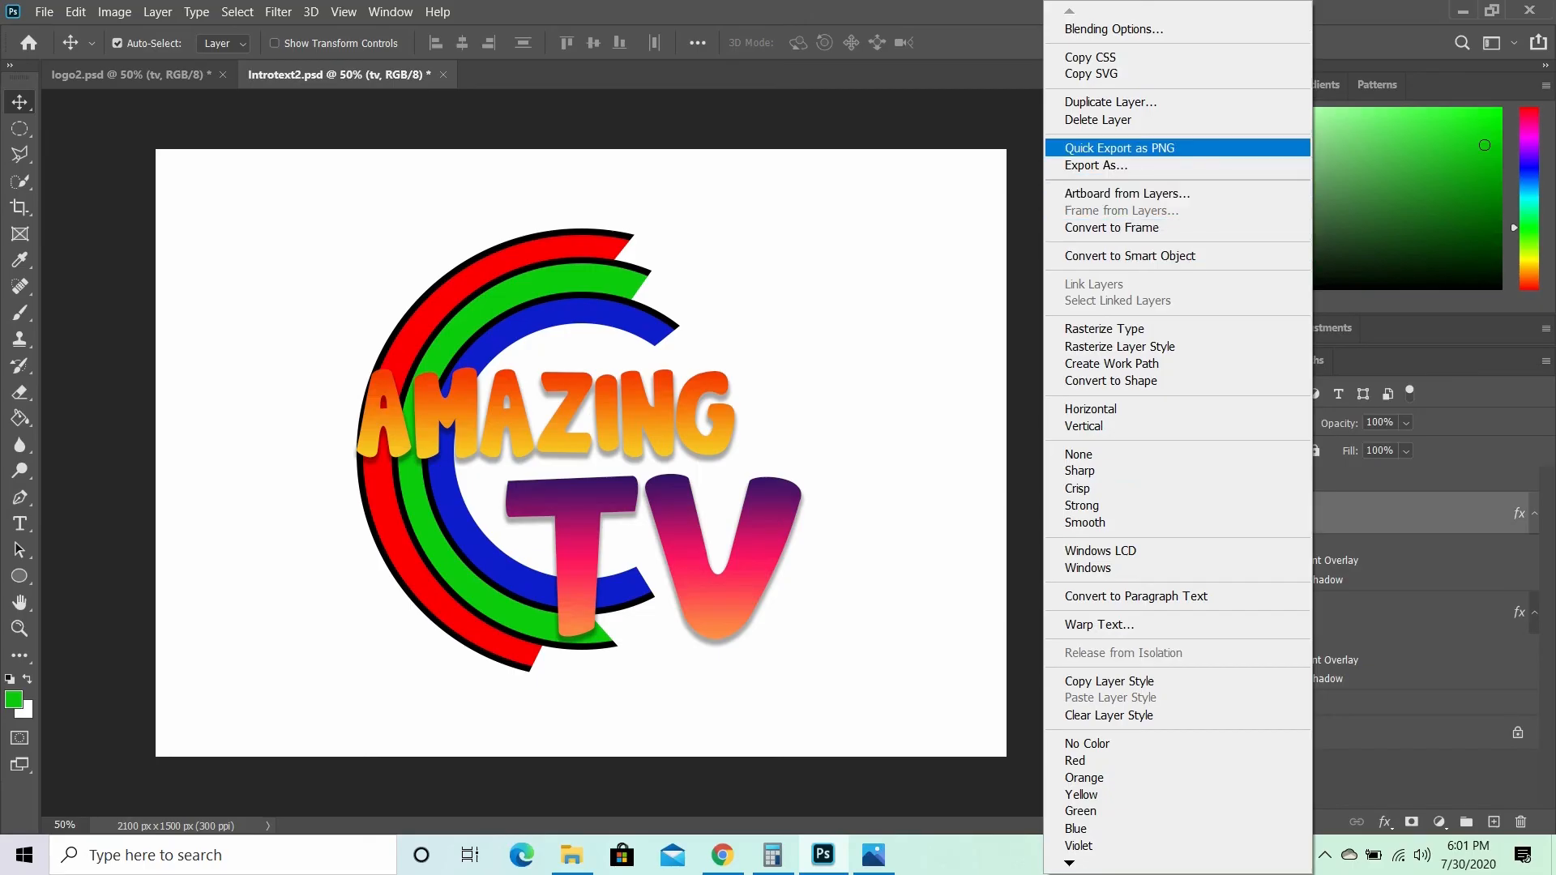
{"action": "left_click", "coordinate": [1118, 148]}
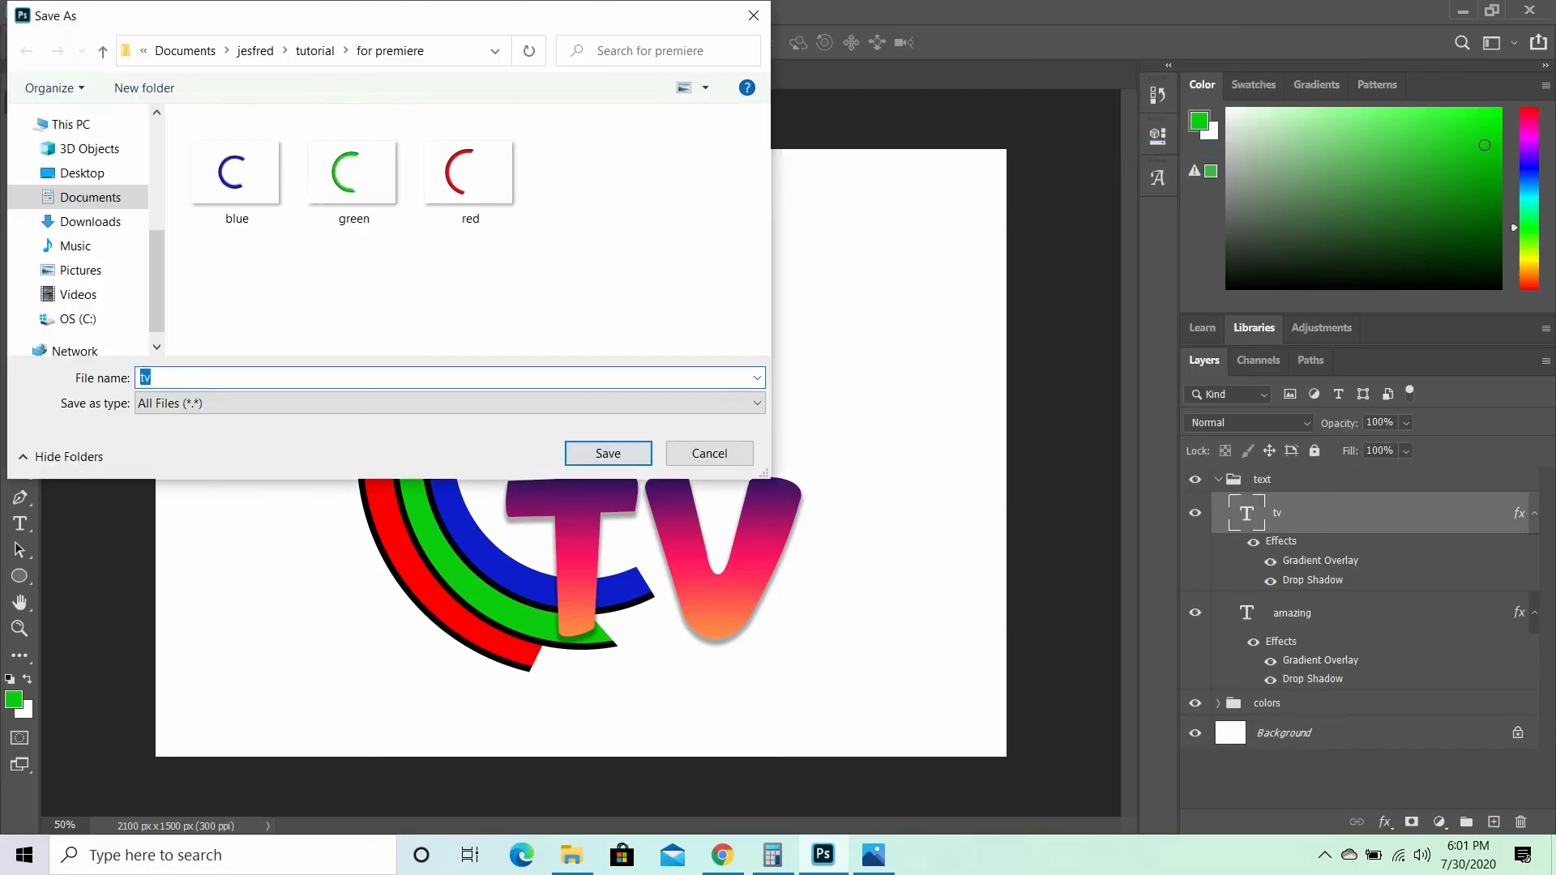
{"action": "left_click", "coordinate": [608, 453]}
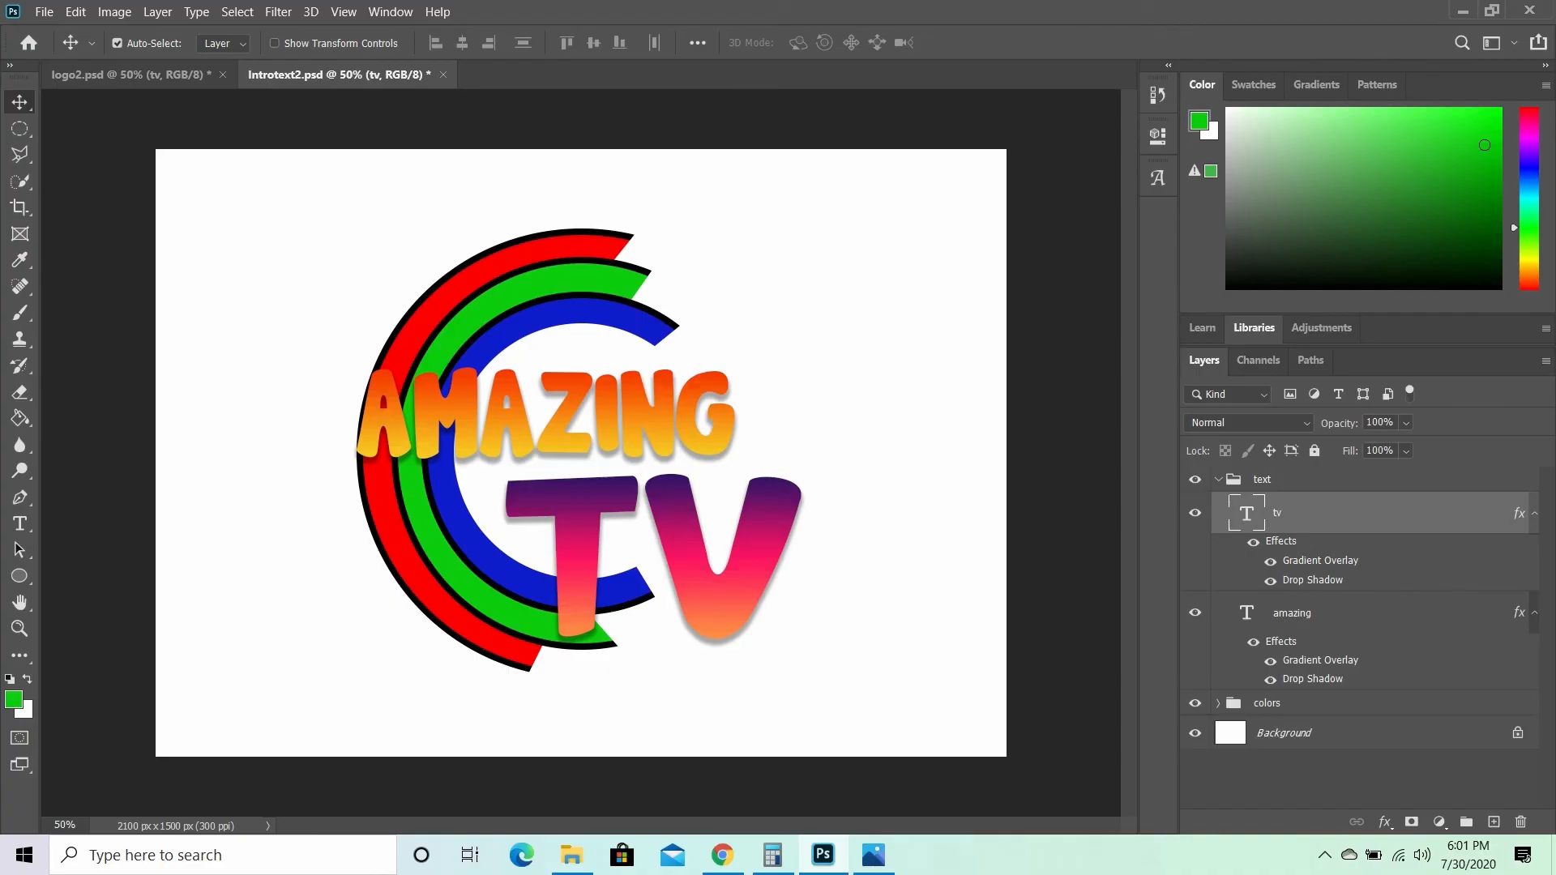
- Quick-export the amazing layer as a PNG named "amazing" into the "for premiere" folder and save the document
{"action": "left_click", "coordinate": [1329, 613]}
{"action": "right_click", "coordinate": [1328, 614]}
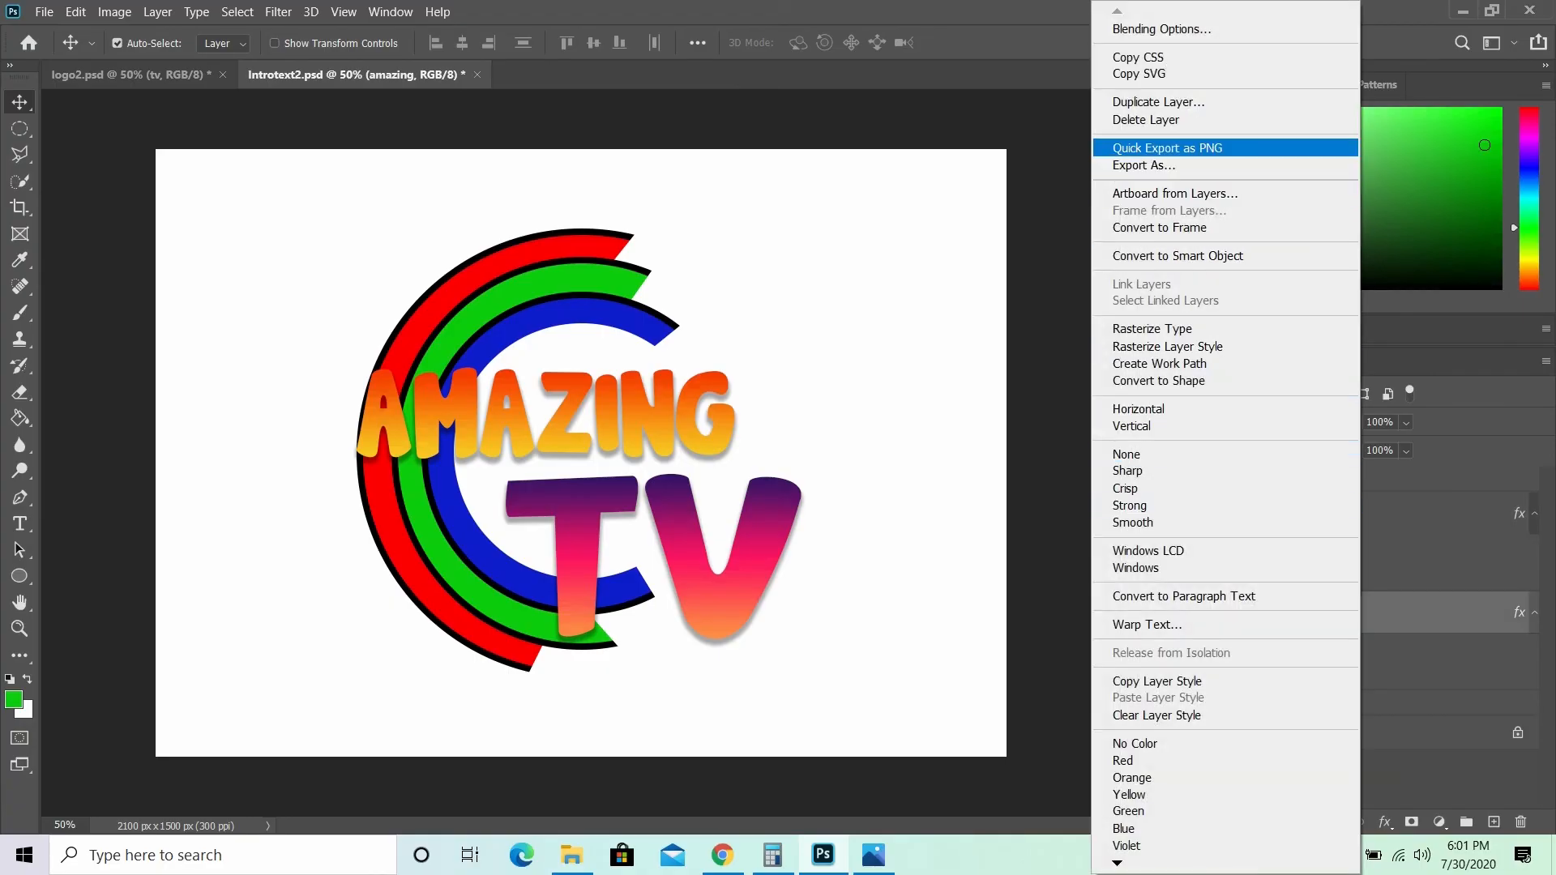
{"action": "left_click", "coordinate": [1166, 148]}
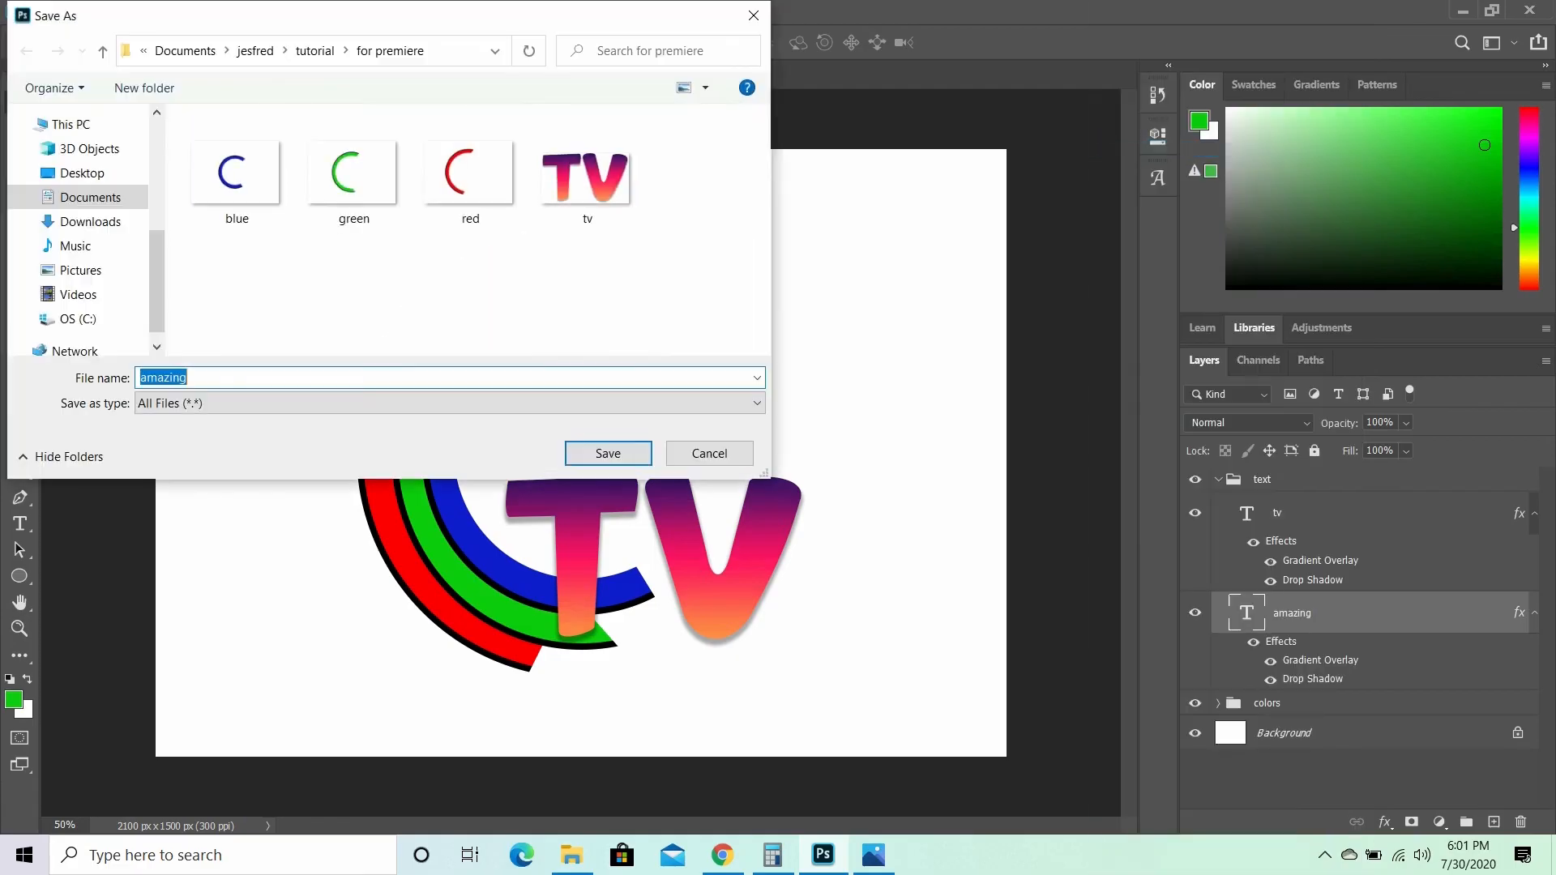
{"action": "key", "text": "Return"}
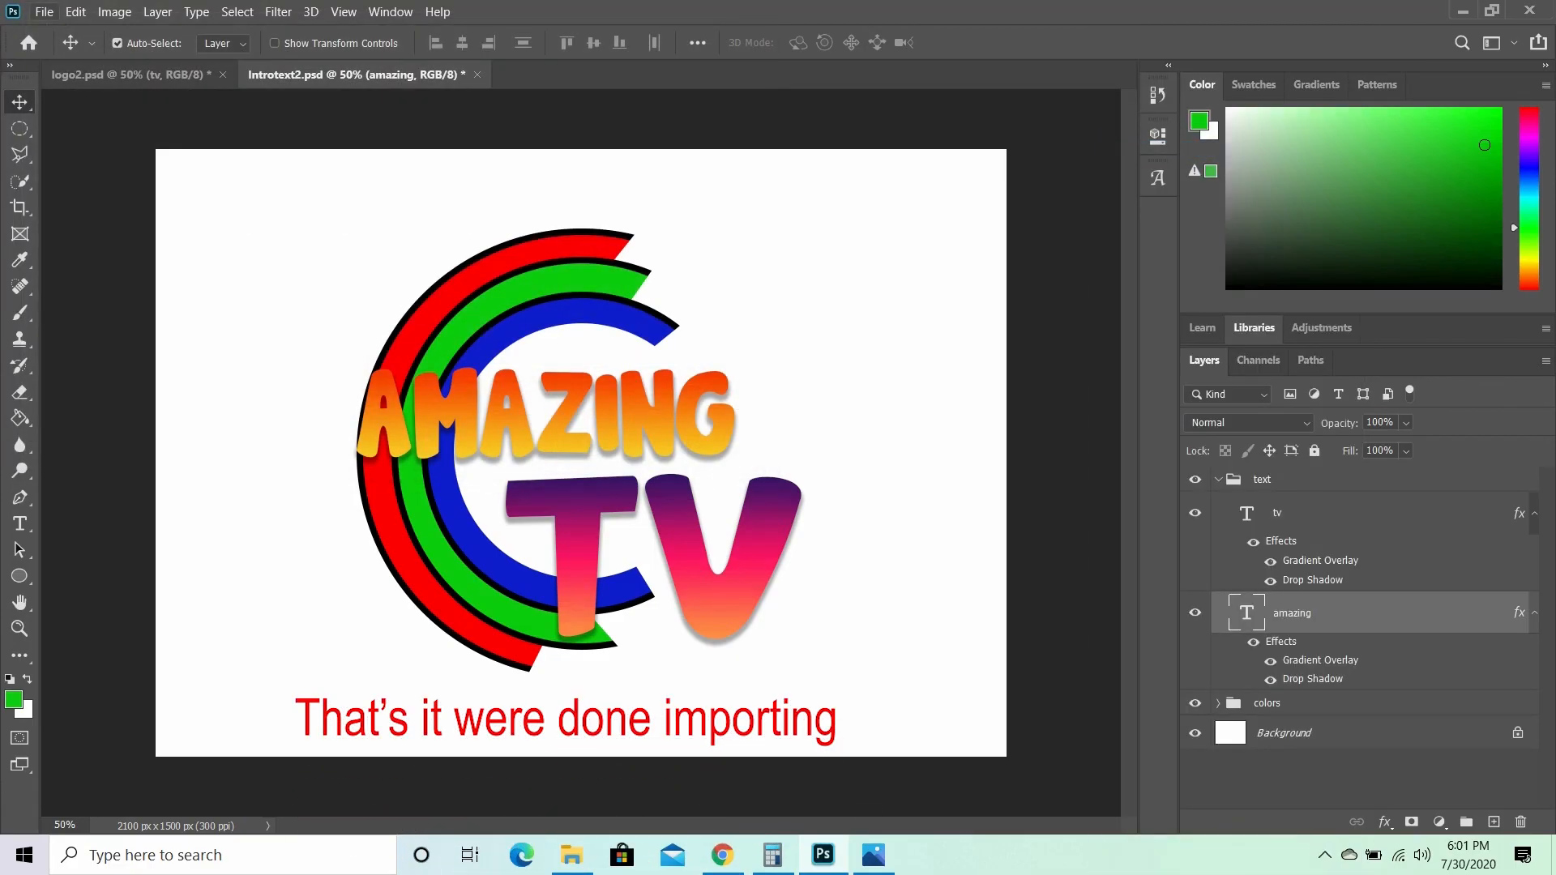
{"action": "left_click", "coordinate": [43, 11]}
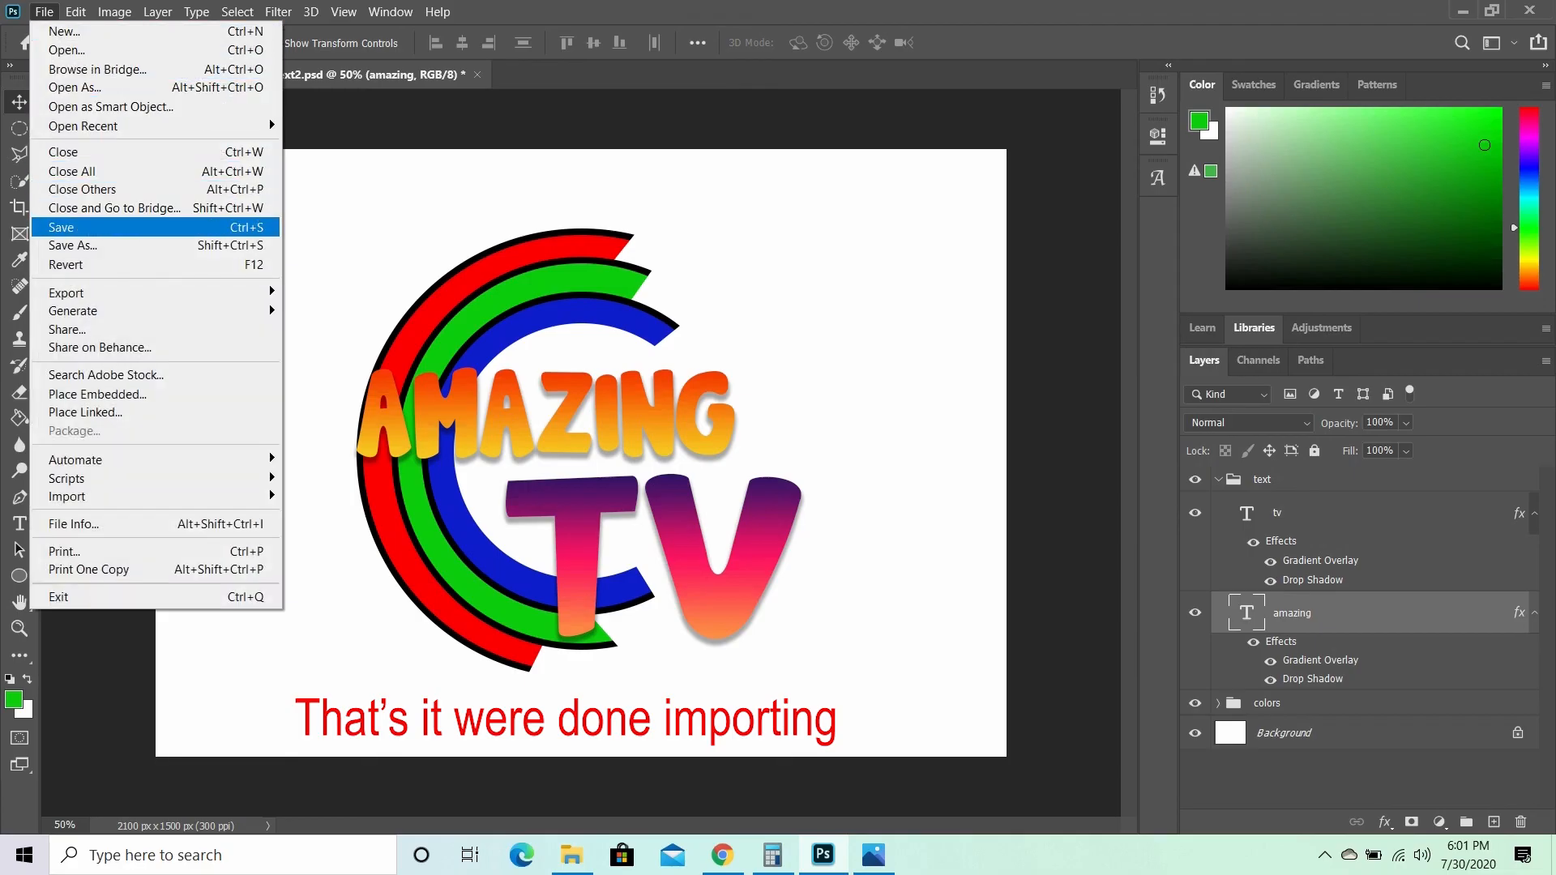
{"action": "left_click", "coordinate": [73, 228]}
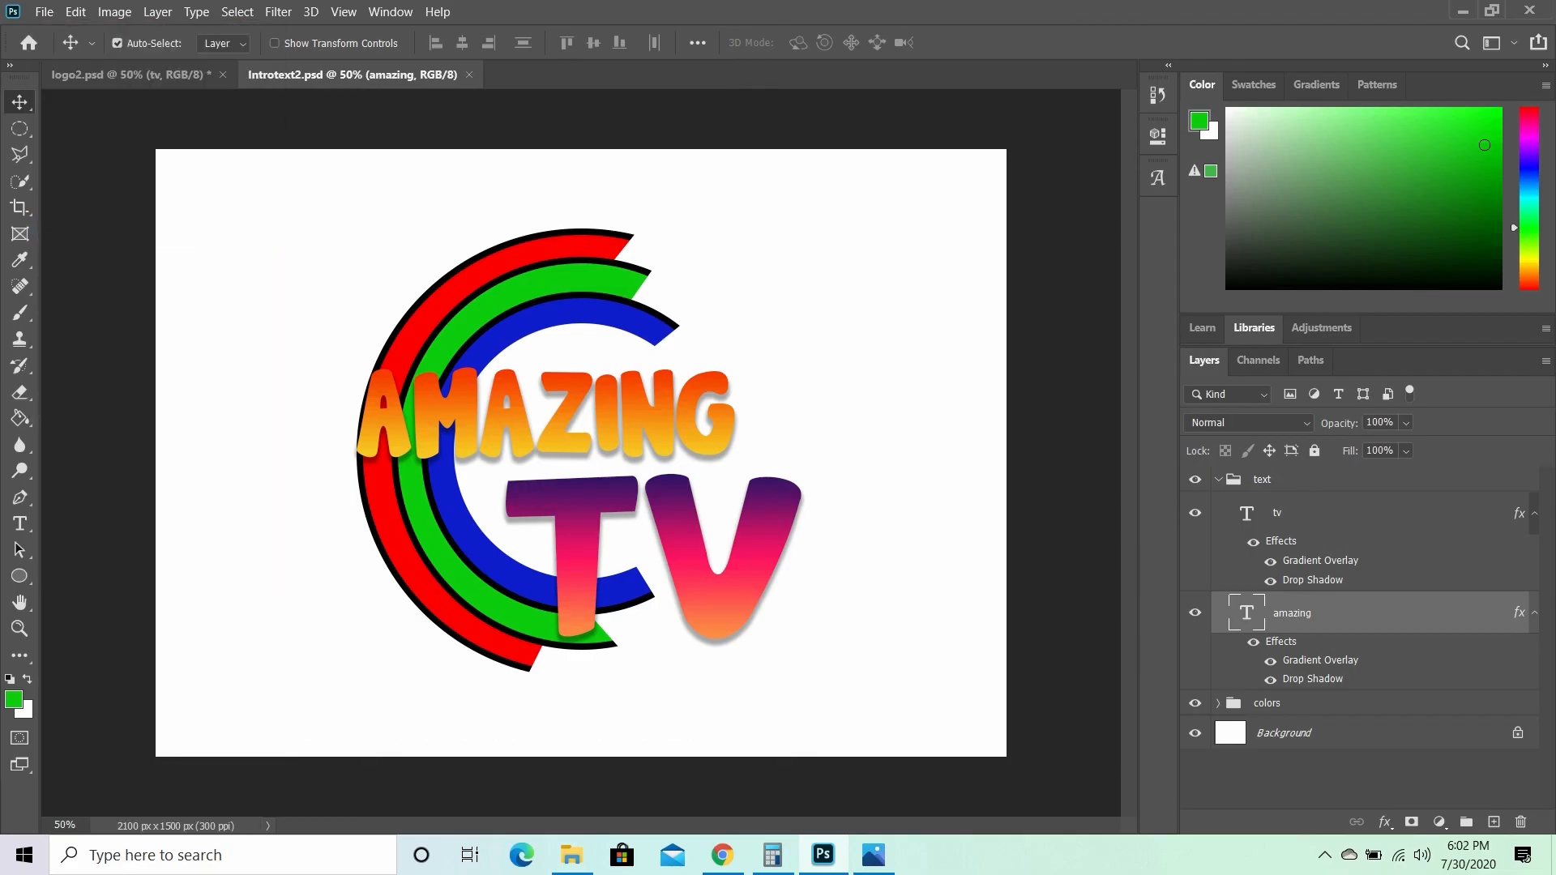